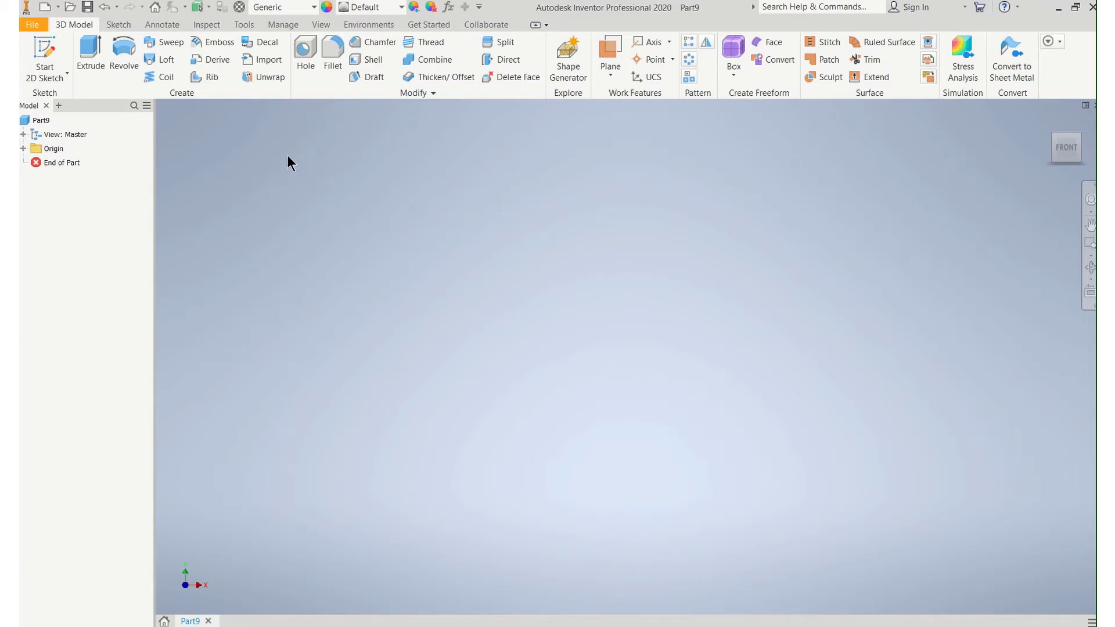
# Step: Start a sketch on the XY plane and draw a center-point rectangle centred on the origin
pyautogui.click(49, 60)
pyautogui.click(573, 207)
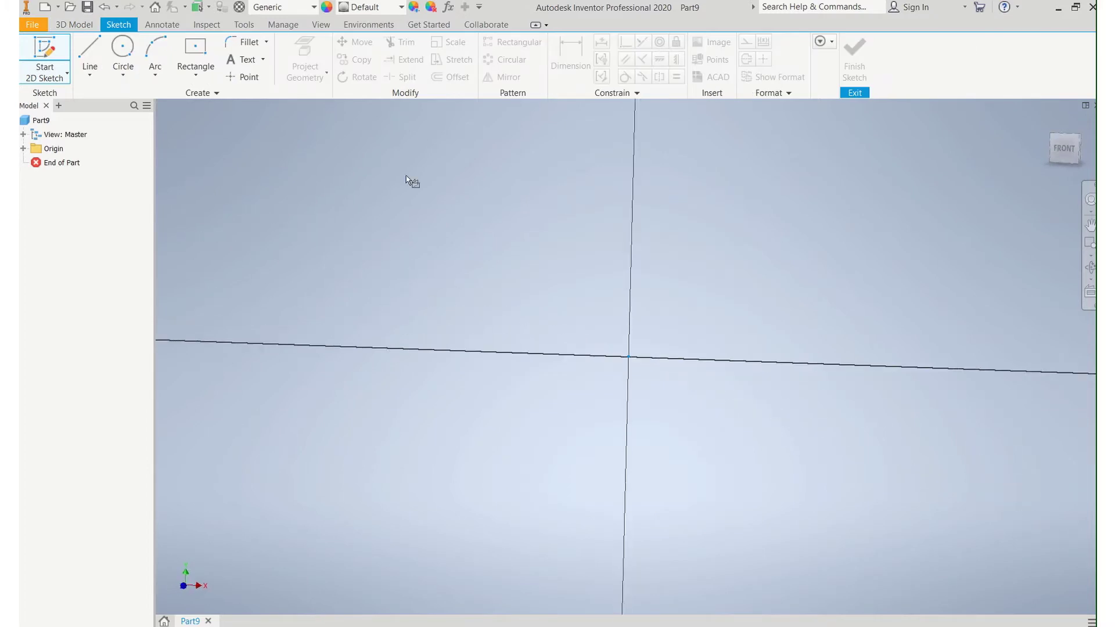
pyautogui.click(204, 69)
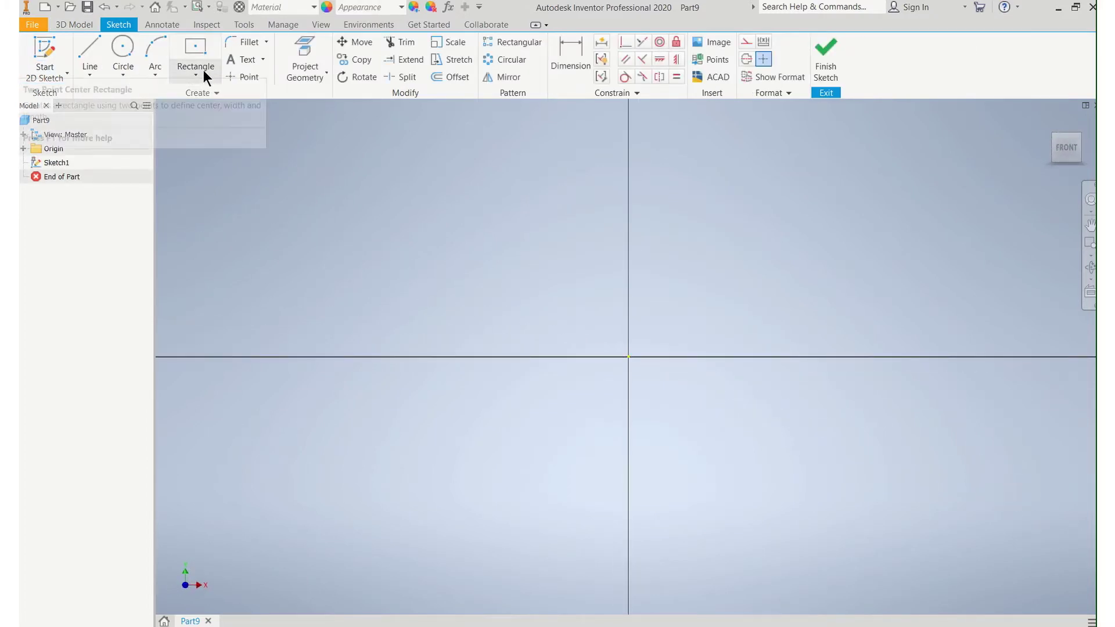
pyautogui.click(158, 156)
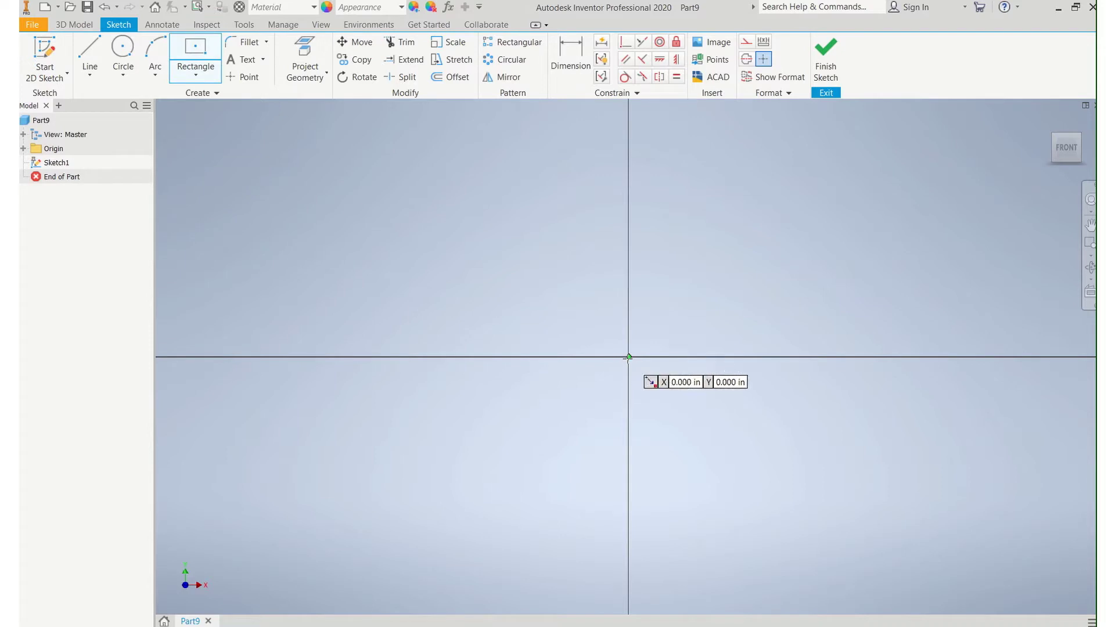
pyautogui.click(629, 357)
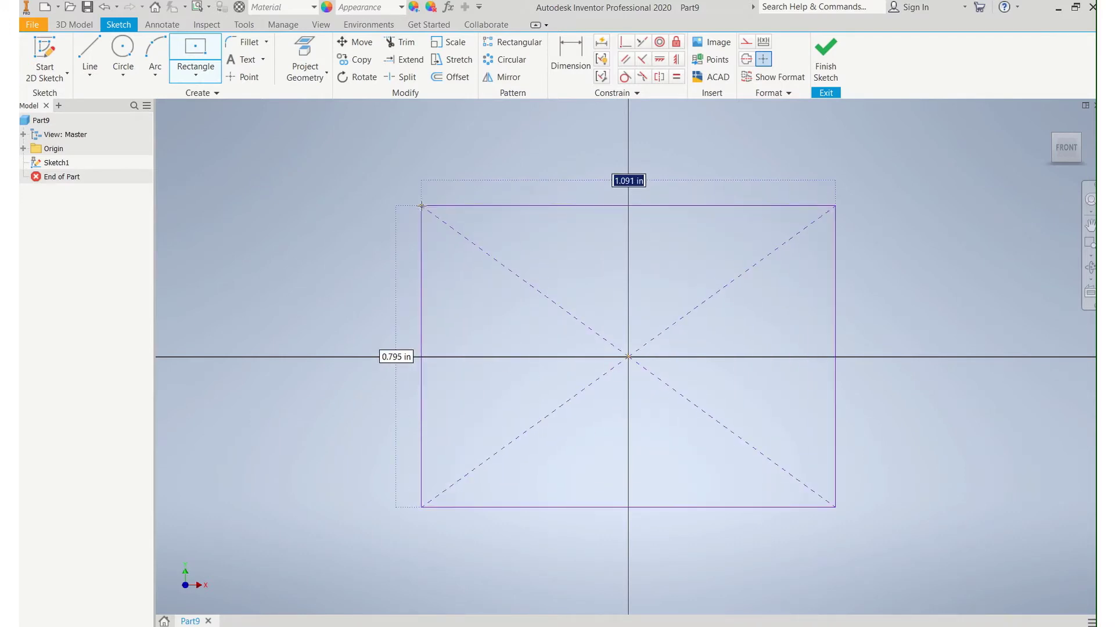
pyautogui.click(421, 205)
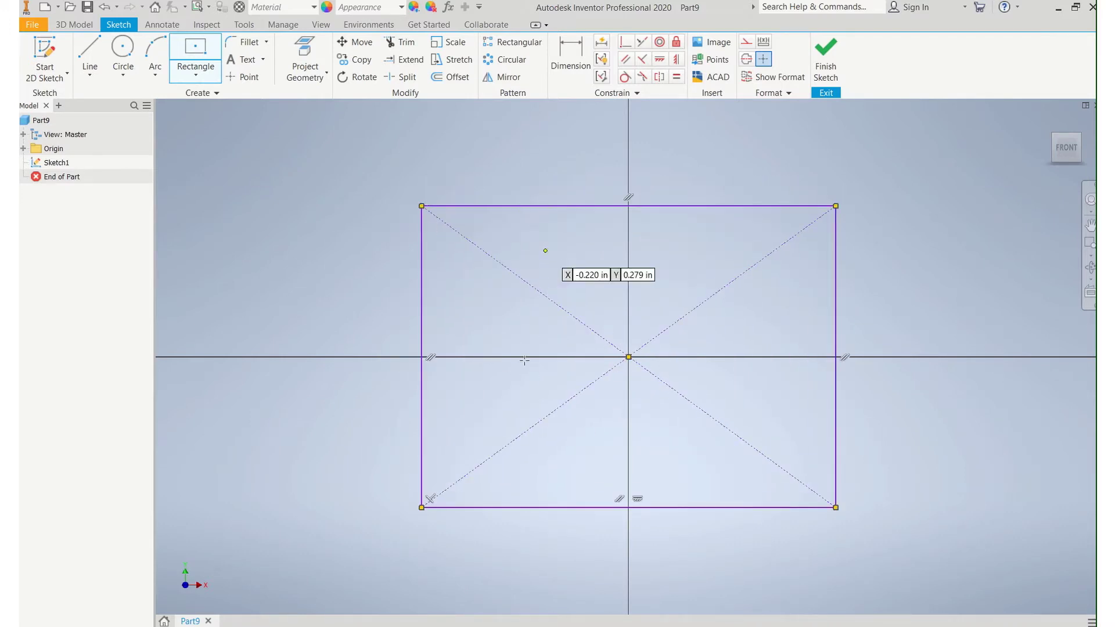
# Step: Dimension the rectangle's top and left edges to 3 in each
pyautogui.click(568, 46)
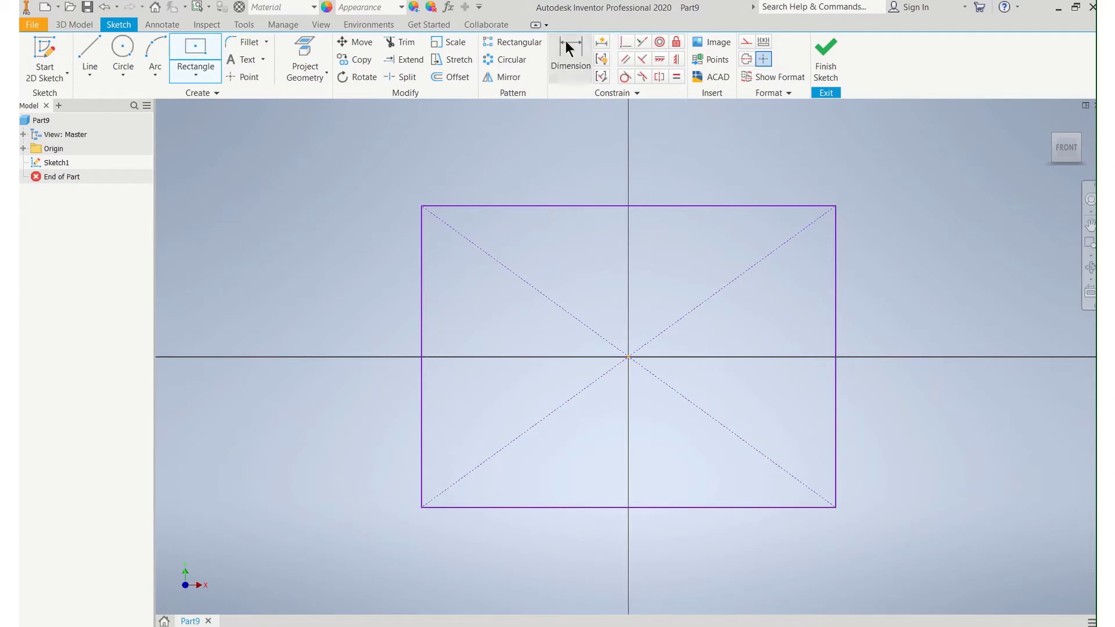
pyautogui.click(617, 208)
pyautogui.click(617, 177)
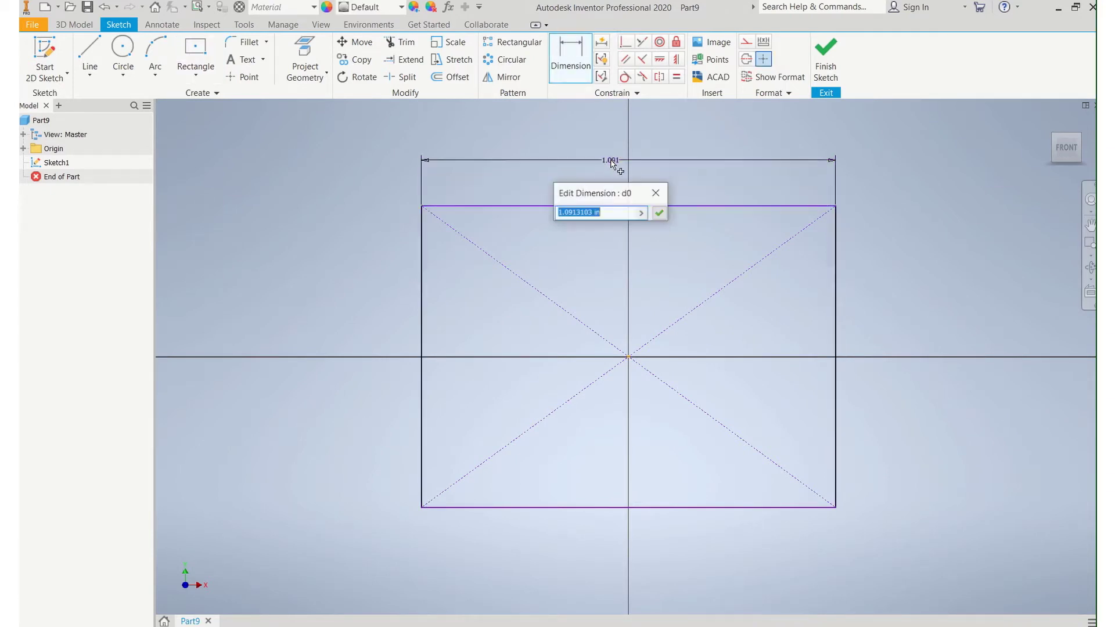
pyautogui.write('100')
pyautogui.press('Return')
pyautogui.scroll(-3, 572, 221)
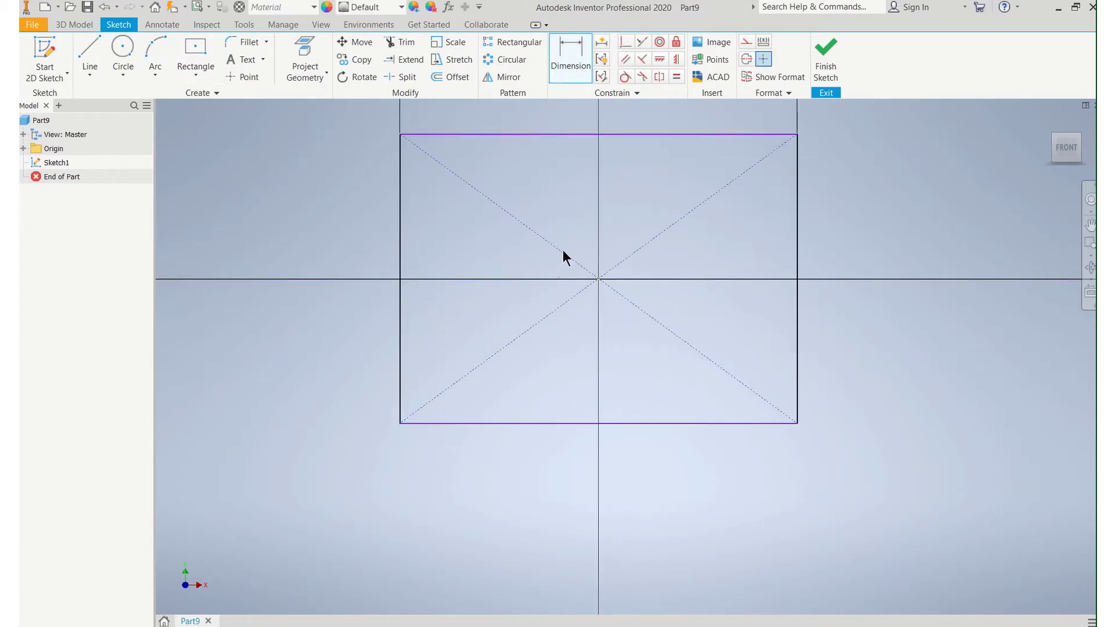
pyautogui.click(403, 241)
pyautogui.click(343, 251)
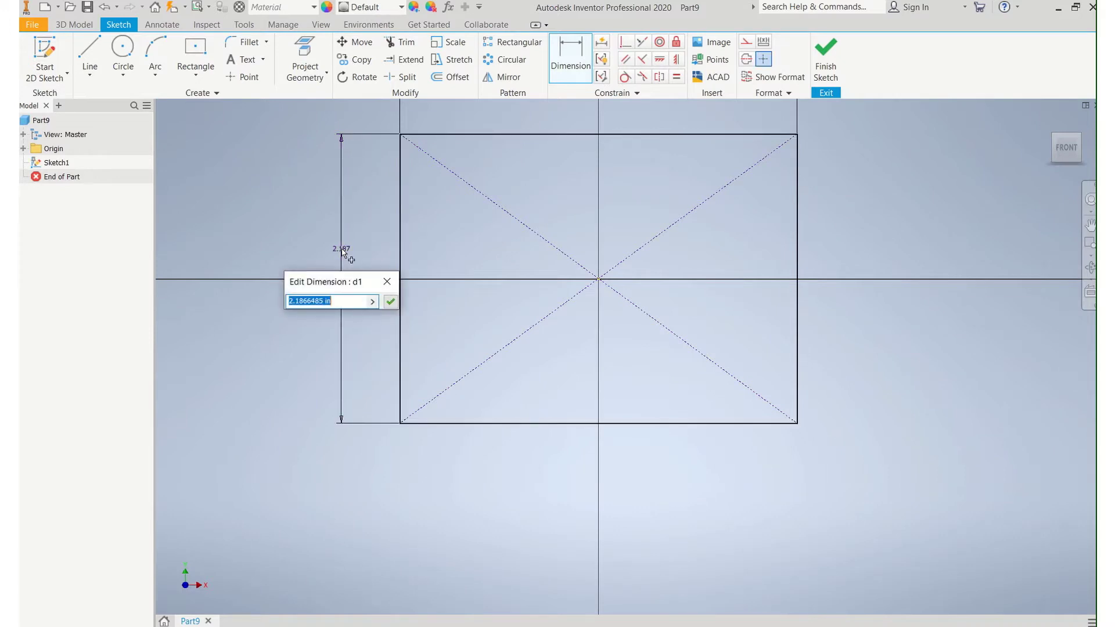
pyautogui.write('3')
pyautogui.press('Return')
pyautogui.scroll(-2, 527, 257)
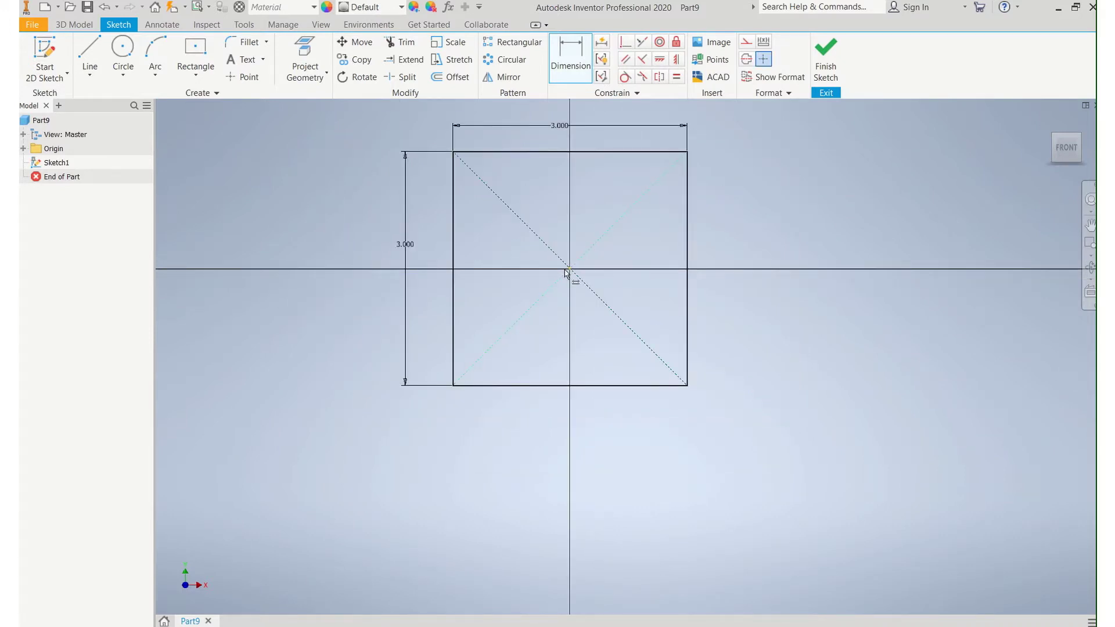
pyautogui.scroll(-1, 523, 363)
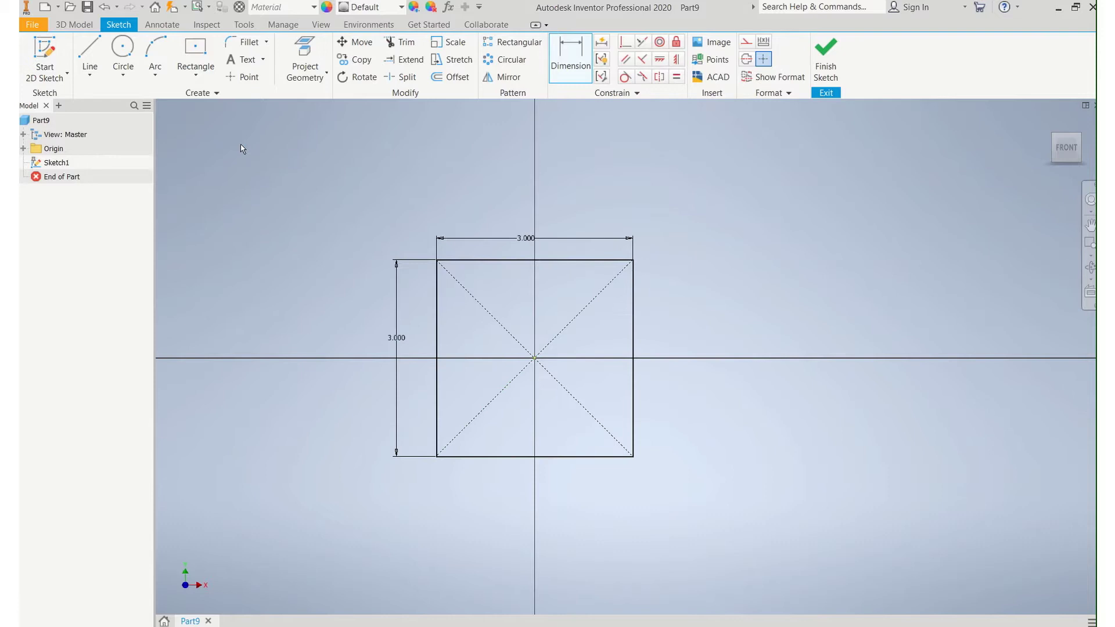
# Step: Draw two .375 in circles on the diagonals near the top-left and top-right corners
pyautogui.click(123, 52)
pyautogui.scroll(3, 481, 249)
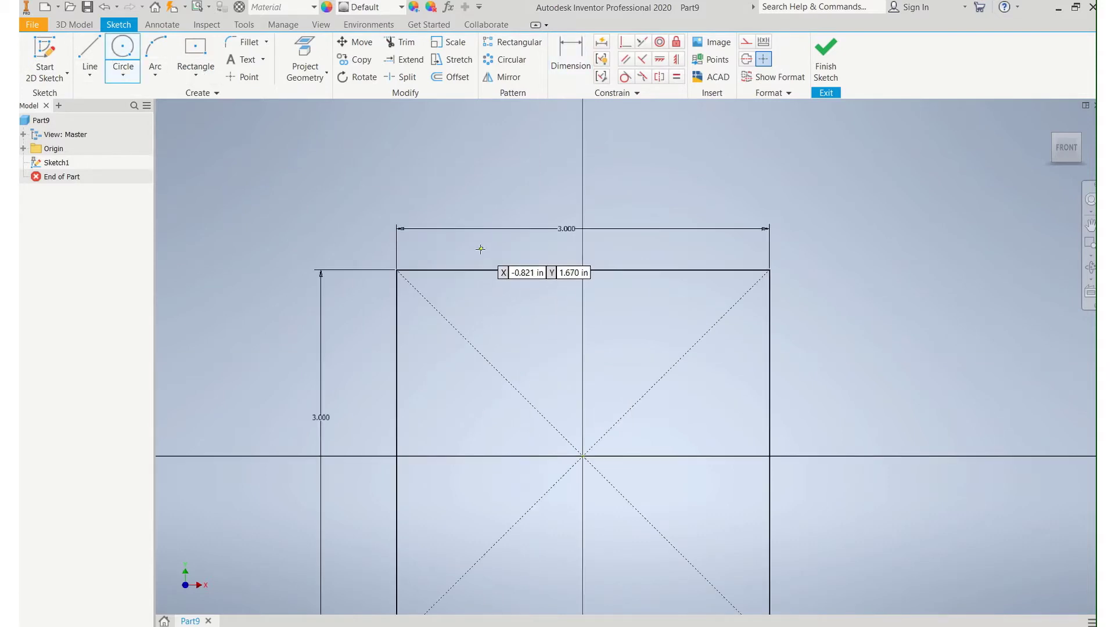
pyautogui.scroll(-3, 443, 304)
pyautogui.scroll(3, 443, 305)
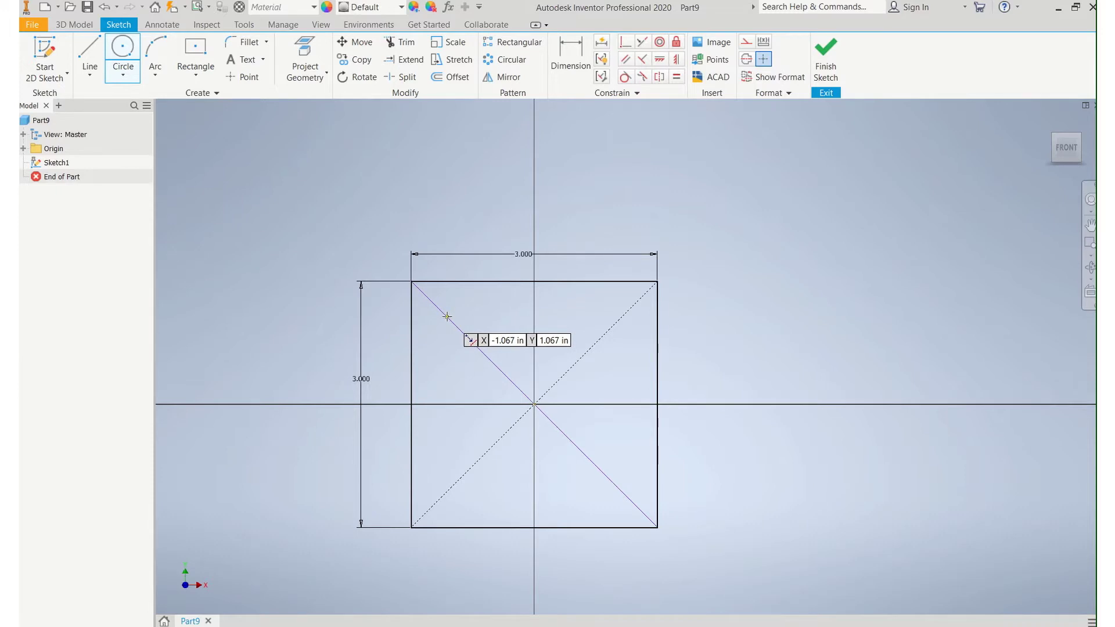
pyautogui.click(447, 317)
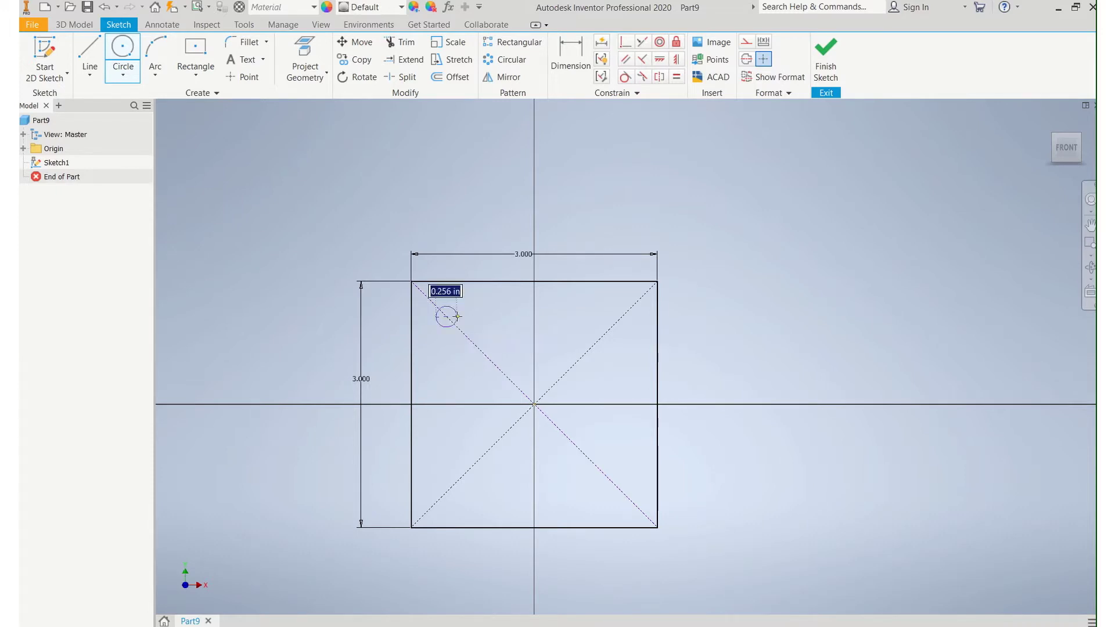
pyautogui.write('.375')
pyautogui.press('Return')
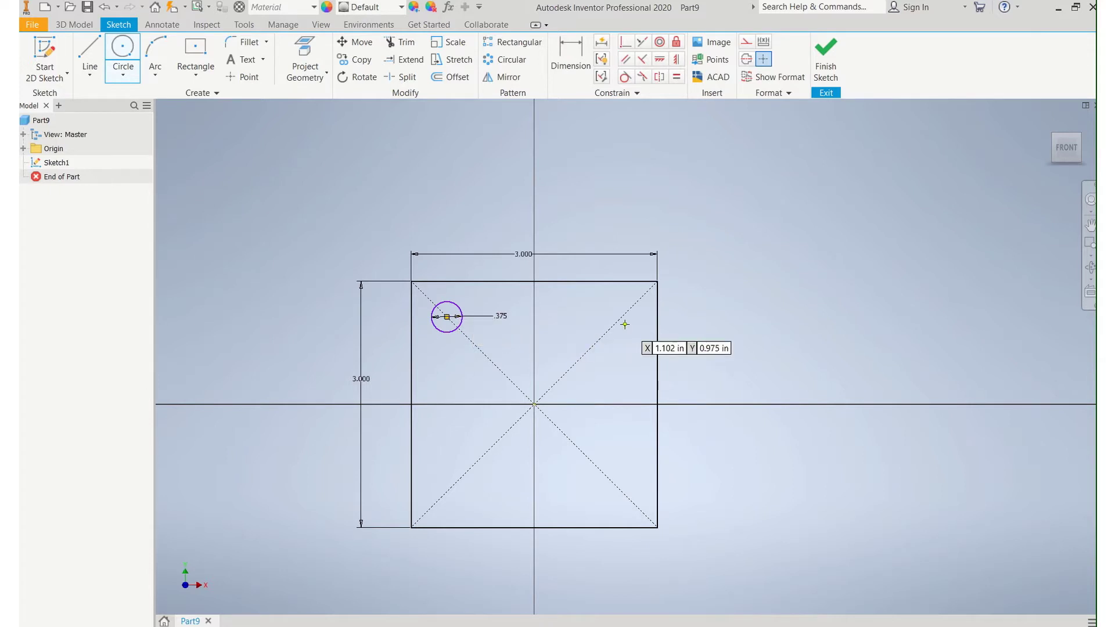
pyautogui.click(603, 316)
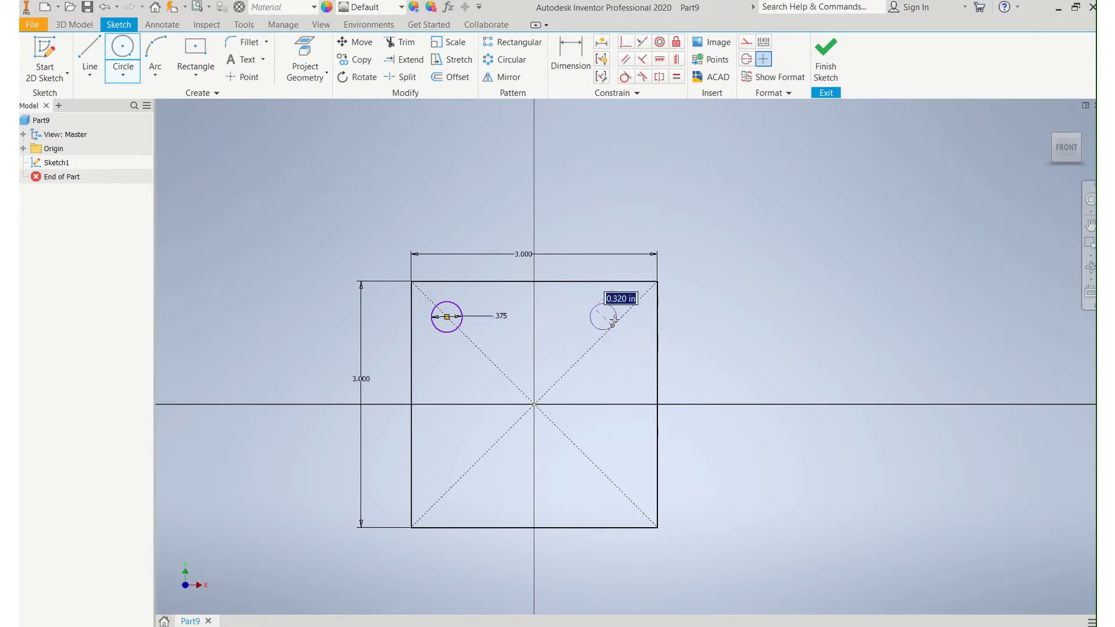
pyautogui.write('.375')
pyautogui.press('Return')
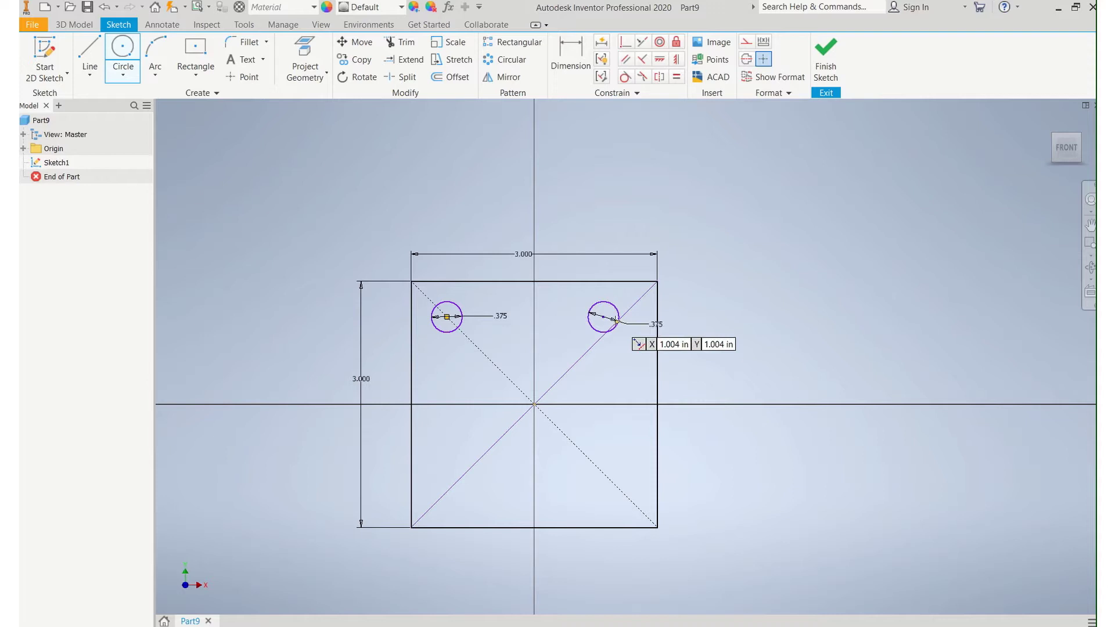
# Step: Add two more .375 in circles near the bottom-right and bottom-left corners
pyautogui.click(614, 482)
pyautogui.write('.37')
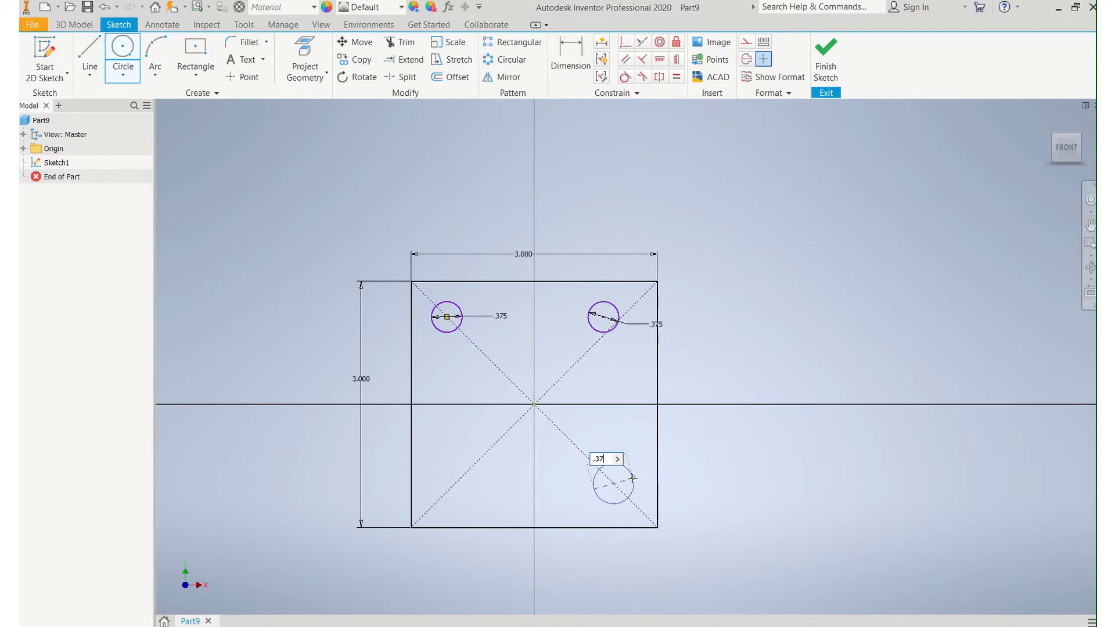
pyautogui.write('5')
pyautogui.press('Return')
pyautogui.click(443, 495)
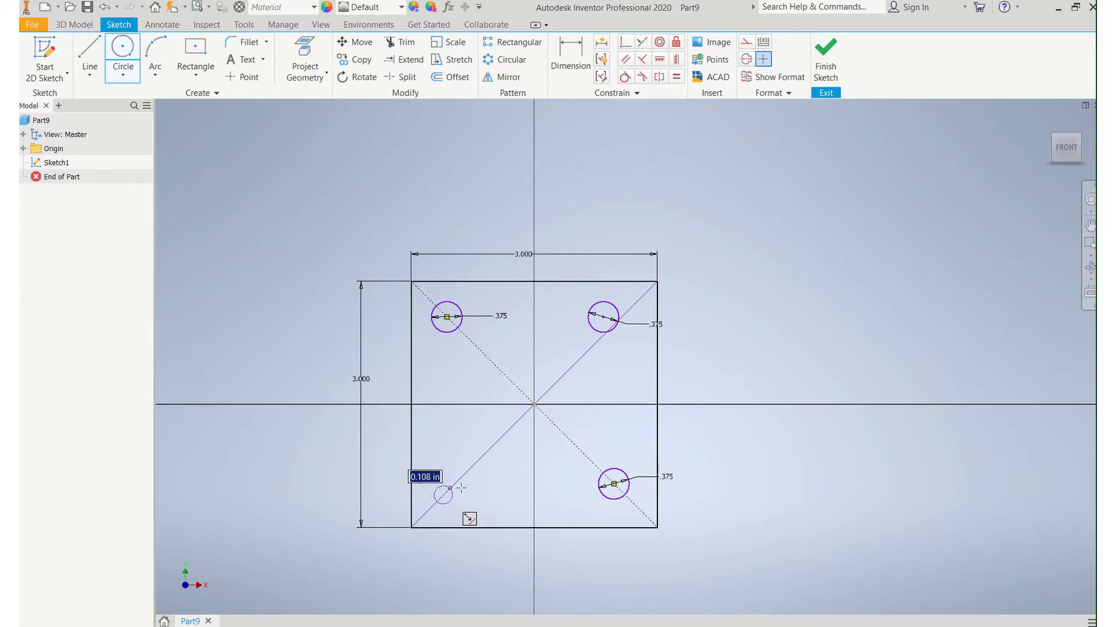
pyautogui.write('.375')
pyautogui.press('Return')
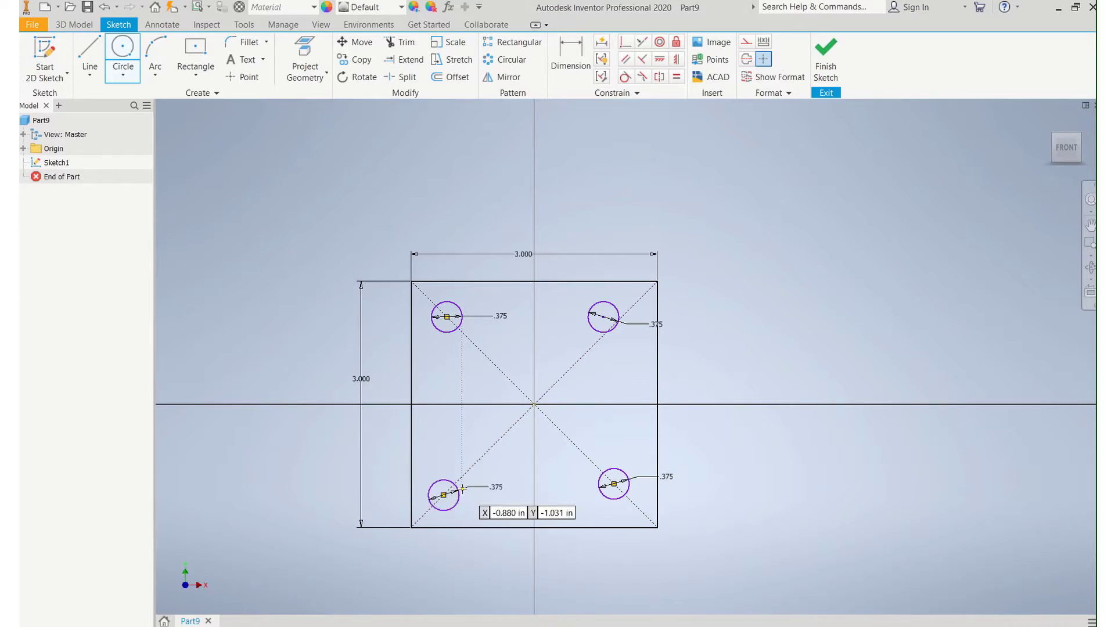
# Step: Dimension the upper-left hole centre .500 below the top edge
pyautogui.click(573, 63)
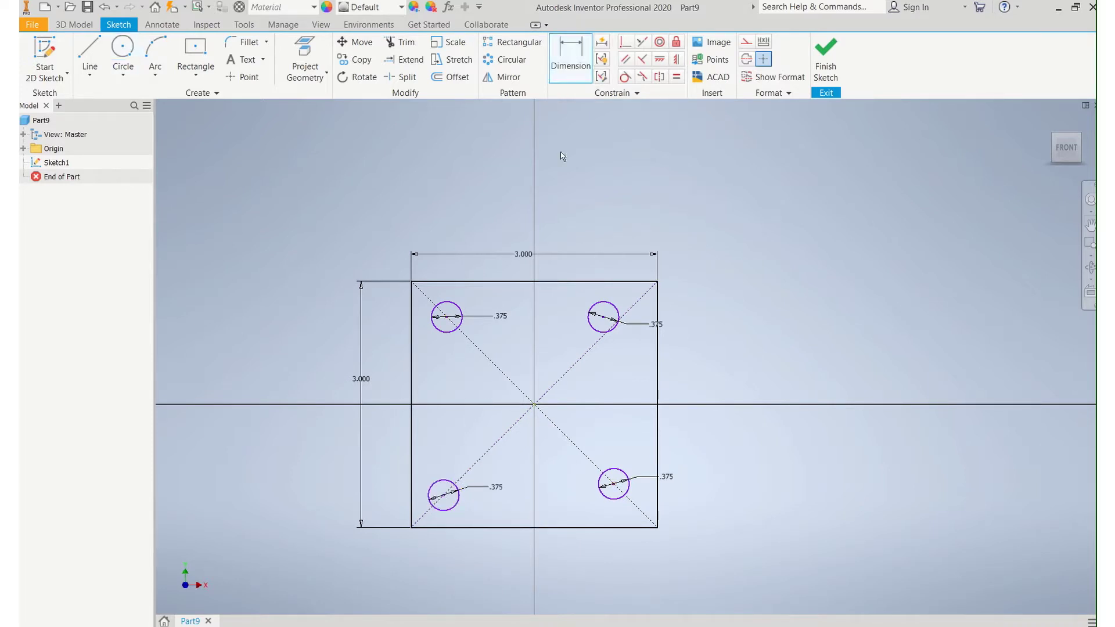
pyautogui.click(467, 282)
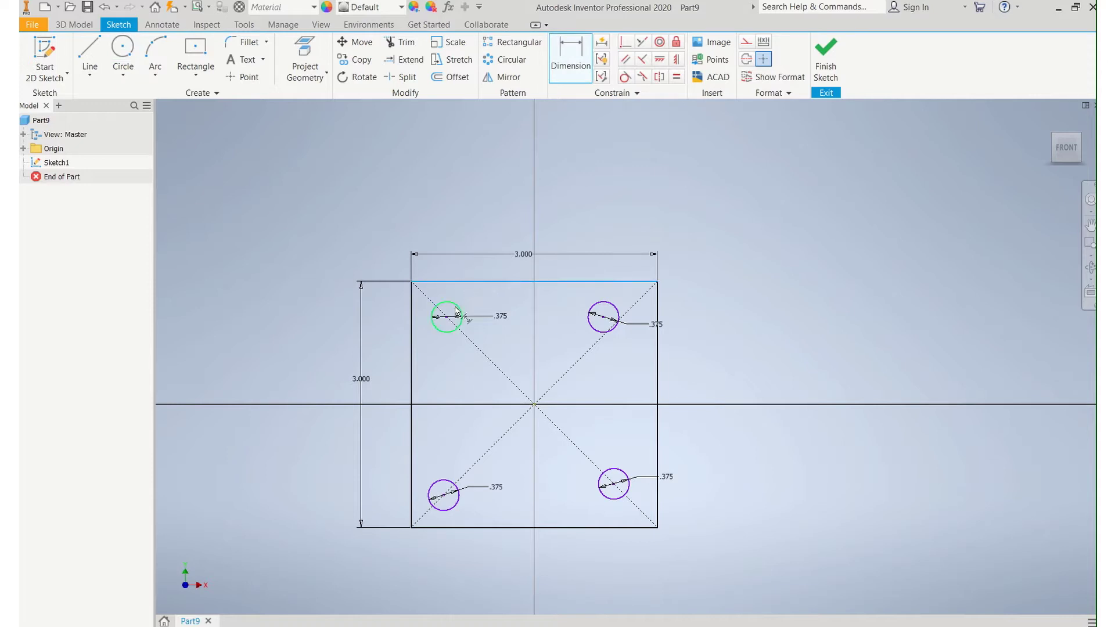
pyautogui.click(446, 317)
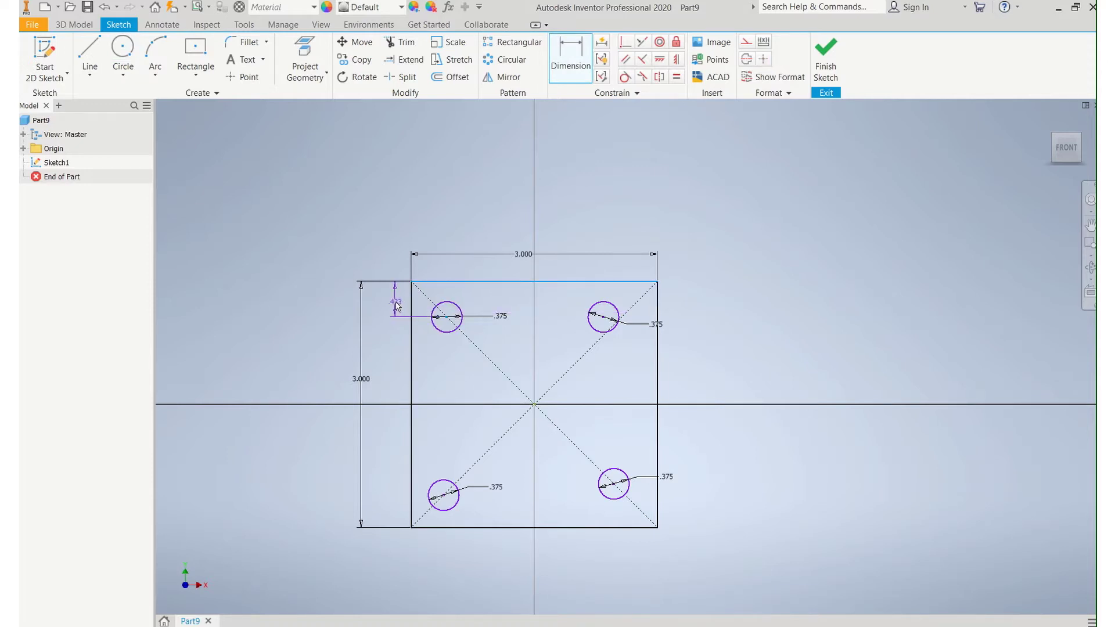
pyautogui.click(398, 306)
pyautogui.write('.5')
pyautogui.press('Return')
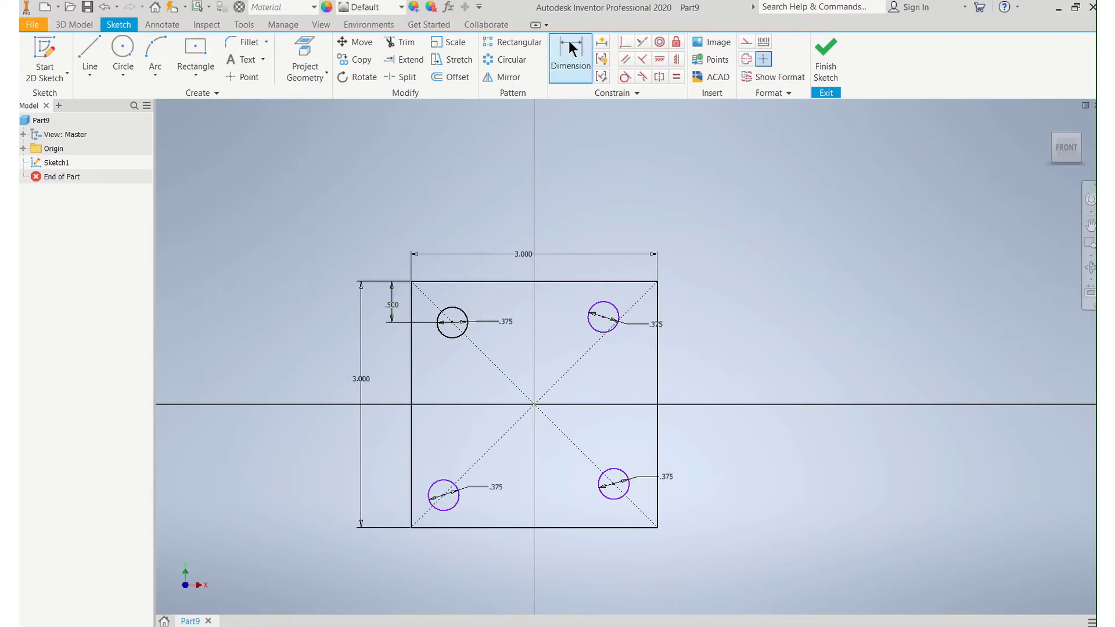
# Step: Locate the upper-right hole .500 from both the top and right edges
pyautogui.click(618, 283)
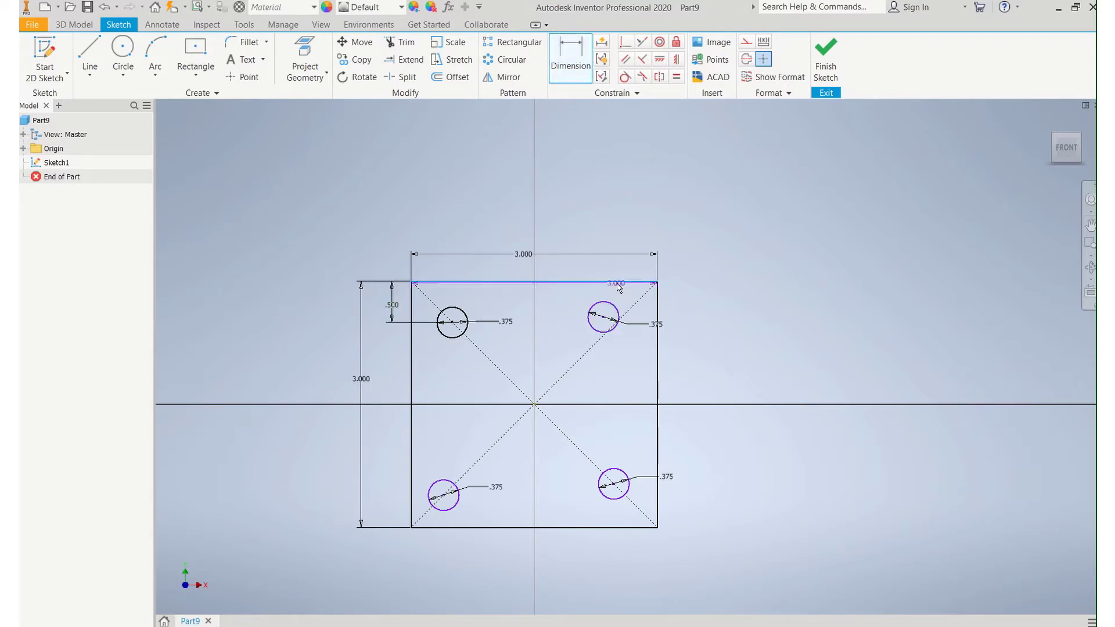
pyautogui.click(603, 317)
pyautogui.click(680, 303)
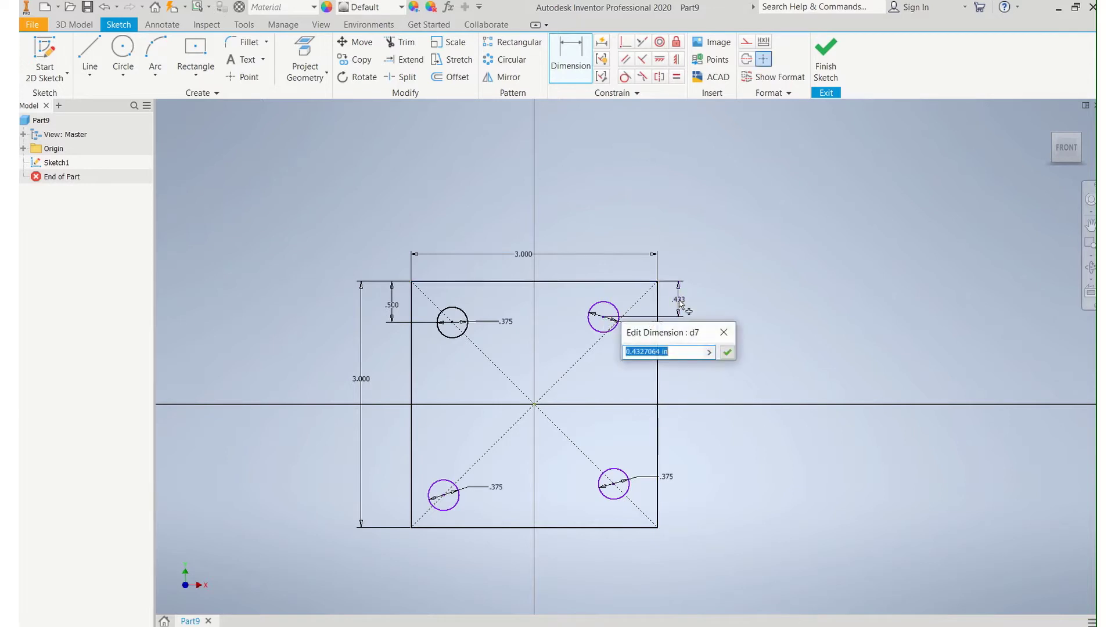
pyautogui.write('.5')
pyautogui.press('Return')
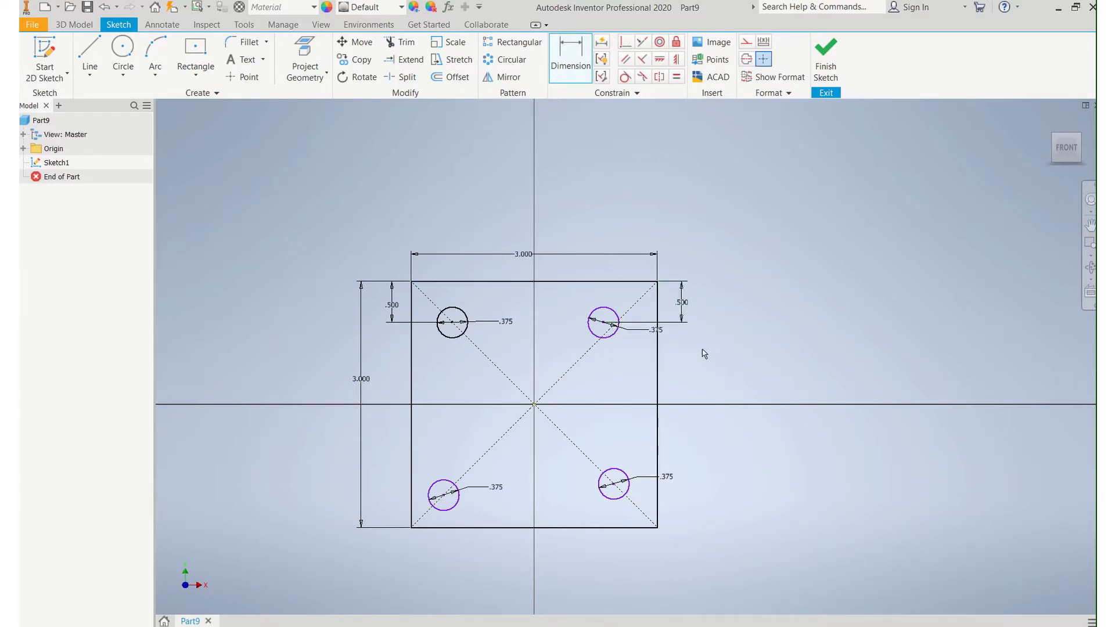
pyautogui.click(658, 358)
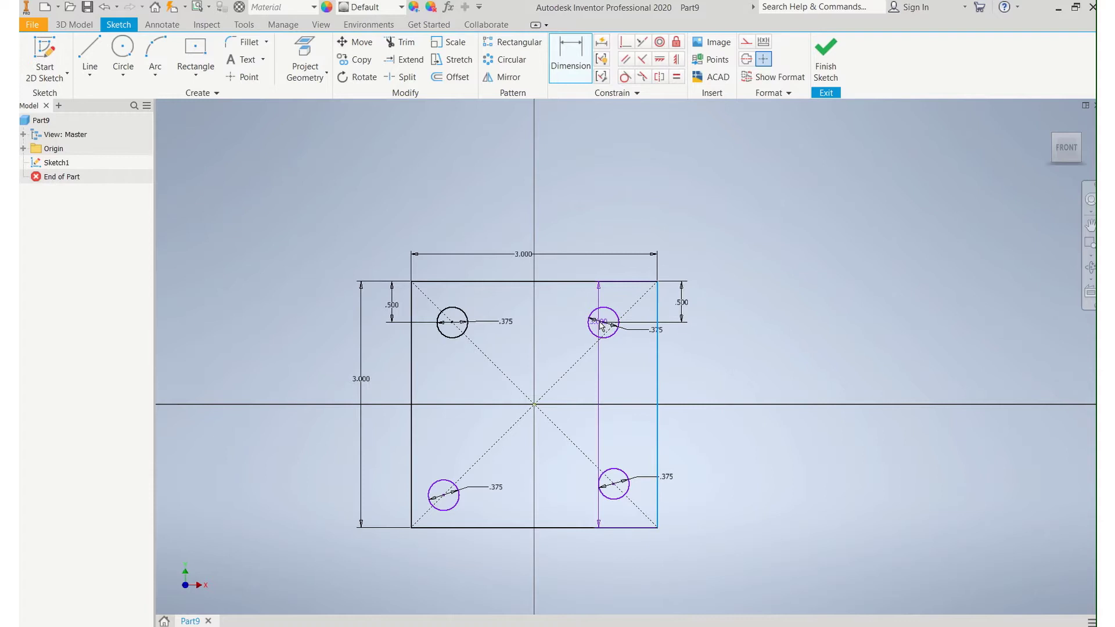
pyautogui.click(604, 323)
pyautogui.click(628, 269)
pyautogui.write('.')
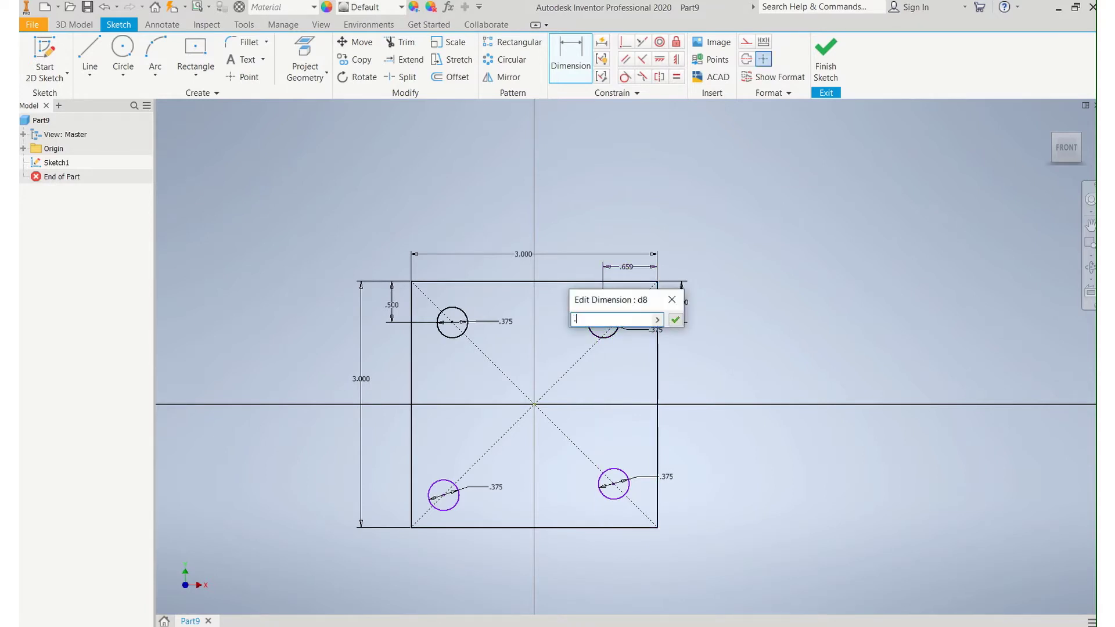
pyautogui.write('5')
pyautogui.press('Return')
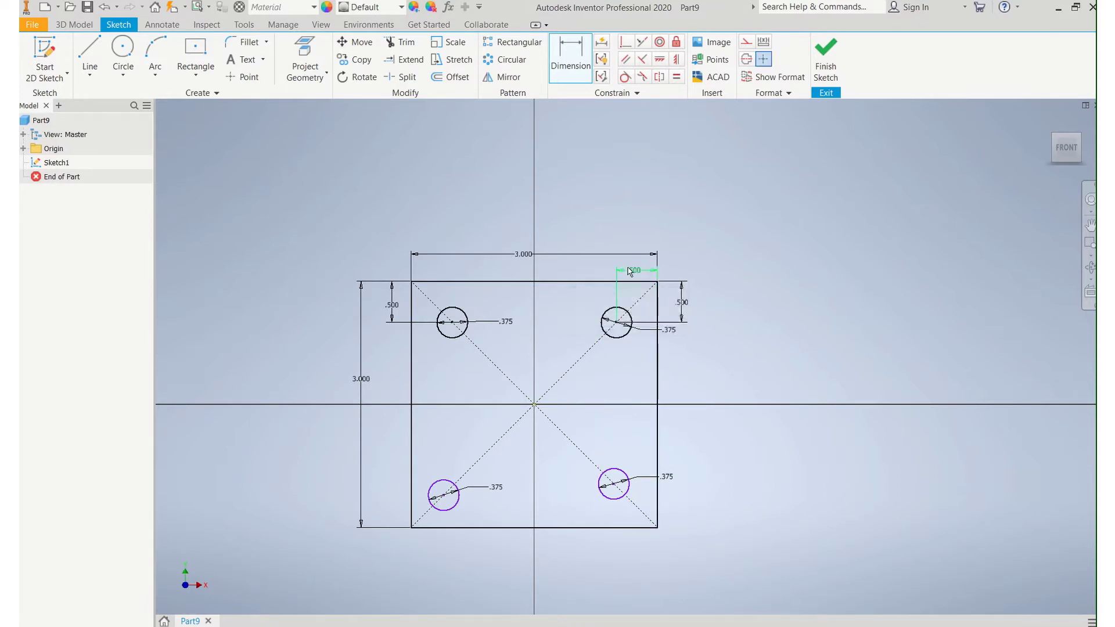
# Step: Set the bottom-right hole .500 from the right edge and bottom-left hole .500 from the bottom
pyautogui.click(657, 501)
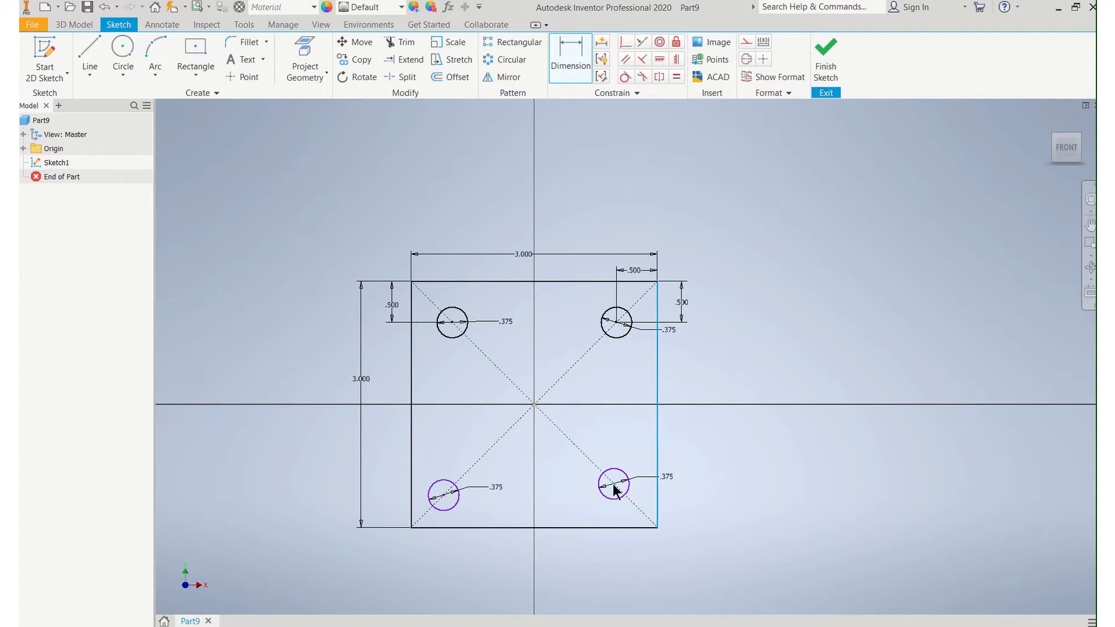
pyautogui.click(613, 484)
pyautogui.click(639, 546)
pyautogui.write('.5')
pyautogui.press('Return')
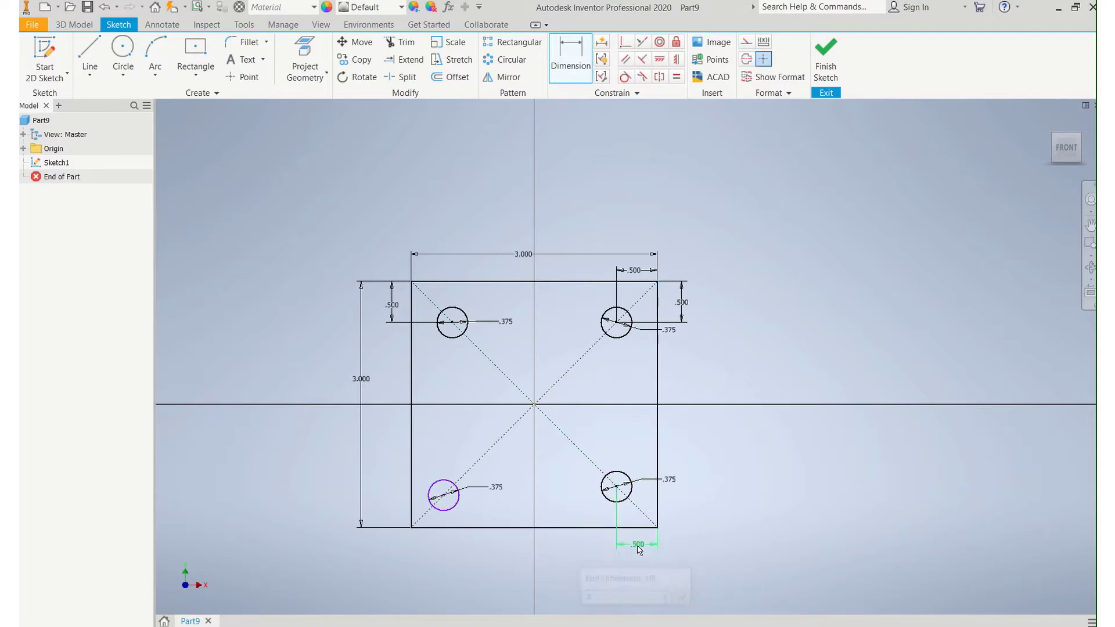
pyautogui.click(464, 528)
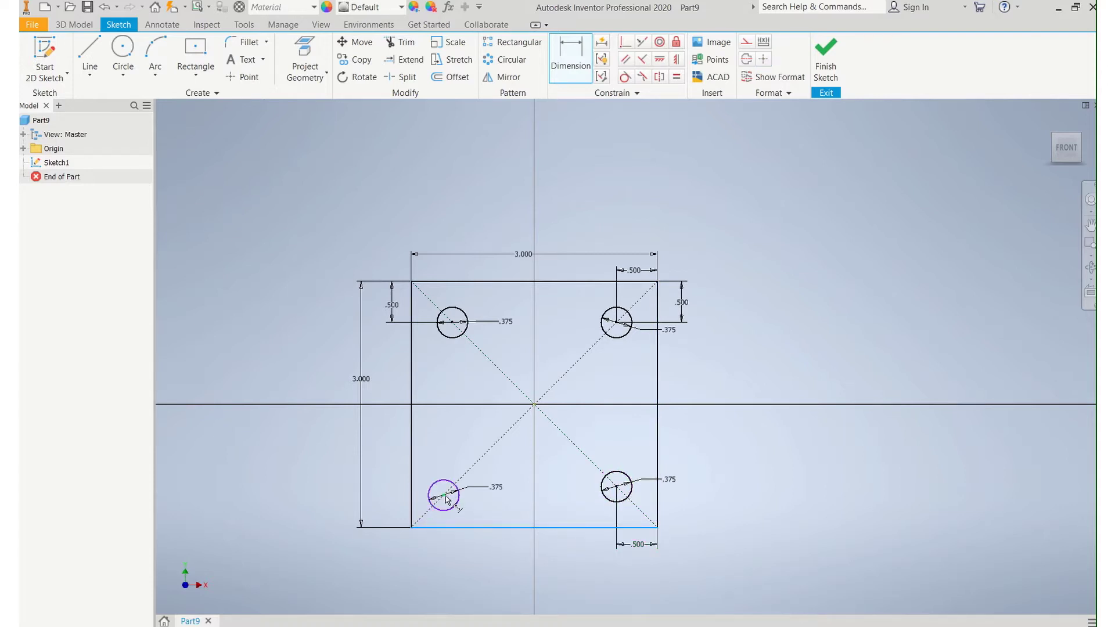
pyautogui.click(444, 497)
pyautogui.click(396, 539)
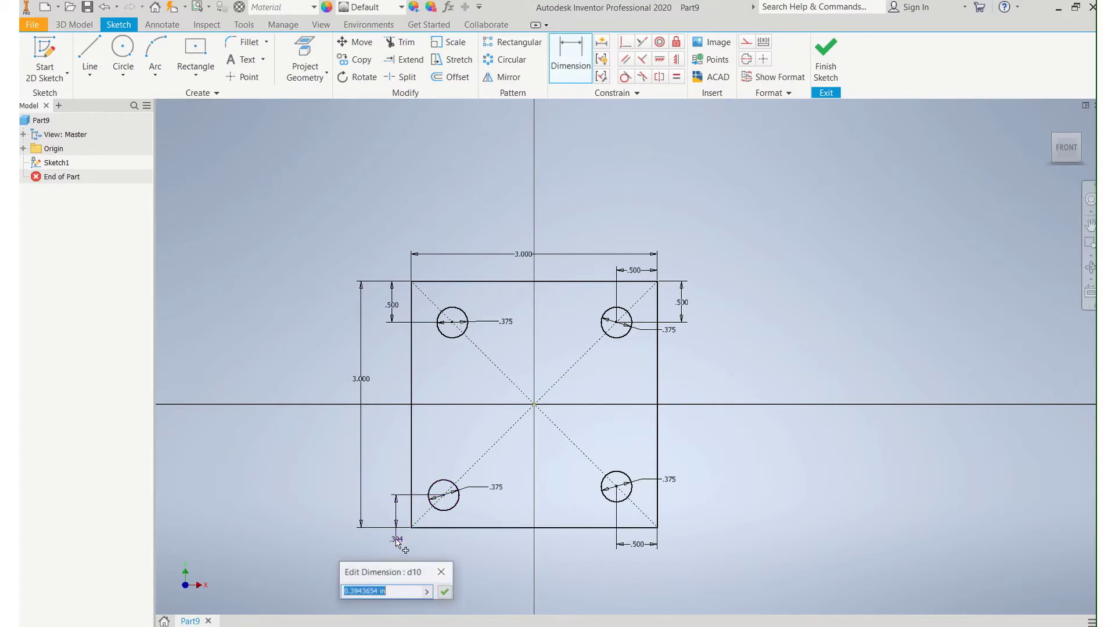
pyautogui.write('.5')
pyautogui.press('Return')
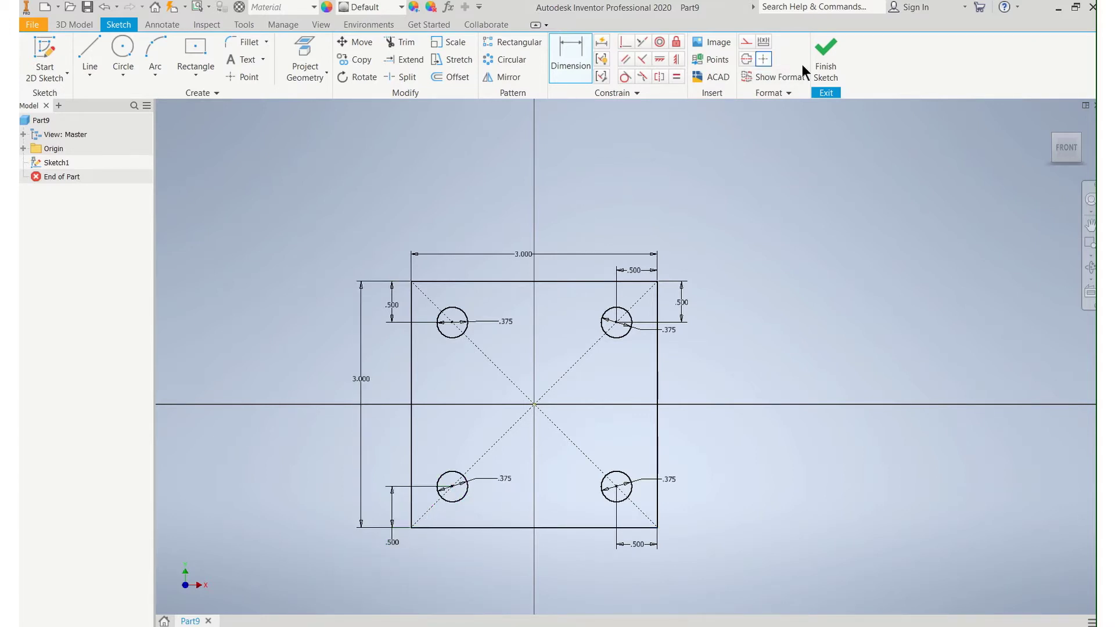
# Step: Finish Sketch1 and view the sketch plane face-on, recentred
pyautogui.click(806, 68)
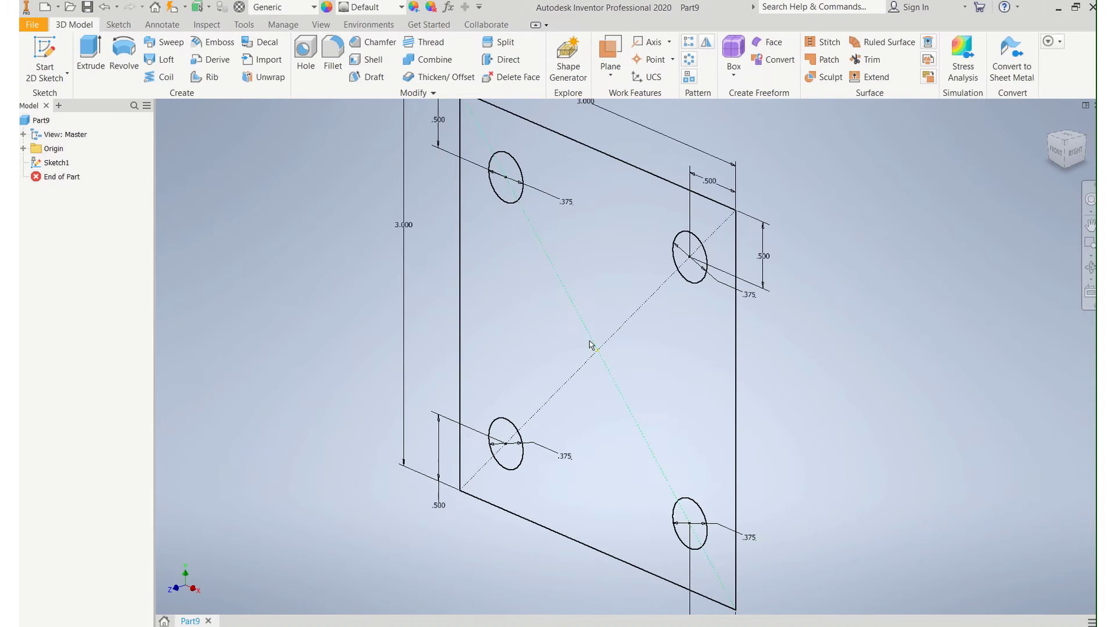
pyautogui.scroll(-3, 593, 337)
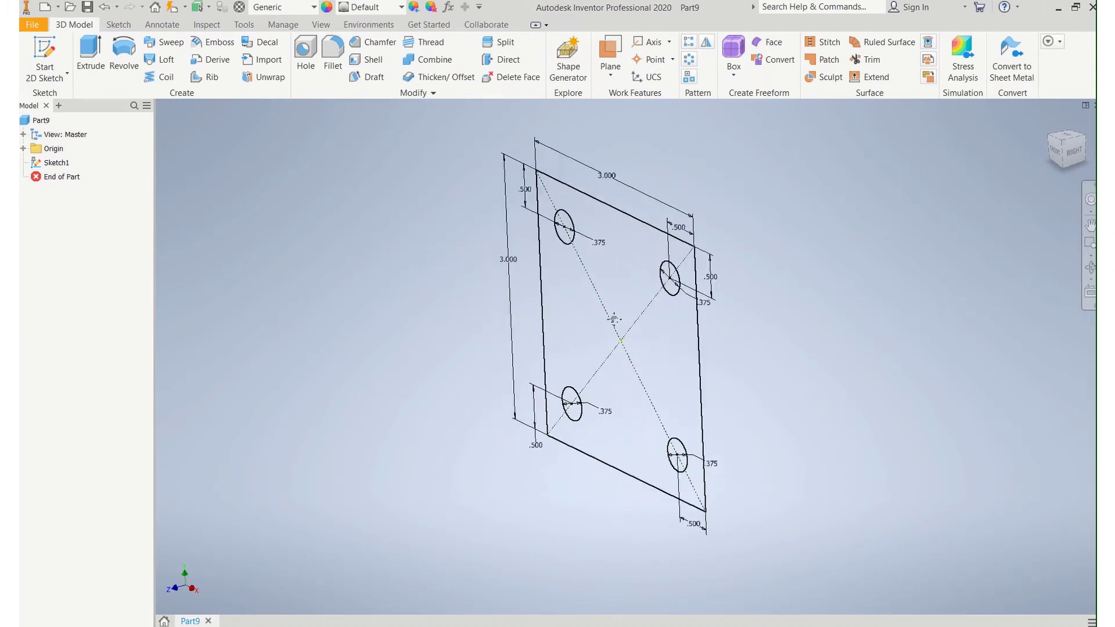
pyautogui.moveTo(614, 319); pyautogui.dragTo(608, 321, button='middle')
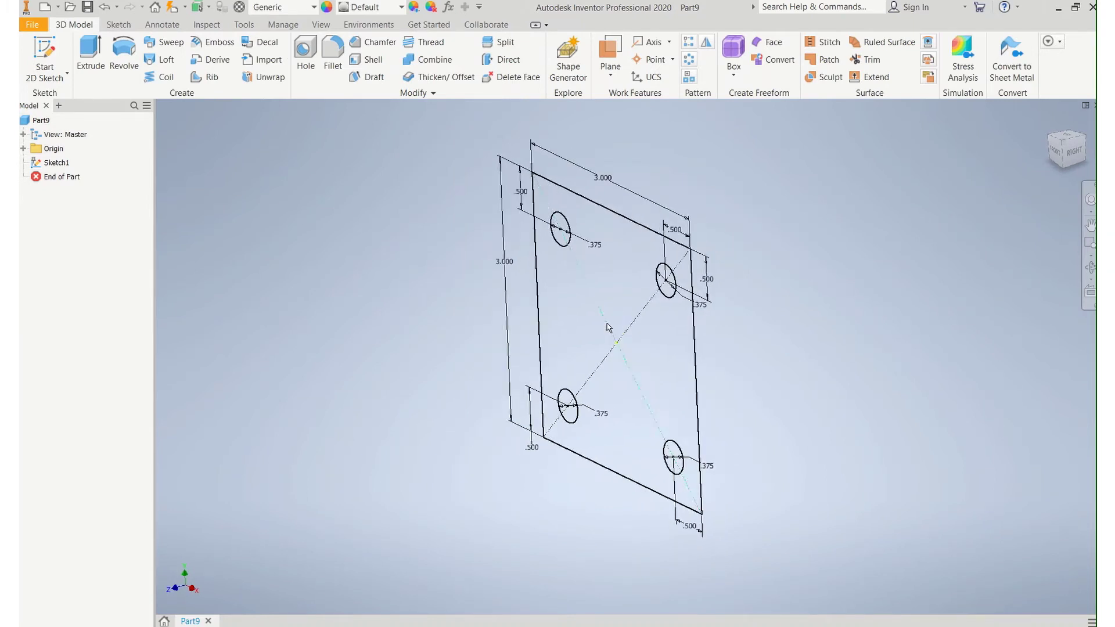
pyautogui.press('pageup')
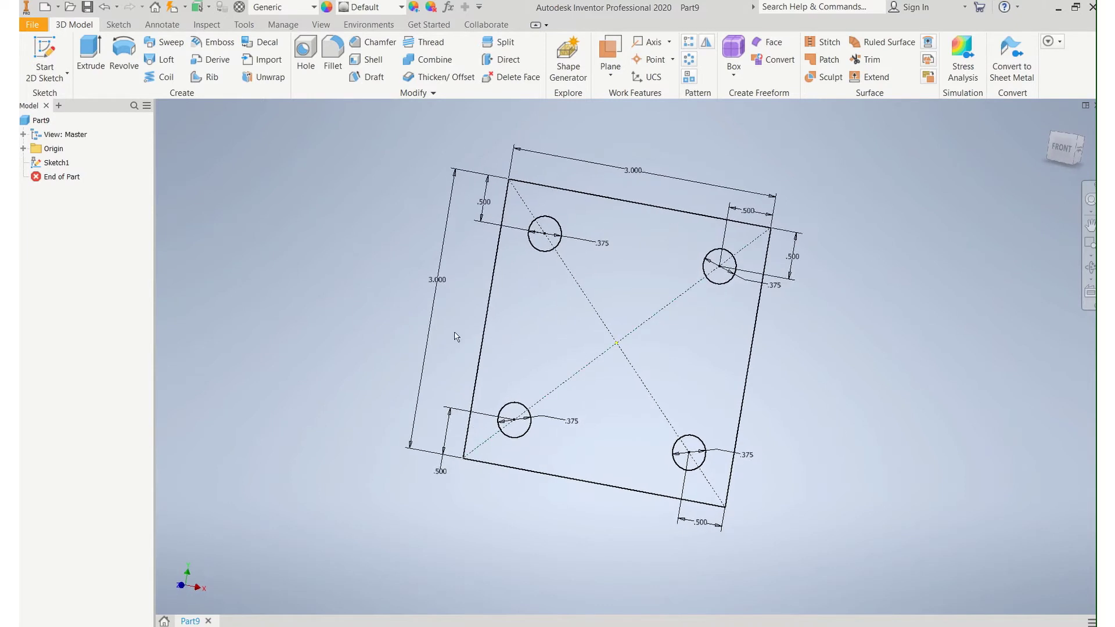
# Step: Extrude the plate profile around the four holes, after cancelling a mistaken hole-circle selection
pyautogui.click(103, 53)
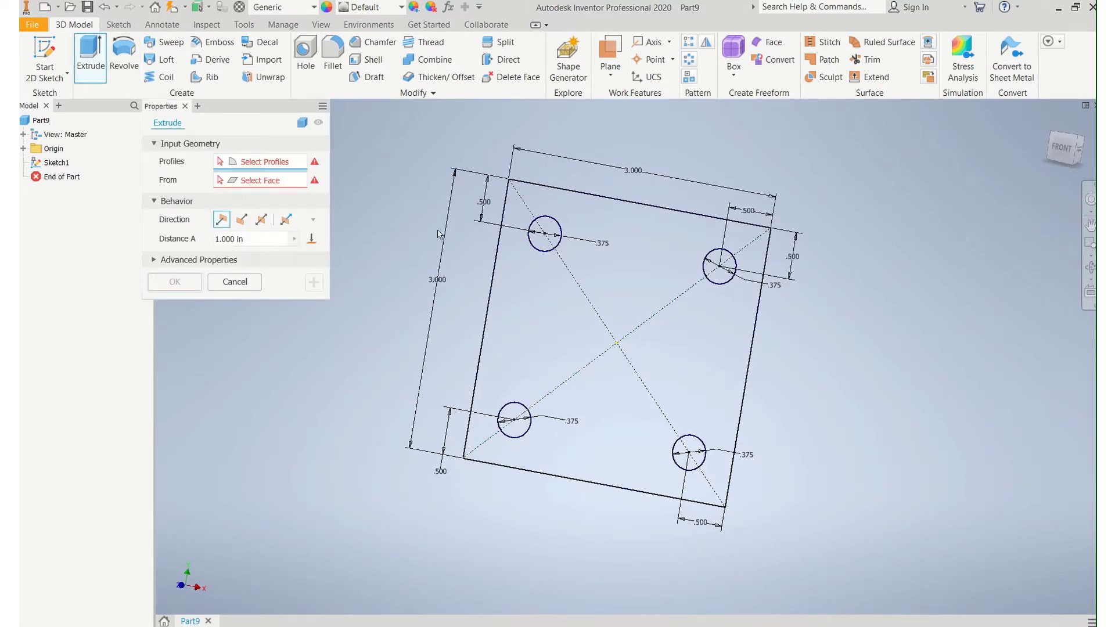
pyautogui.click(547, 247)
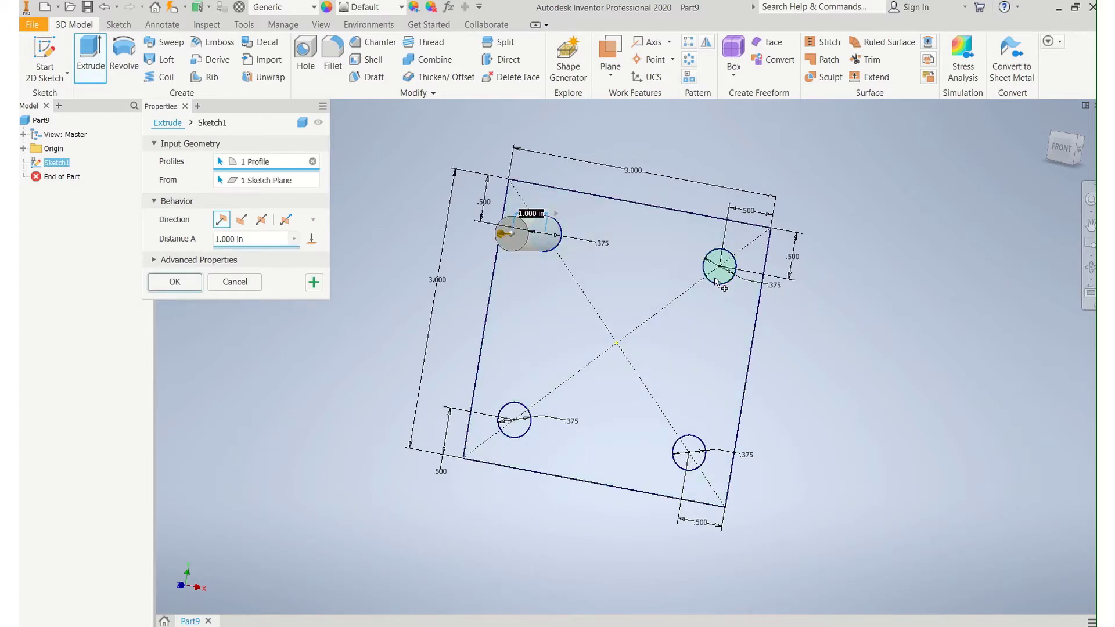
pyautogui.click(720, 266)
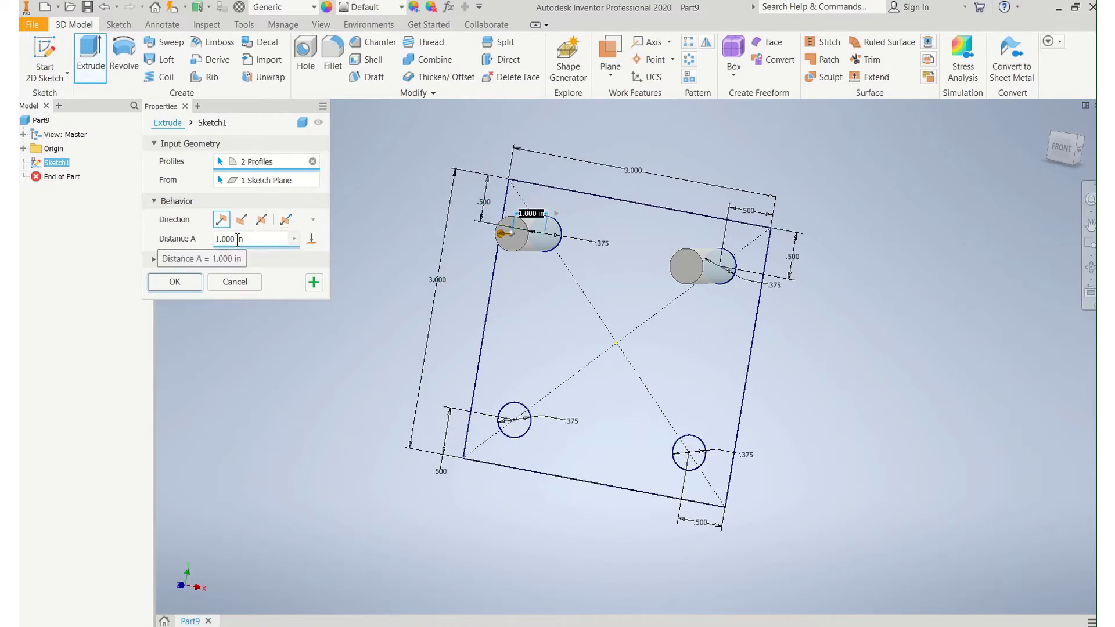
pyautogui.click(254, 281)
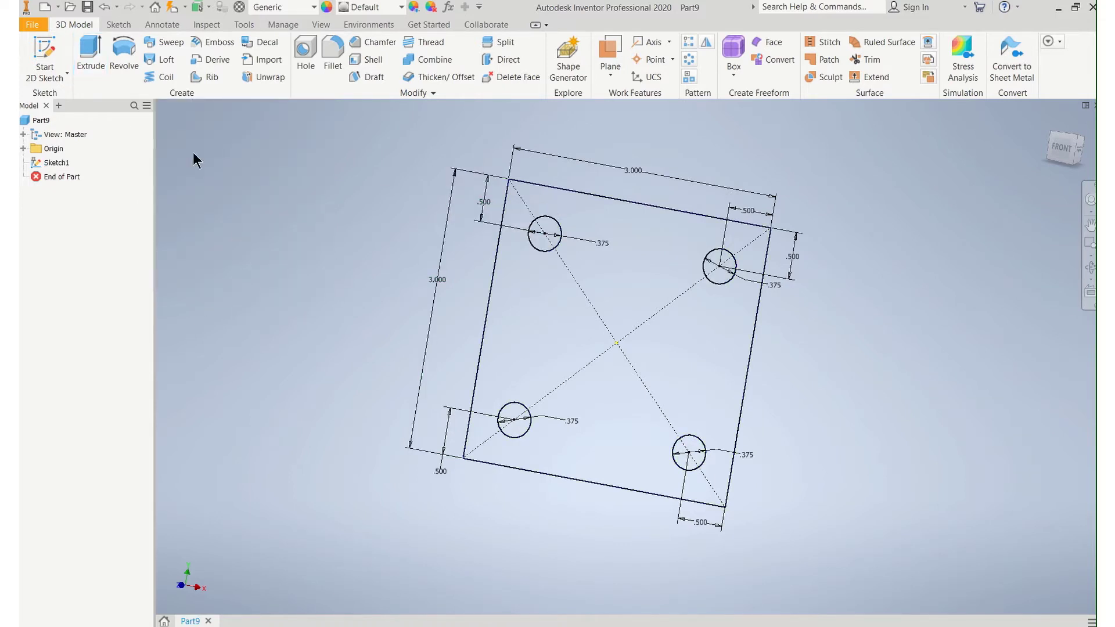
pyautogui.press('e')
pyautogui.click(546, 270)
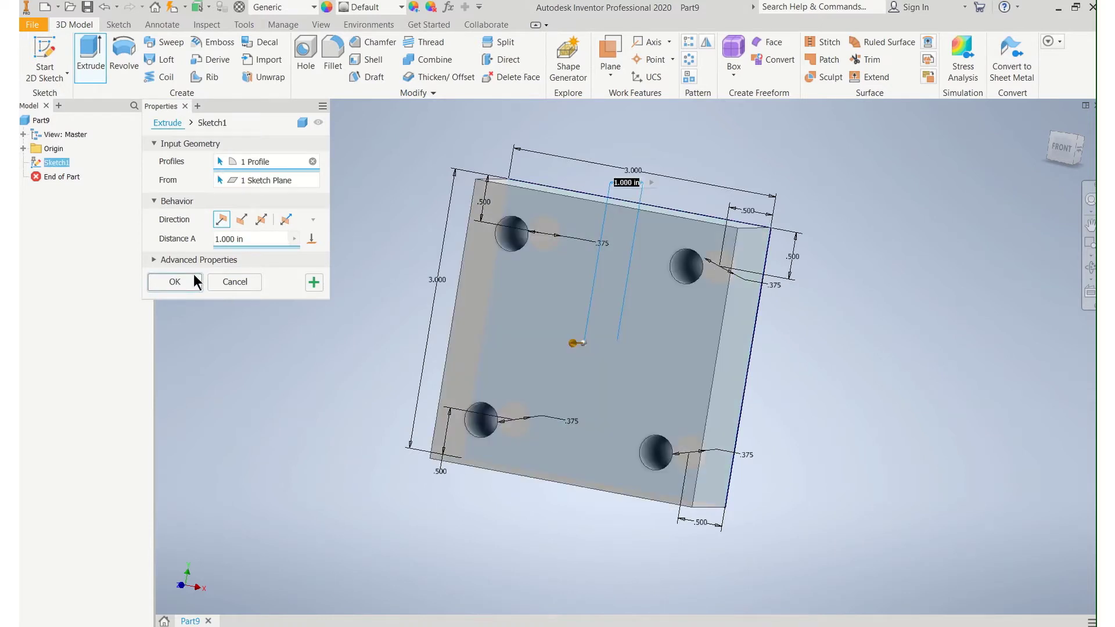
pyautogui.click(221, 242)
# Step: Complete the plate extrusion at 0.75 in thick and recentre the view
pyautogui.write('.75')
pyautogui.click(199, 281)
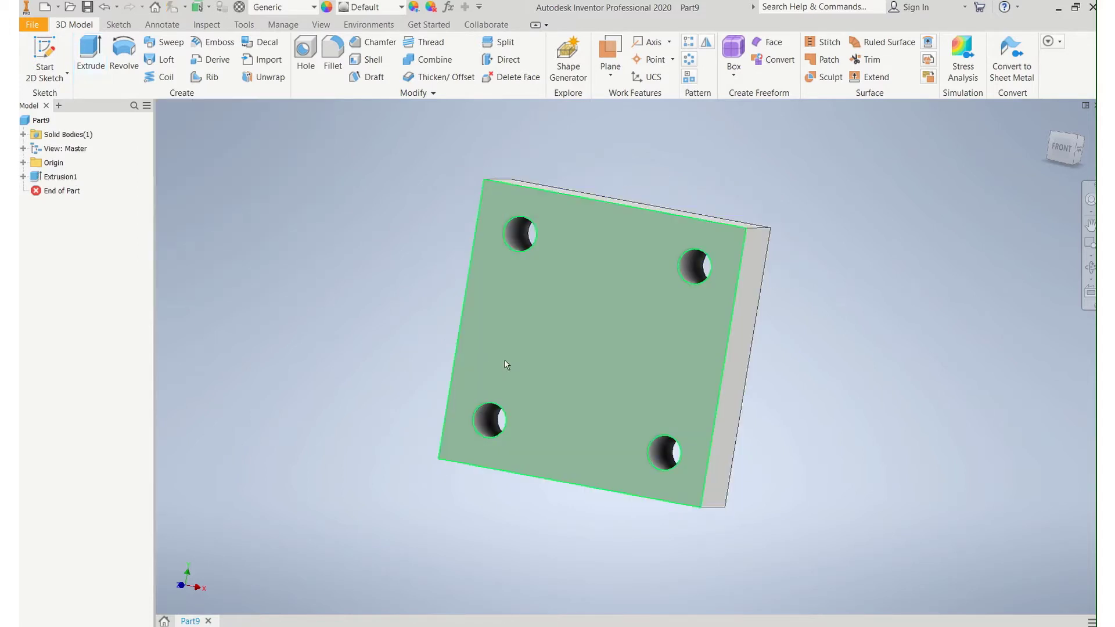
pyautogui.scroll(-3, 502, 363)
pyautogui.moveTo(488, 349); pyautogui.dragTo(485, 315, button='middle')
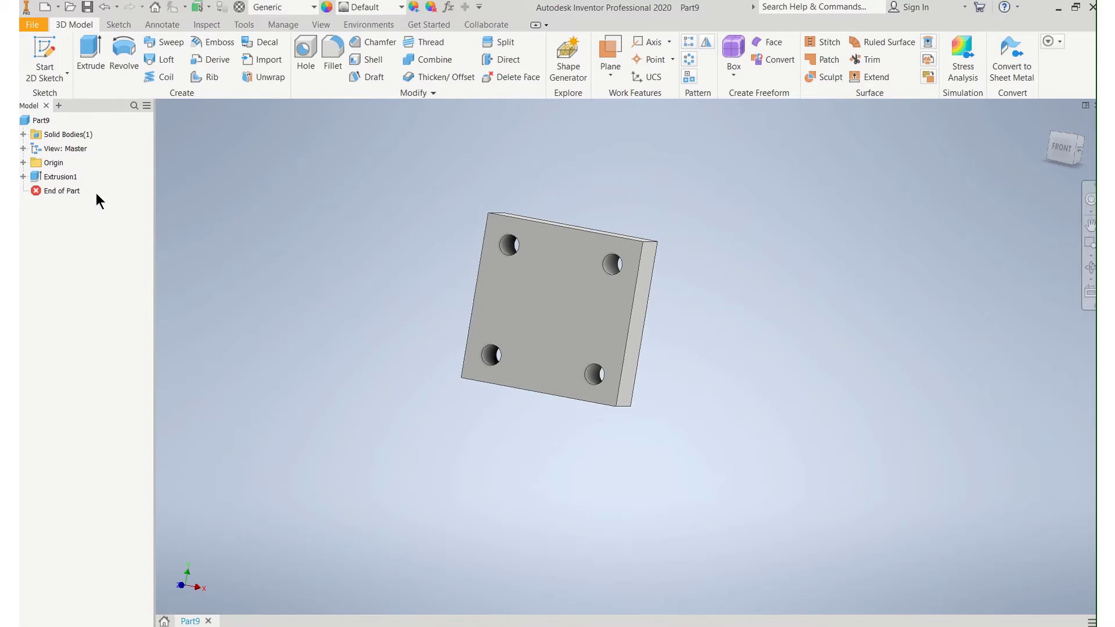
# Step: Expand the Origin folder in the Model browser to list its planes and axes
pyautogui.click(23, 163)
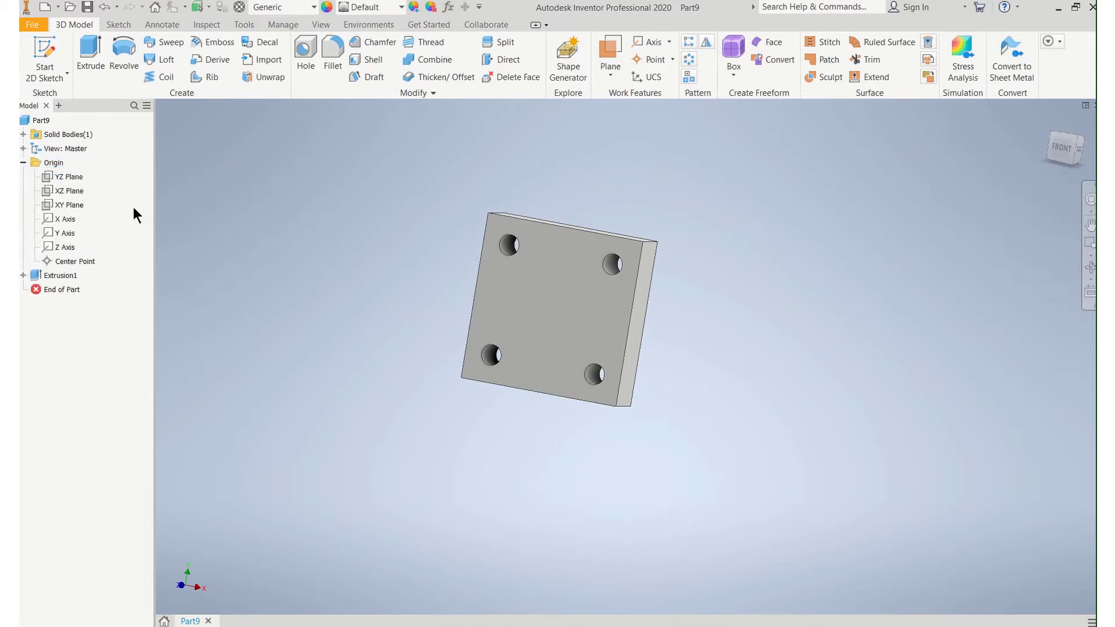
pyautogui.click(29, 163)
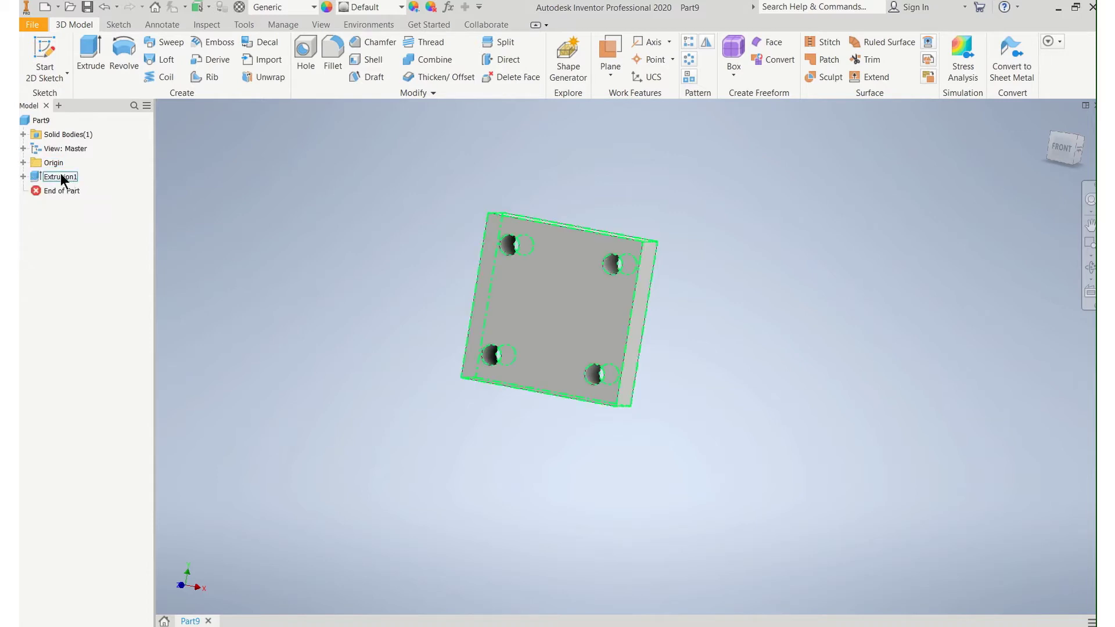
pyautogui.click(25, 165)
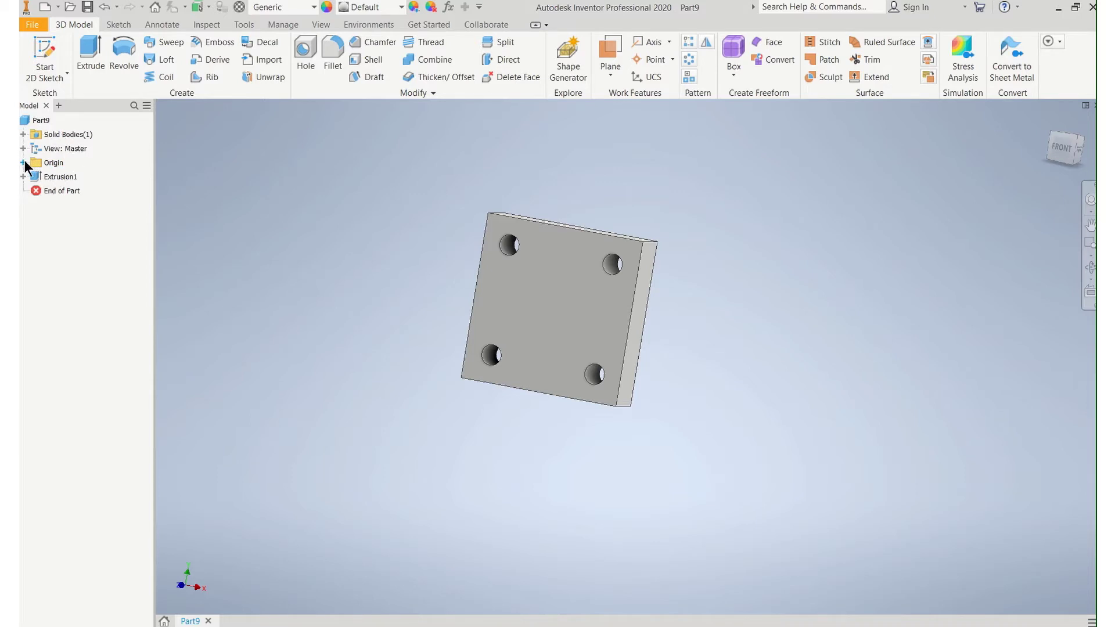
pyautogui.click(23, 163)
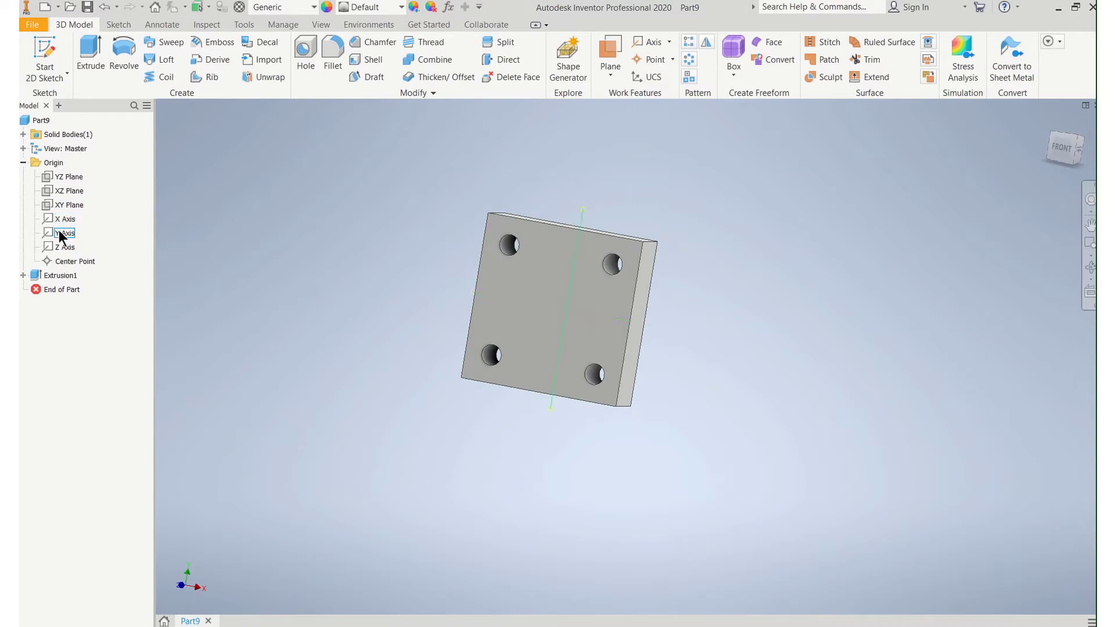
# Step: Make the XZ Plane visible and orbit to see it bisecting the plate
pyautogui.rightClick(65, 191)
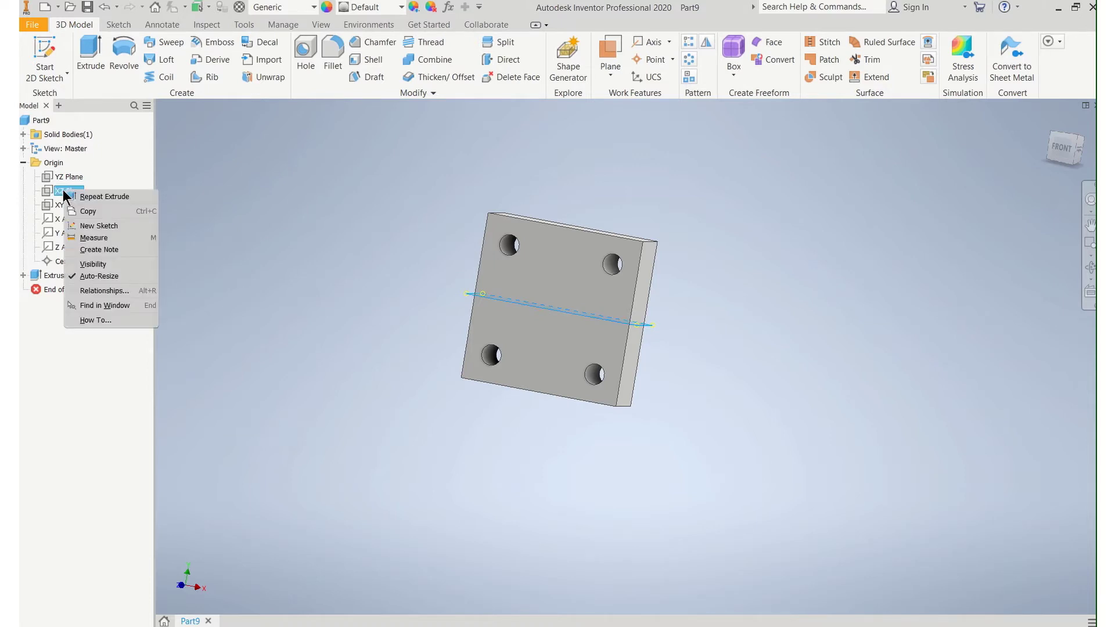
pyautogui.click(91, 265)
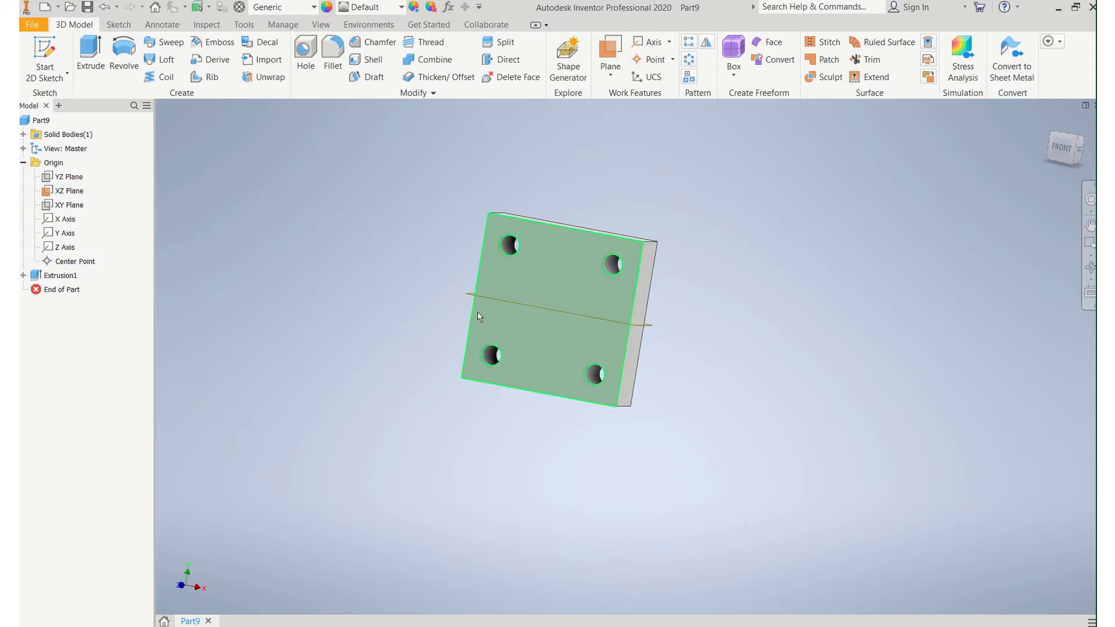
pyautogui.keyDown('shift'); pyautogui.moveTo(479, 317); pyautogui.dragTo(500, 342, button='middle'); pyautogui.keyUp('shift')
pyautogui.scroll(-2, 501, 344)
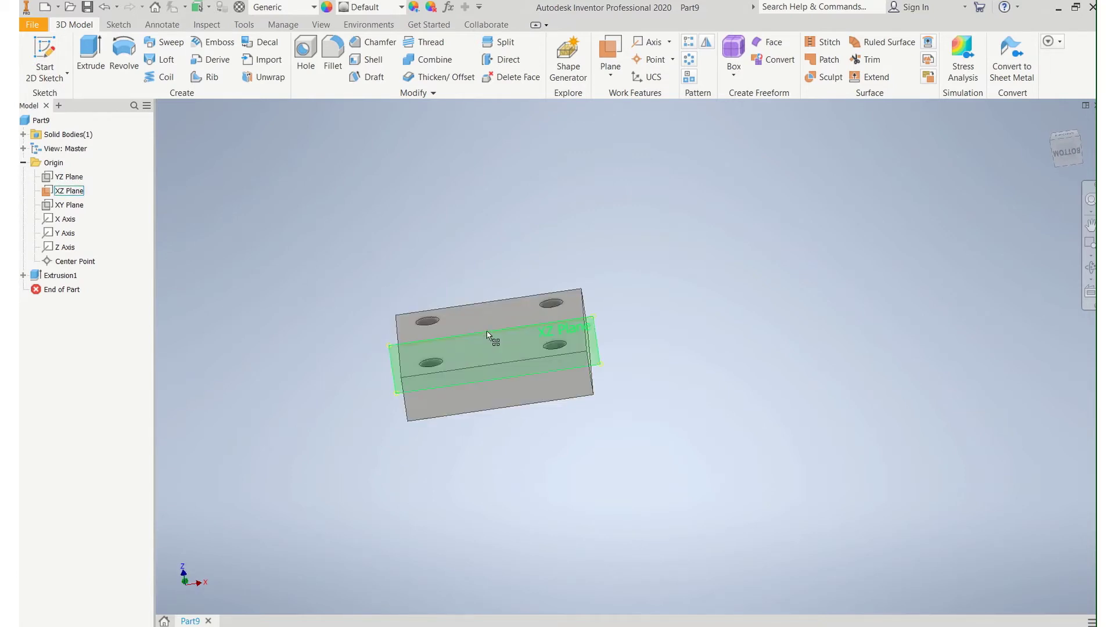
pyautogui.scroll(-3, 442, 320)
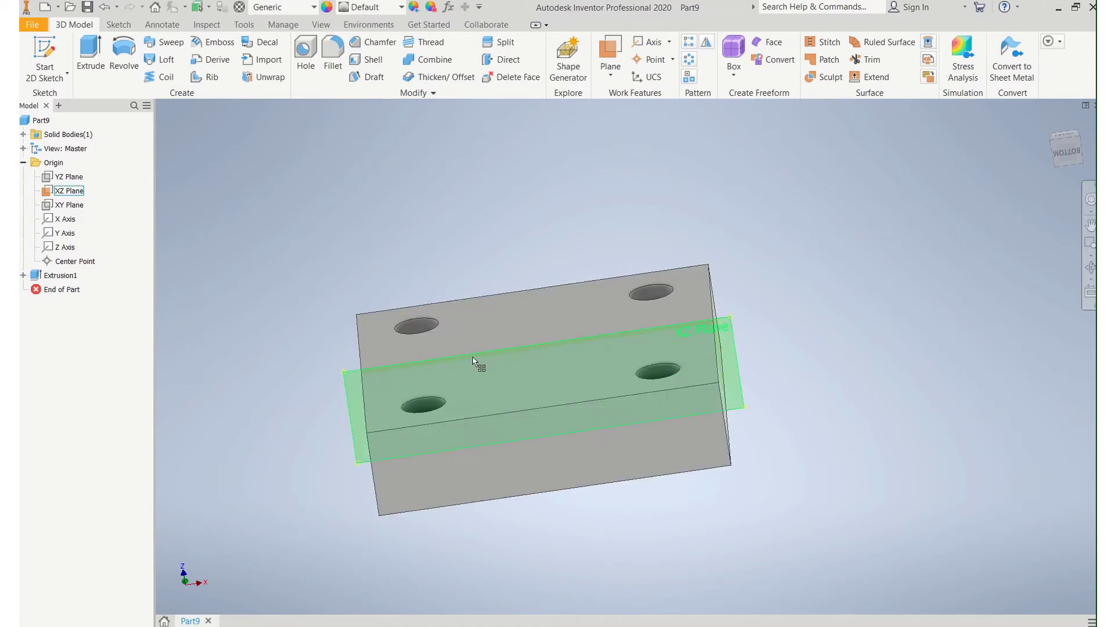
pyautogui.scroll(3, 462, 234)
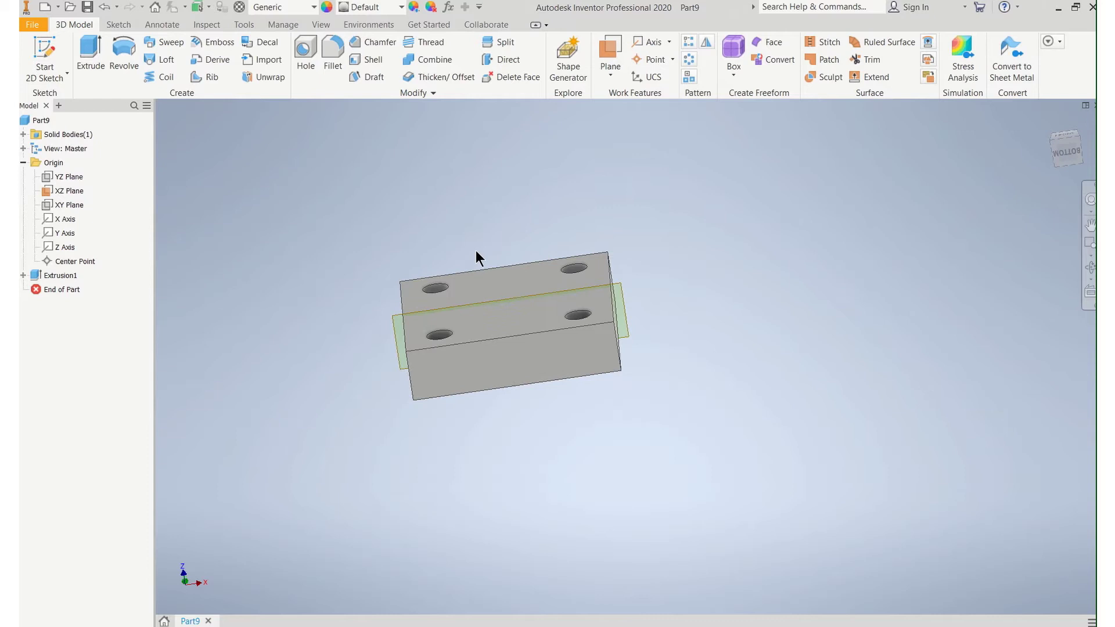
pyautogui.click(44, 51)
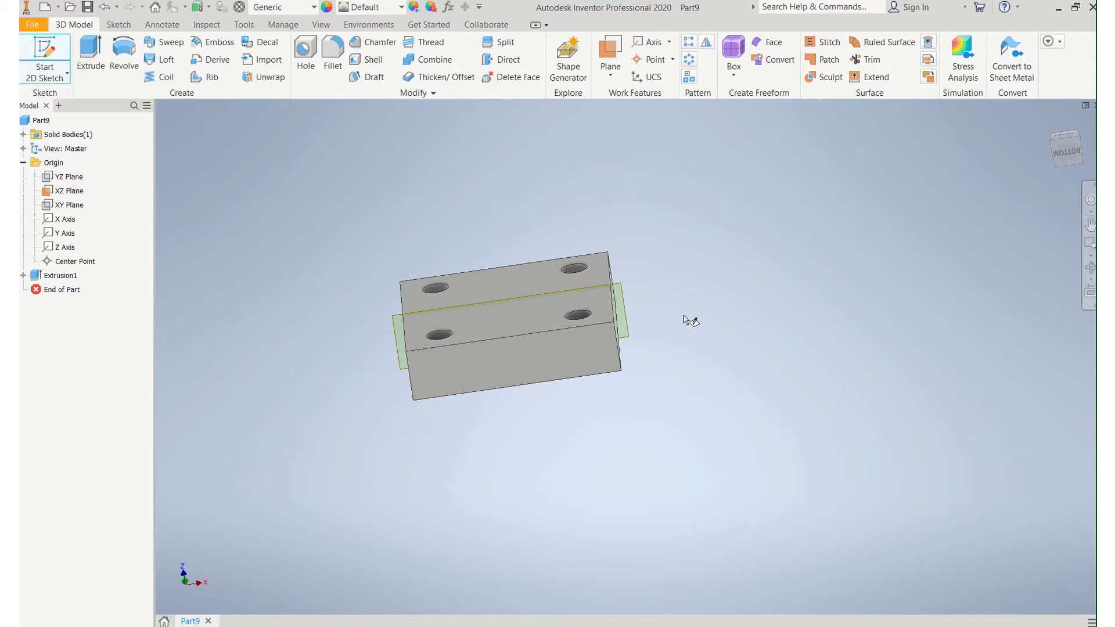
# Step: Start a sketch on the XZ Plane and draw a 1.875 in circle above the plate
pyautogui.click(626, 321)
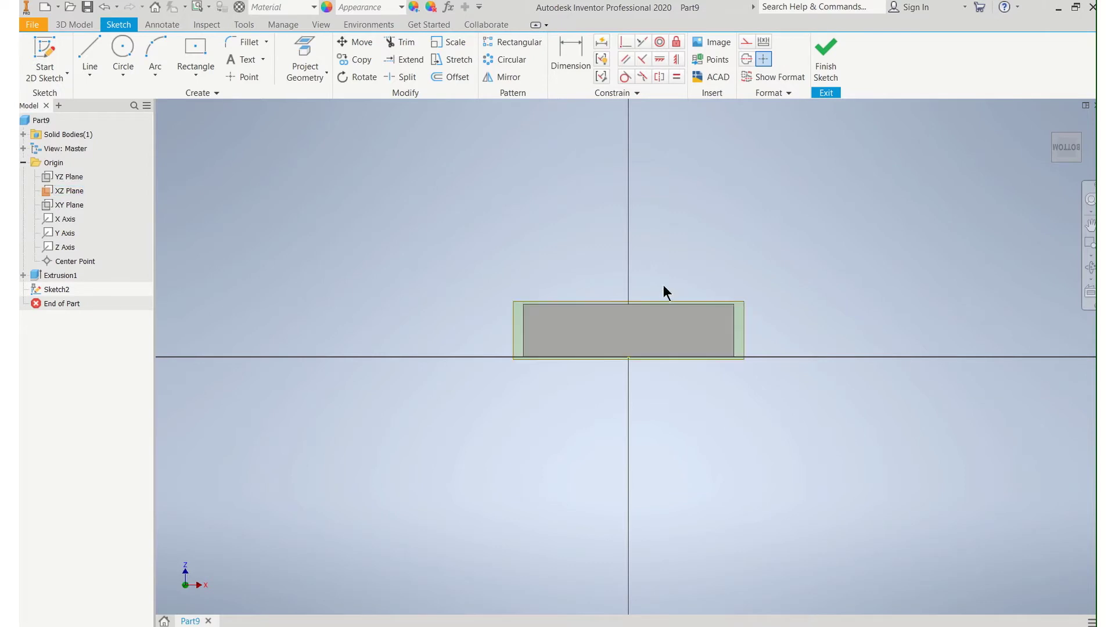
pyautogui.scroll(3, 663, 285)
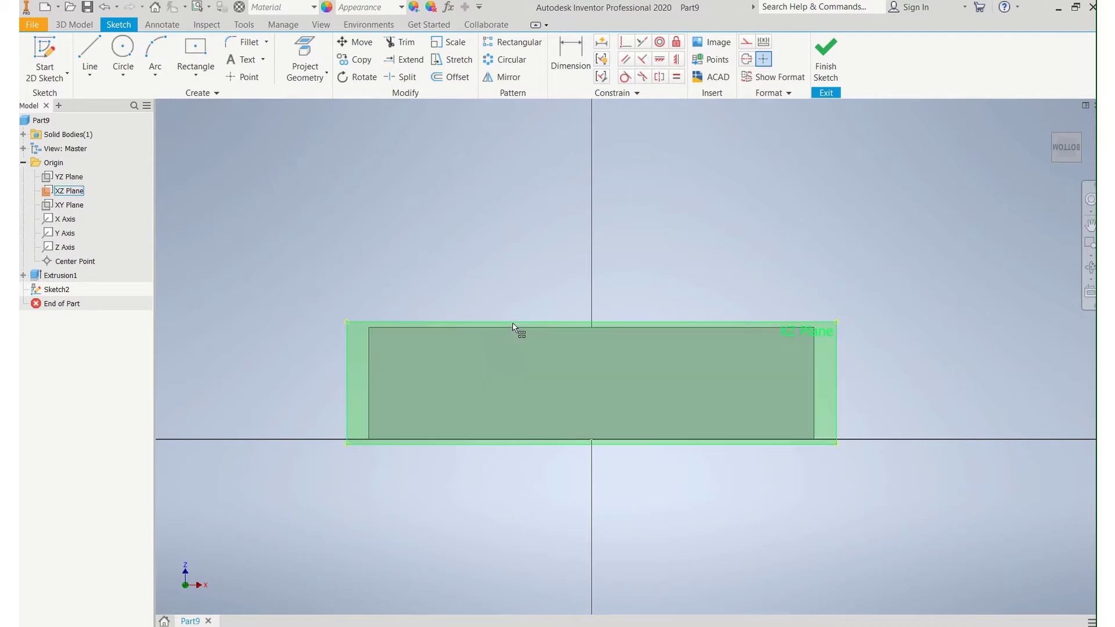
pyautogui.click(124, 54)
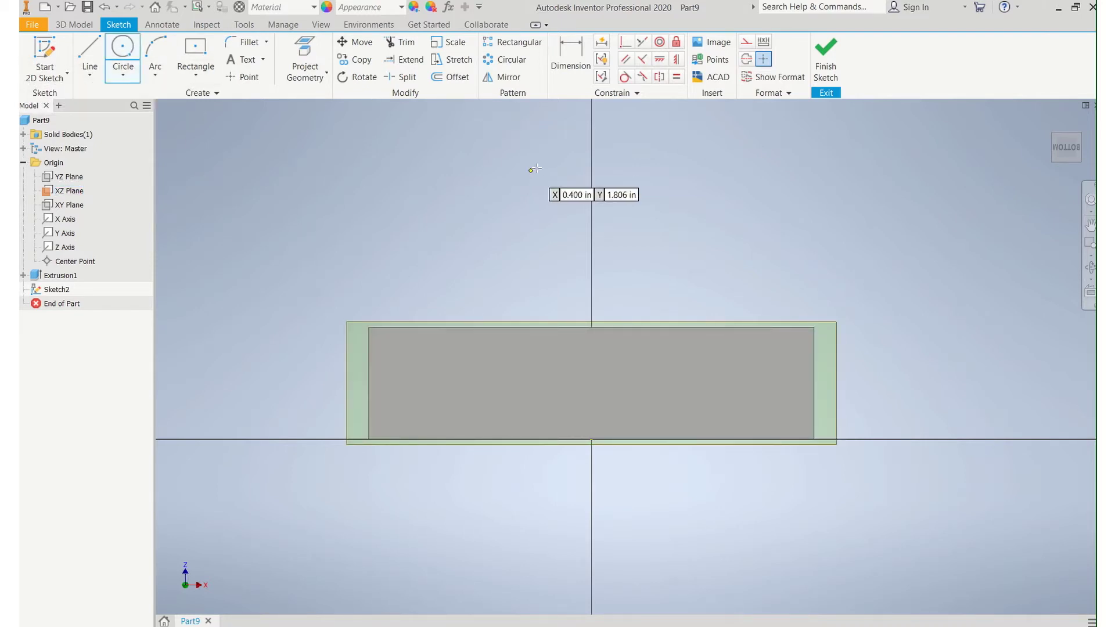
pyautogui.click(592, 144)
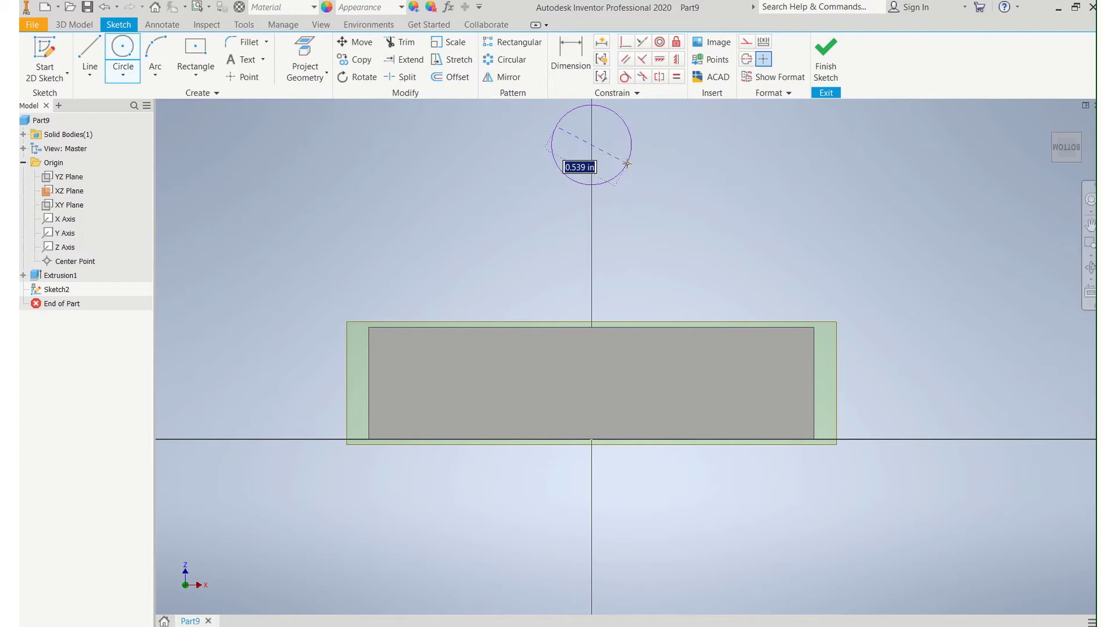
pyautogui.write('1.875')
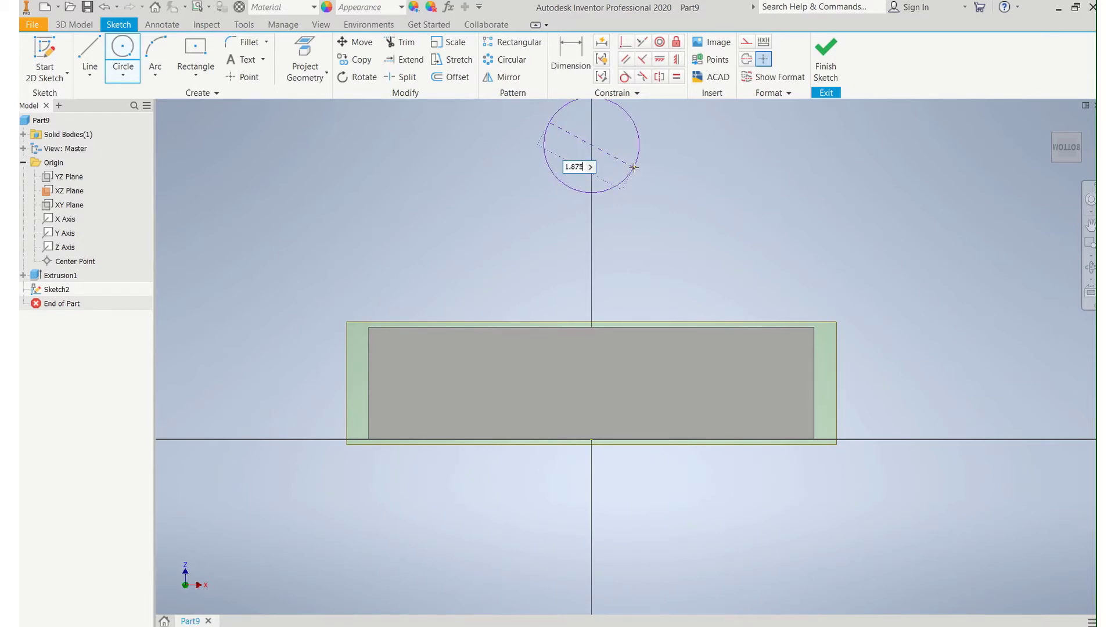
pyautogui.press('Return')
pyautogui.scroll(-5, 634, 168)
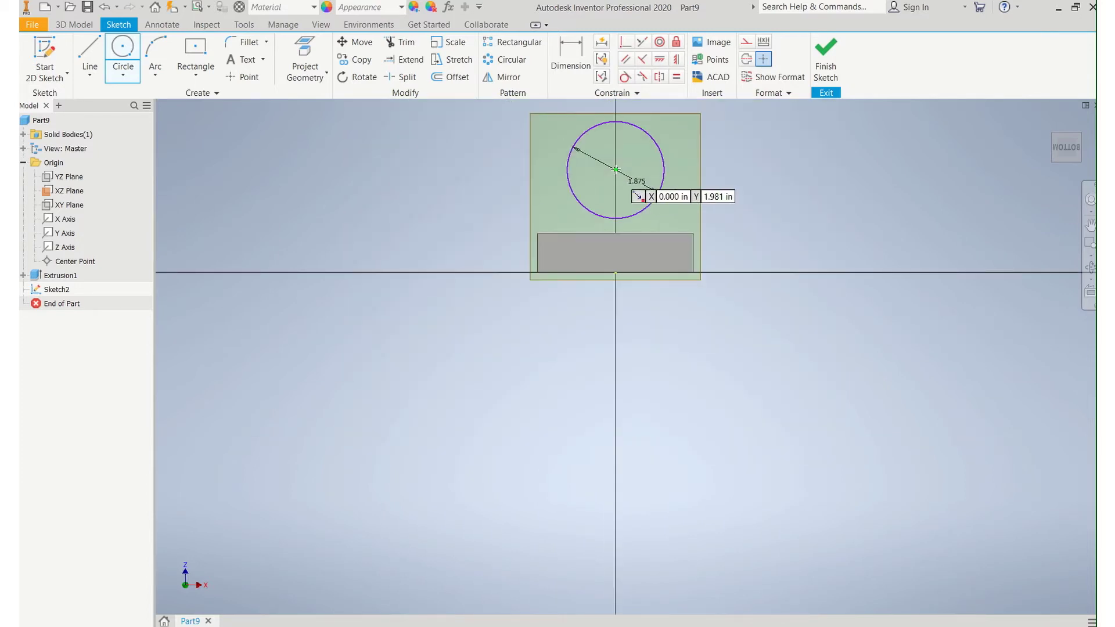
# Step: Add a concentric 0.750 in circle on the same centre
pyautogui.click(592, 144)
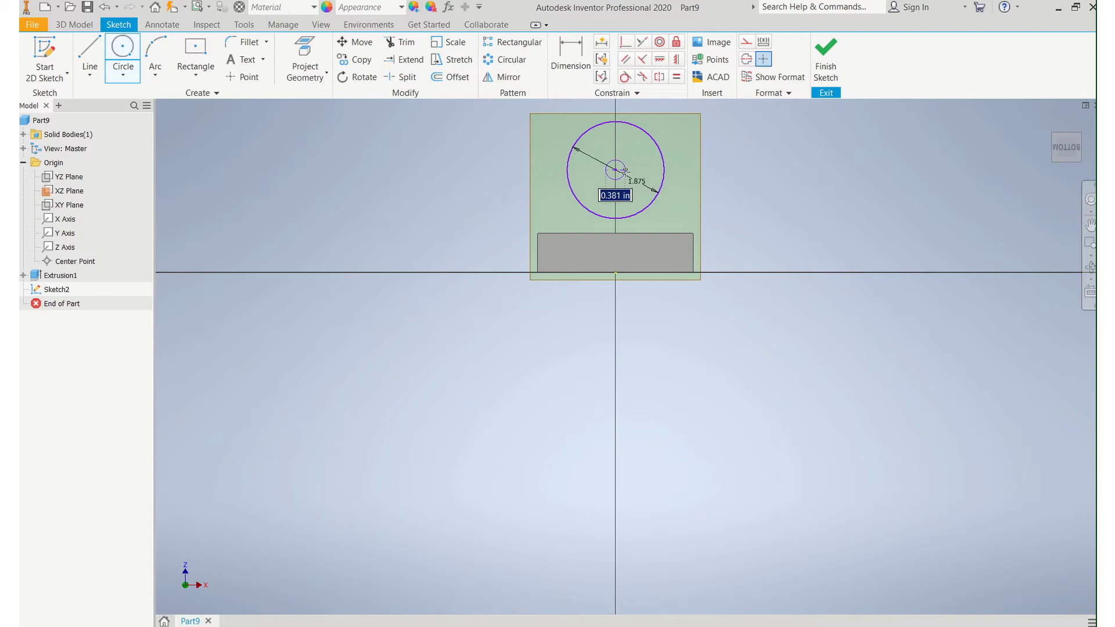
pyautogui.write('.75')
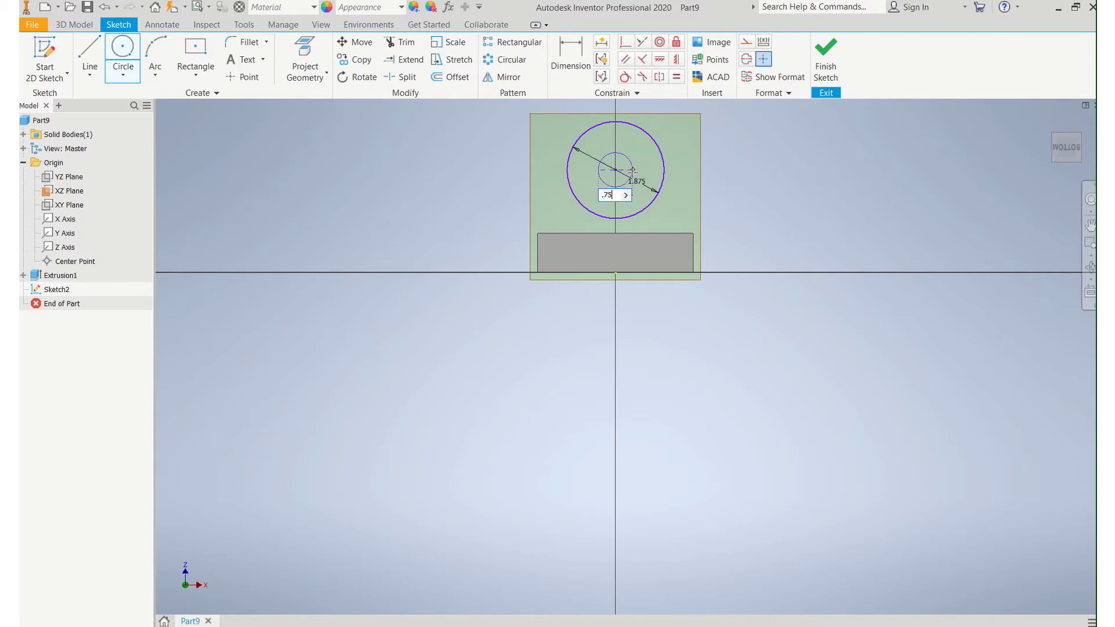
pyautogui.press('Return')
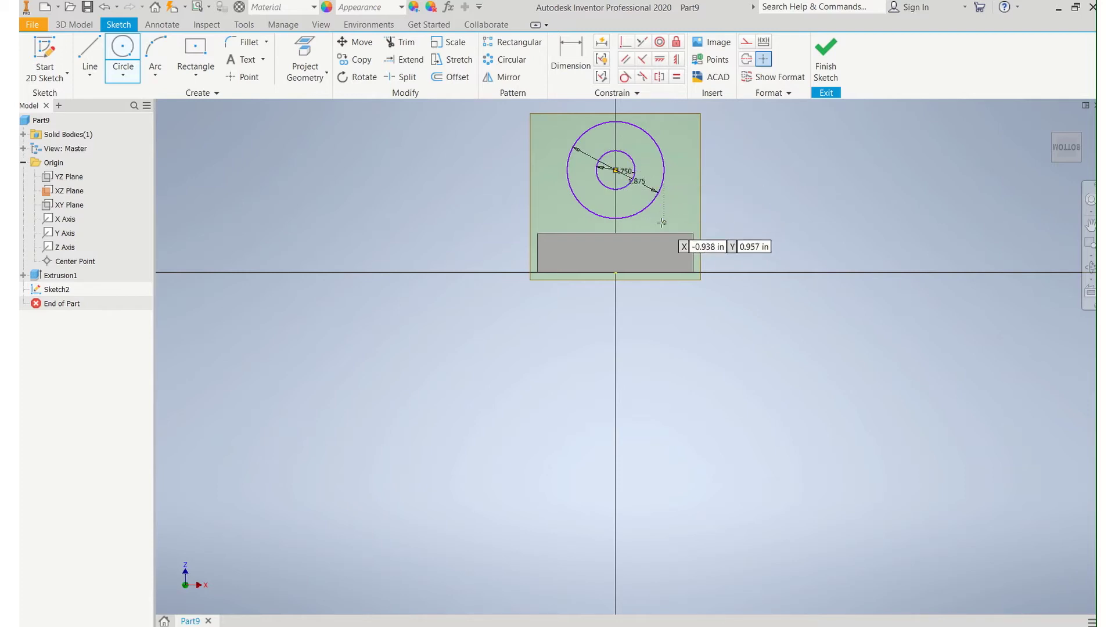
pyautogui.moveTo(660, 219); pyautogui.dragTo(569, 374, button='middle')
pyautogui.scroll(-2, 615, 426)
pyautogui.scroll(3, 611, 402)
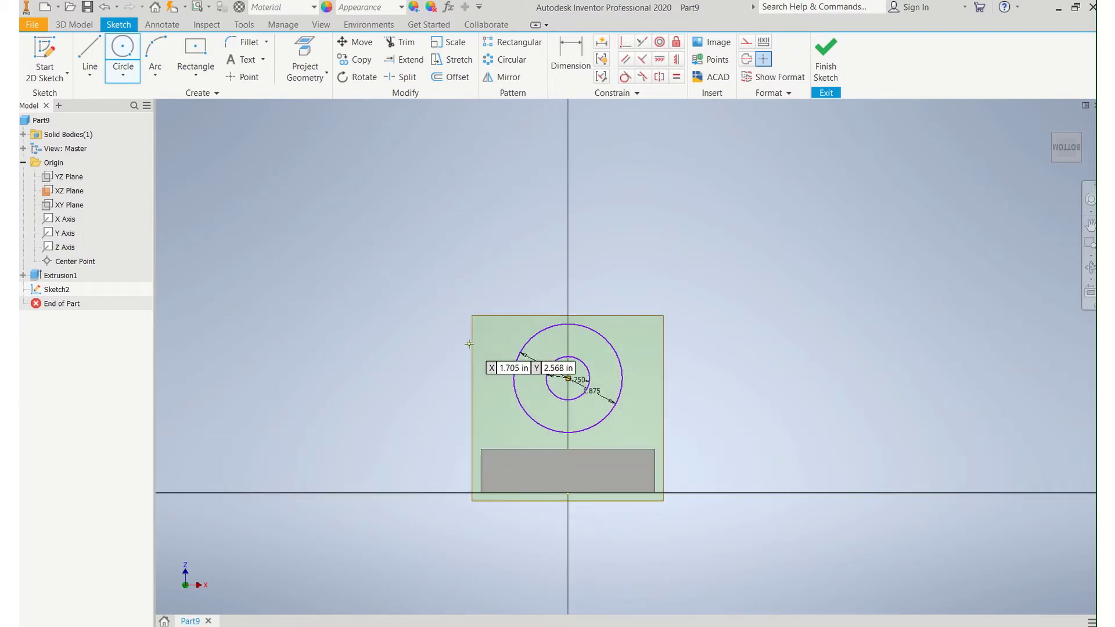
# Step: Finish Sketch2 and extrude the ring between the circles 0.875 in, symmetric about the XZ plane
pyautogui.click(817, 53)
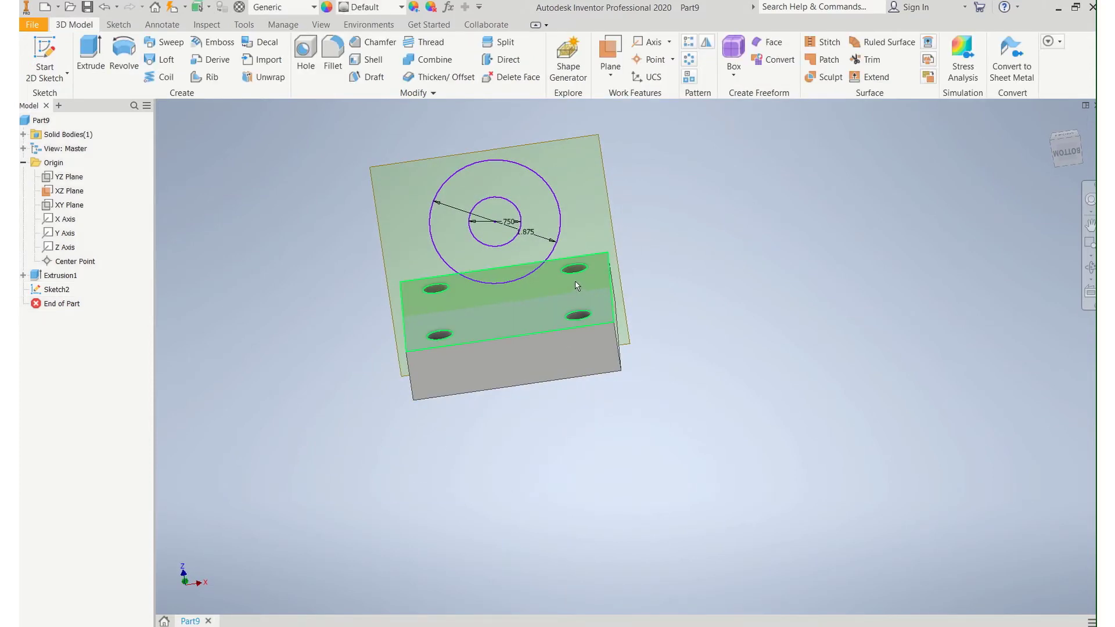
pyautogui.scroll(5, 528, 319)
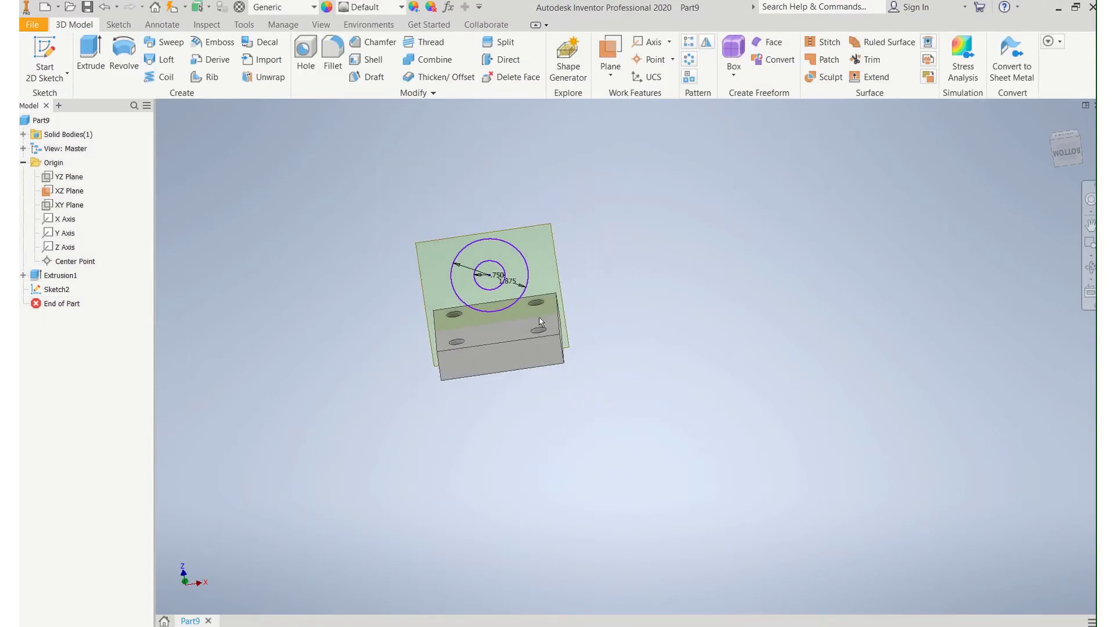
pyautogui.scroll(-6, 527, 318)
pyautogui.scroll(2, 528, 318)
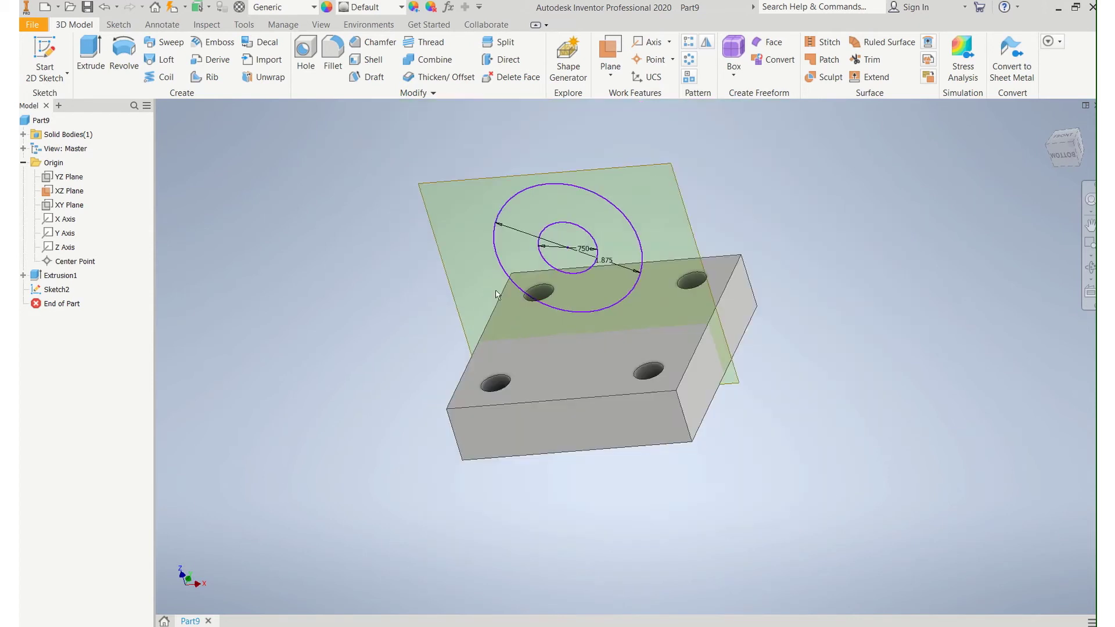
pyautogui.click(91, 52)
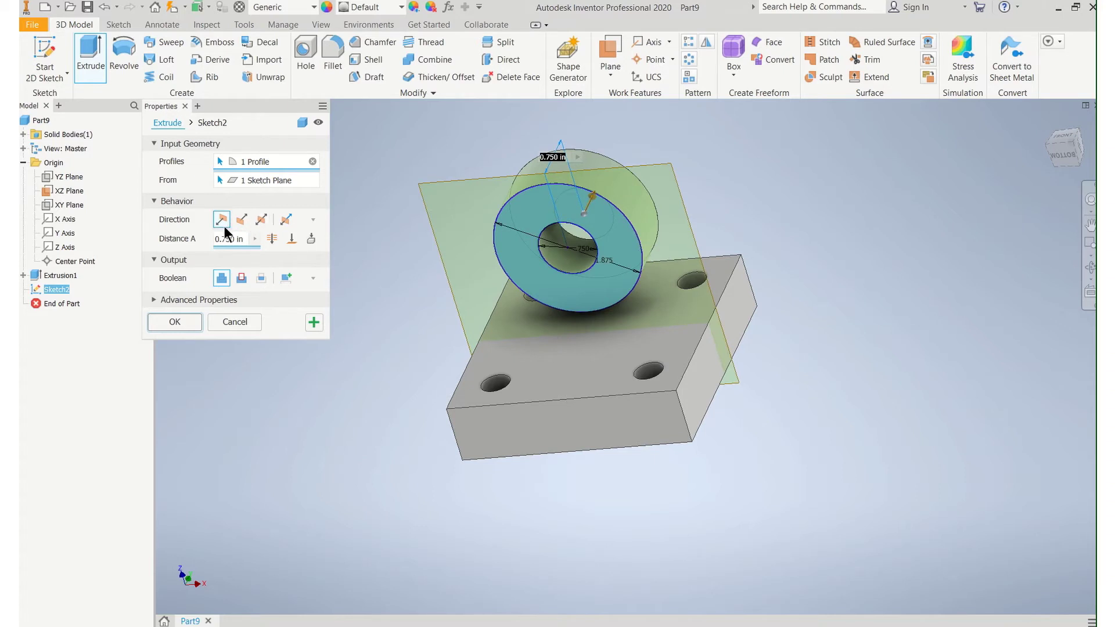
pyautogui.keyDown('shift'); pyautogui.moveTo(672, 278); pyautogui.dragTo(586, 273, button='middle'); pyautogui.keyUp('shift')
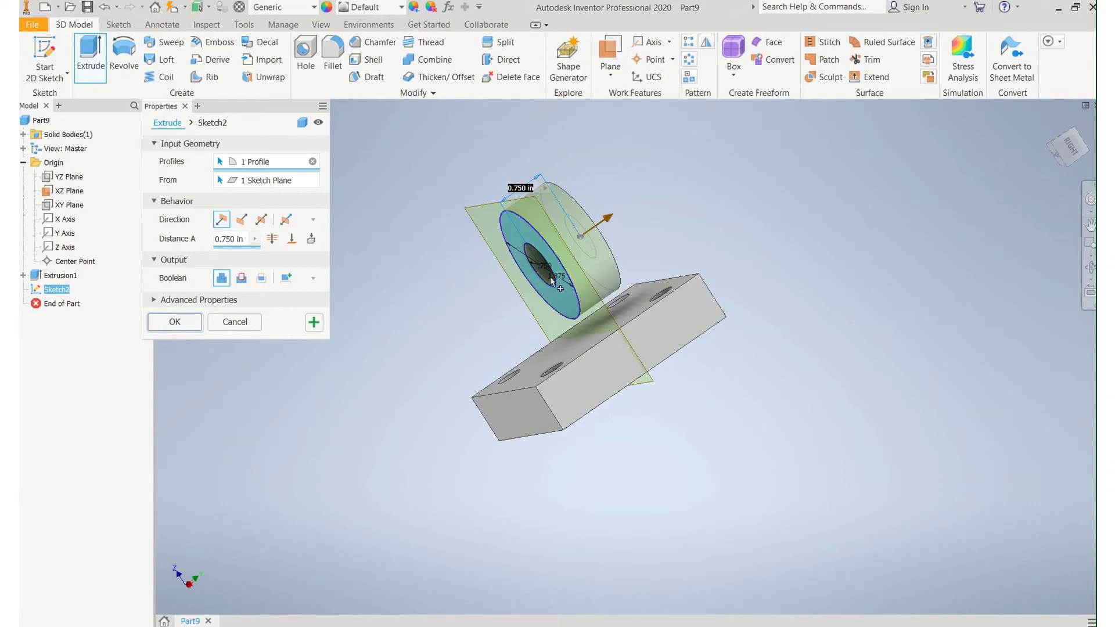
pyautogui.click(260, 219)
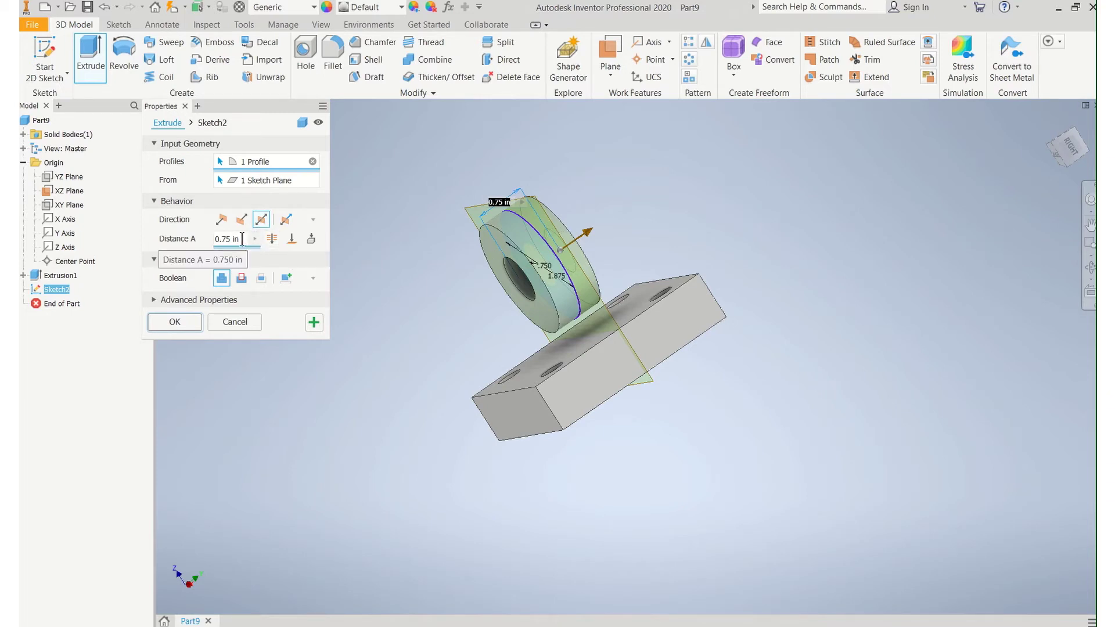
pyautogui.click(220, 241)
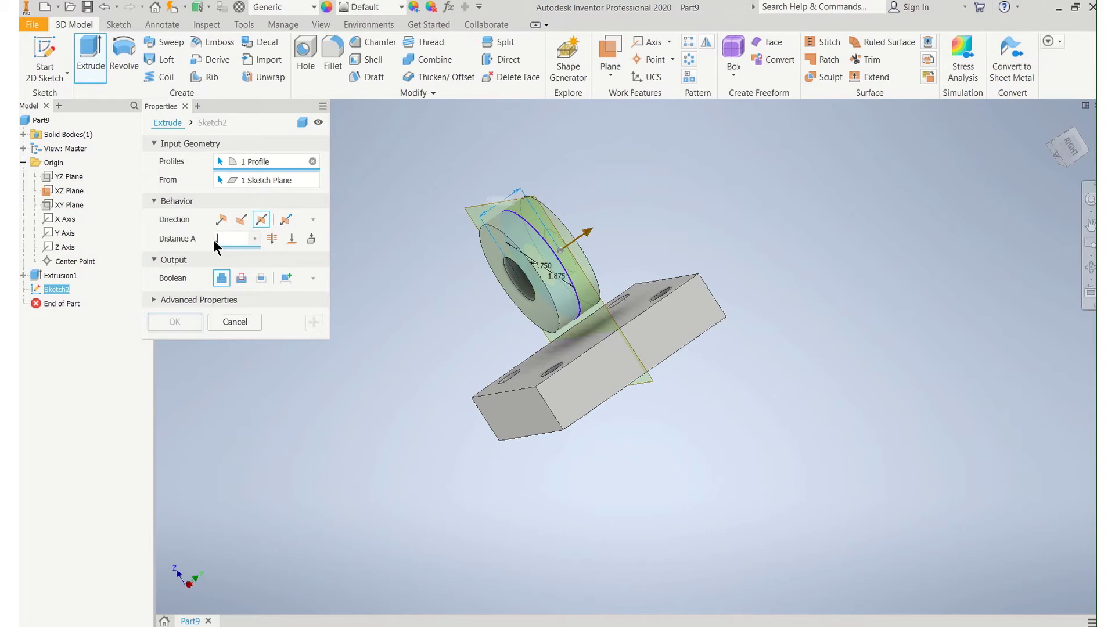
pyautogui.write('.875')
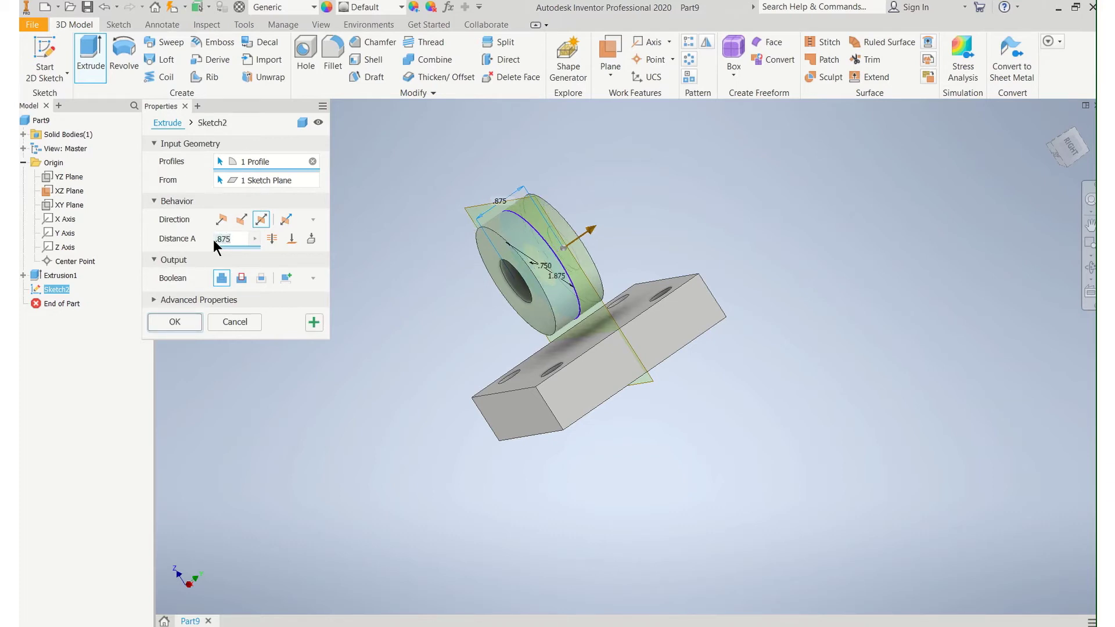
pyautogui.click(187, 321)
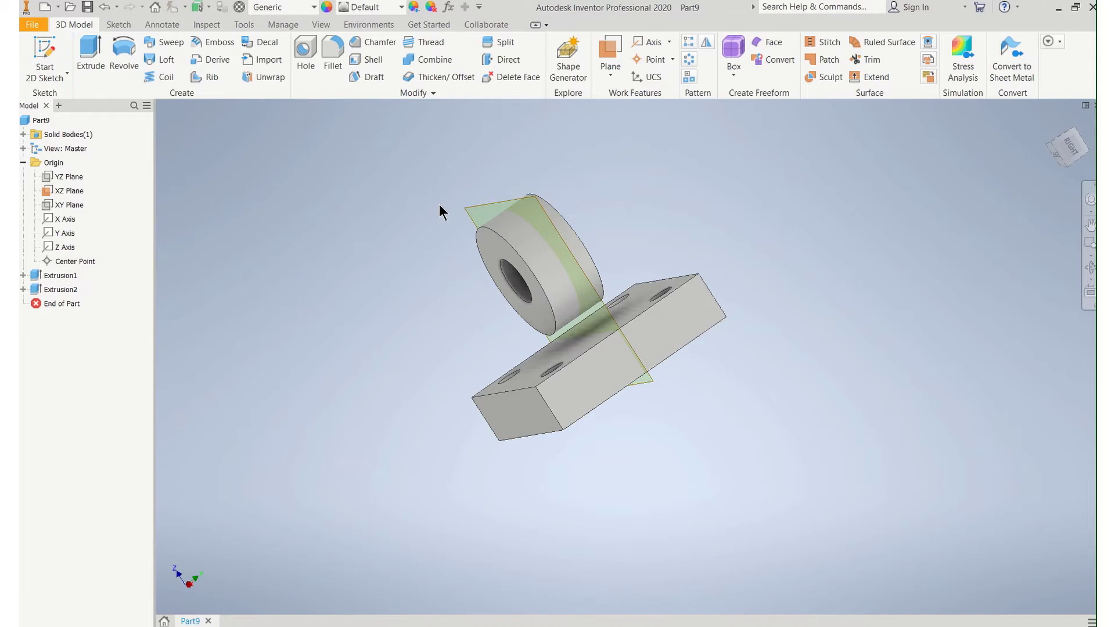
pyautogui.keyDown('shift'); pyautogui.moveTo(439, 204); pyautogui.dragTo(477, 193, button='middle'); pyautogui.keyUp('shift')
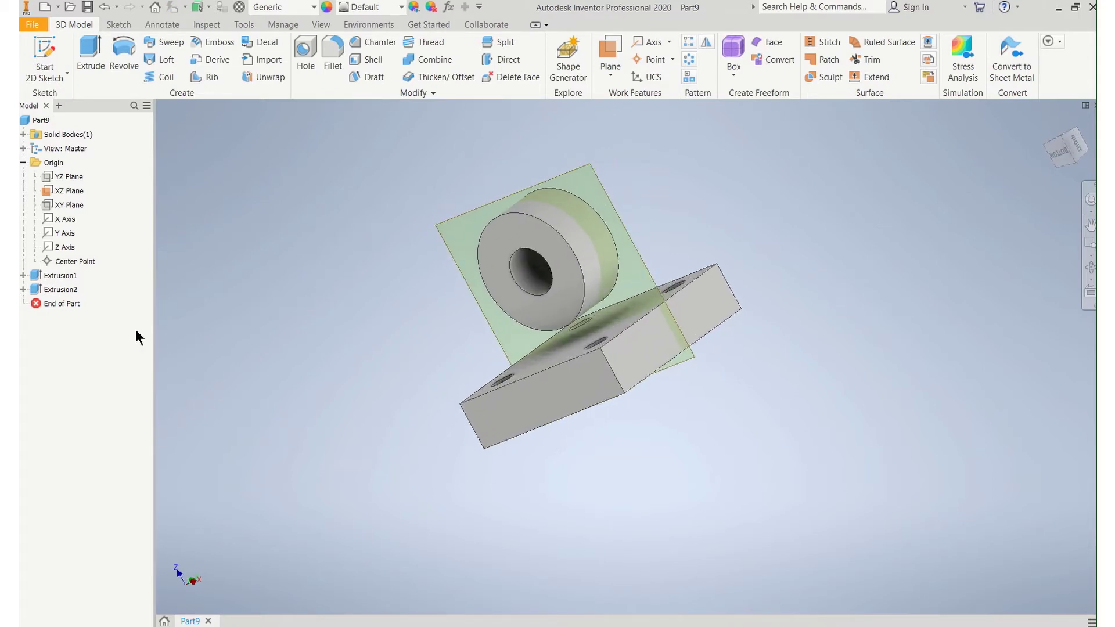
# Step: Edit Sketch2 and dimension the boss circle centre 2 in above the plate's bottom edge
pyautogui.click(23, 289)
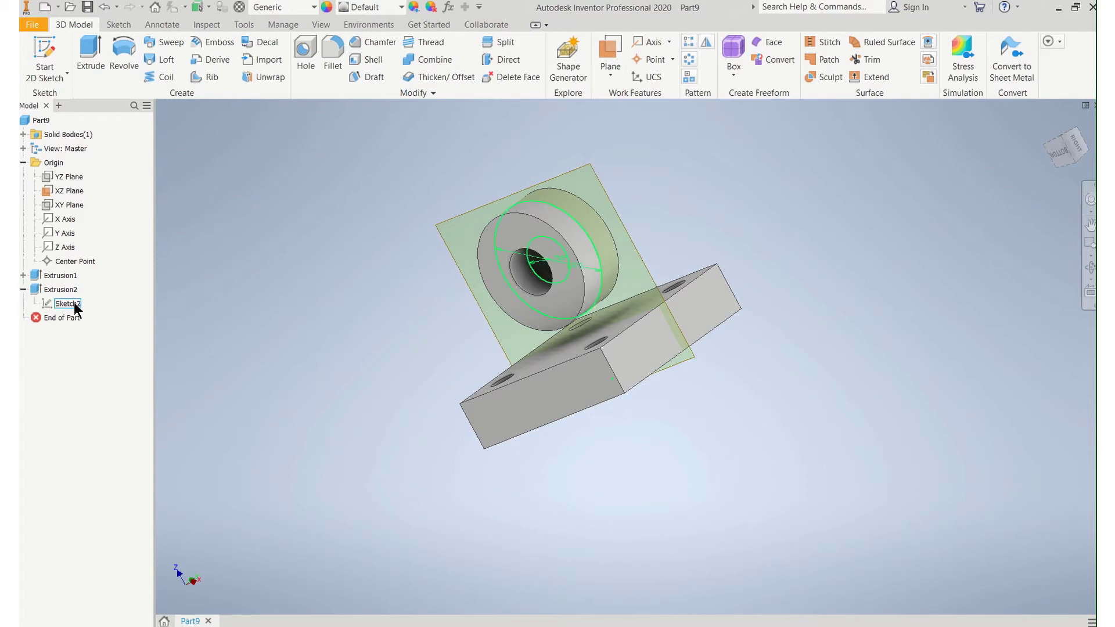
pyautogui.rightClick(68, 304)
pyautogui.click(95, 338)
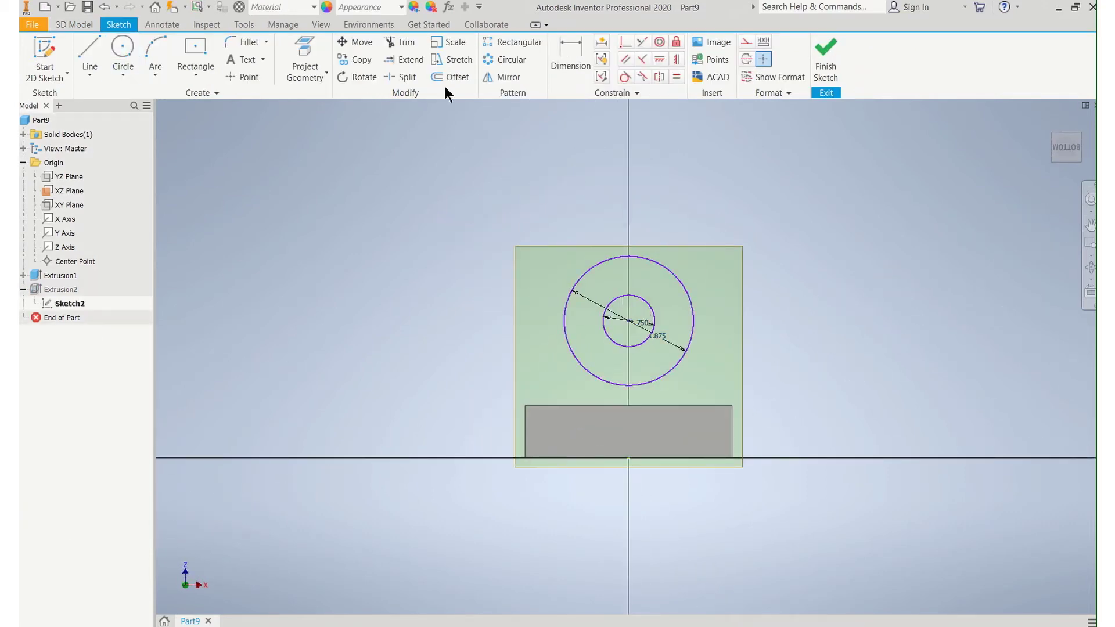
pyautogui.click(732, 458)
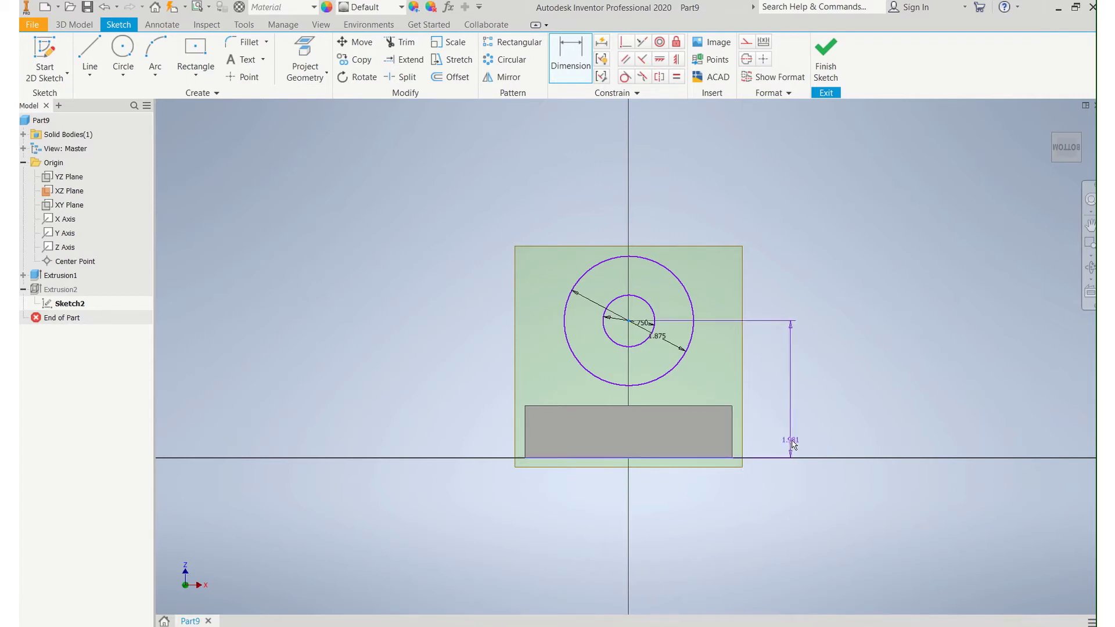
pyautogui.click(812, 403)
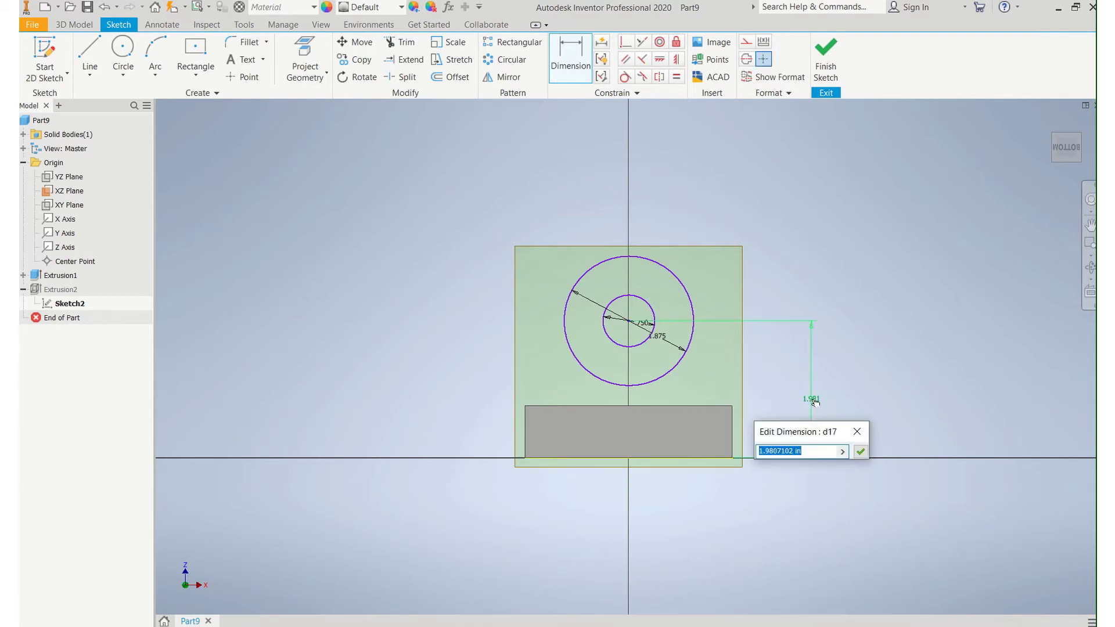
pyautogui.write('2')
pyautogui.press('Return')
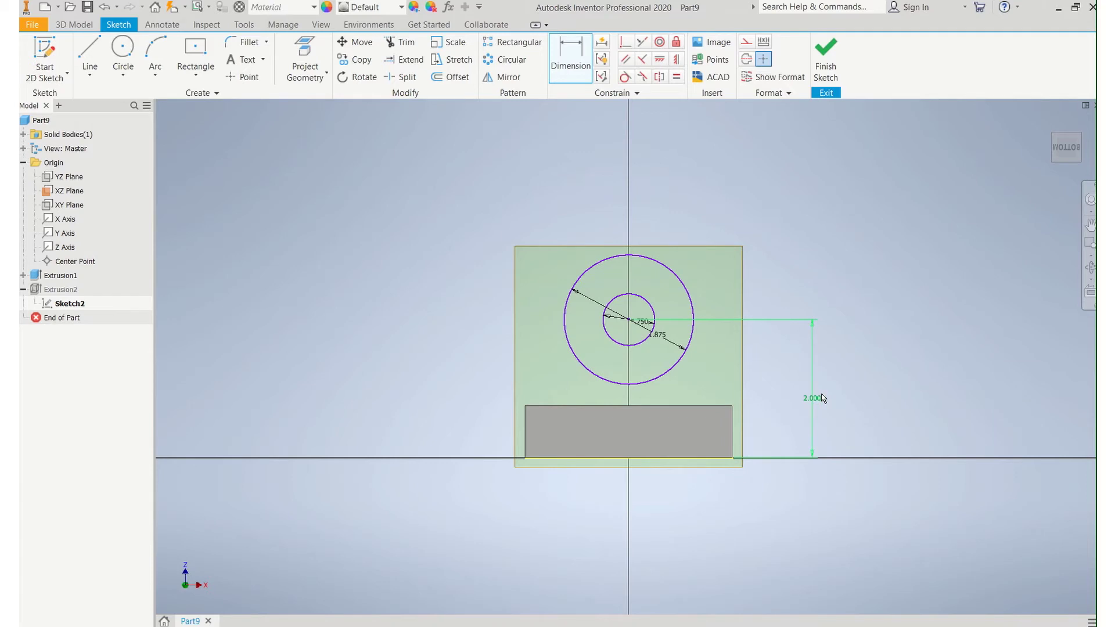
pyautogui.click(826, 59)
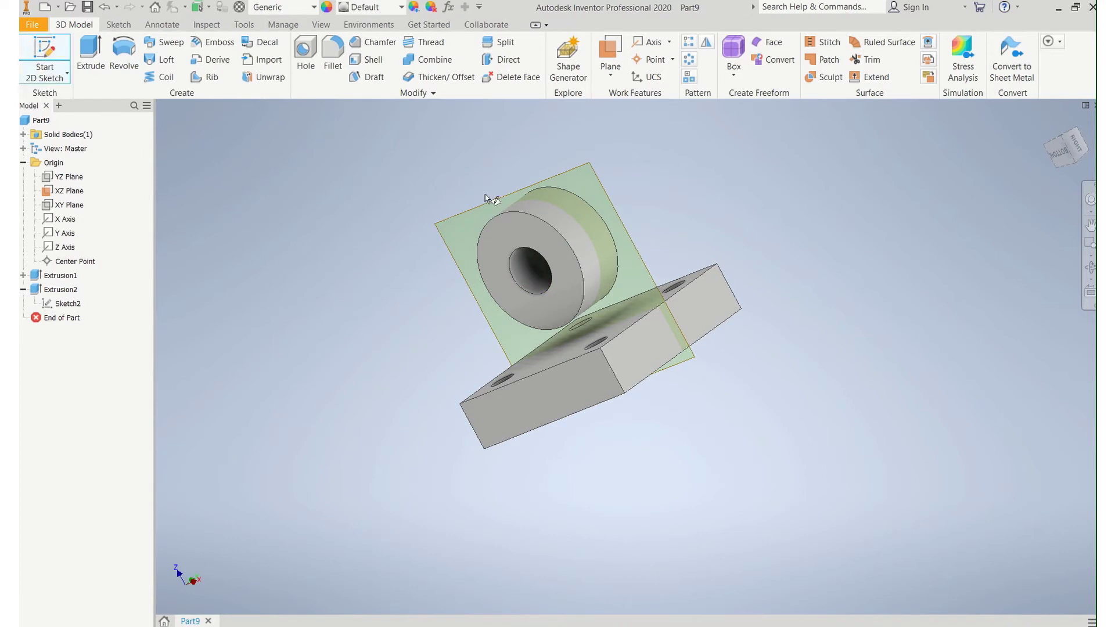
# Step: Start a sketch on the XZ plane and draw a vertical line from the ring's left side to the rectangle top
pyautogui.click(591, 173)
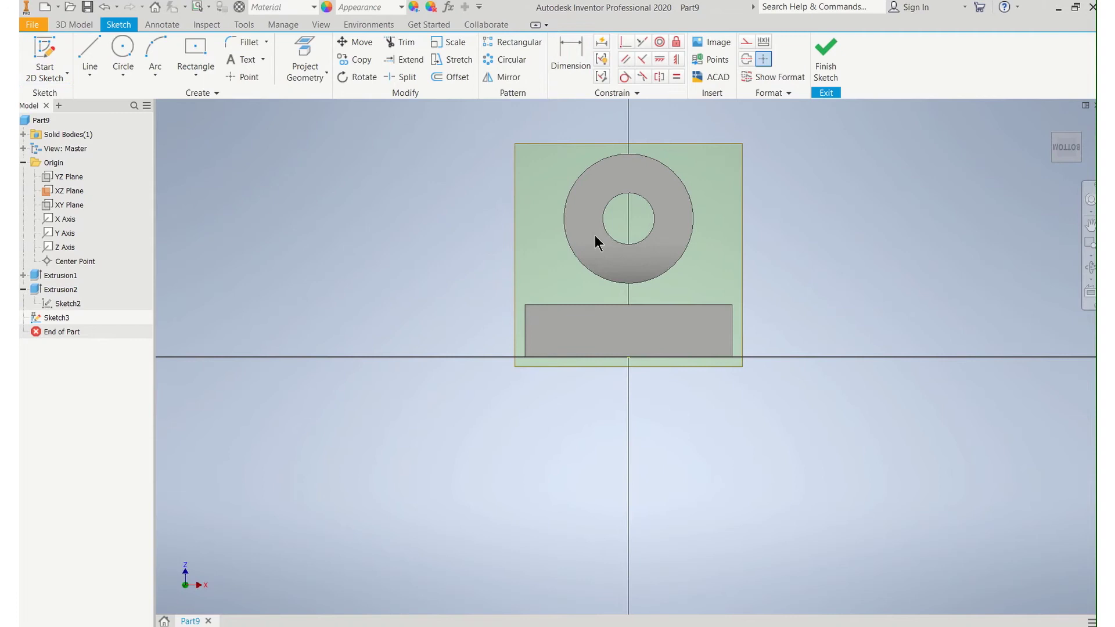
pyautogui.moveTo(595, 235); pyautogui.dragTo(511, 316, button='middle')
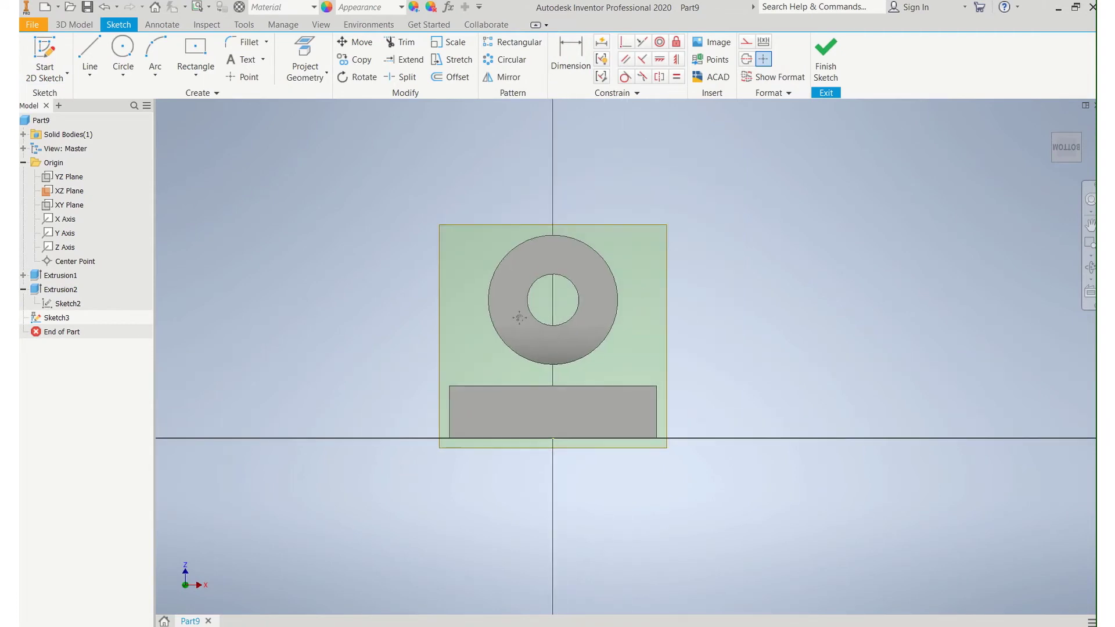
pyautogui.scroll(-3, 517, 318)
pyautogui.scroll(3, 561, 227)
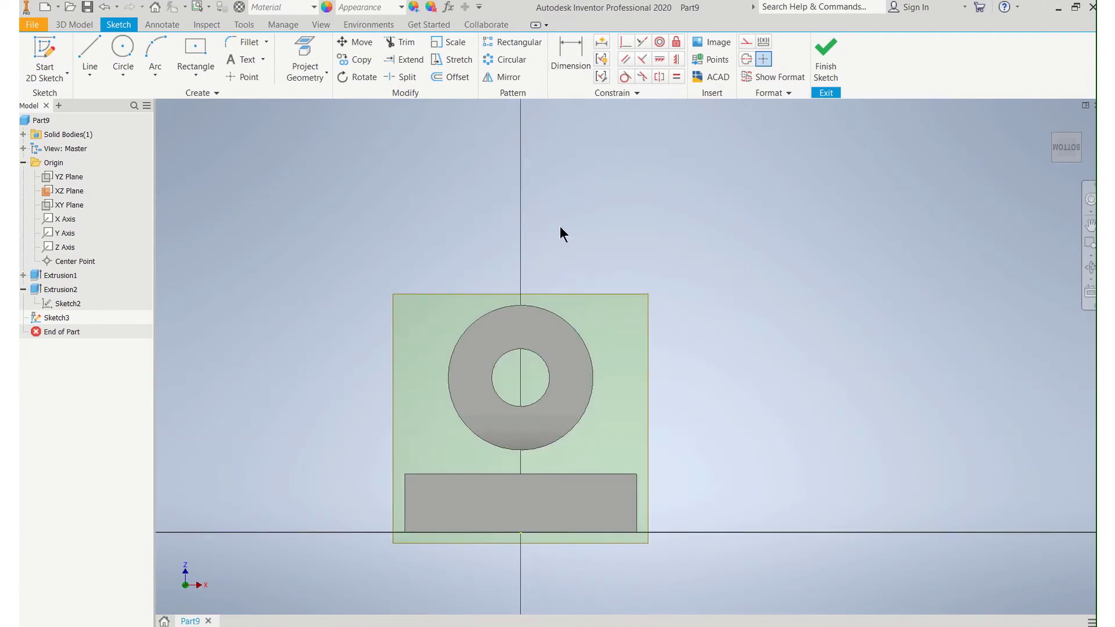
pyautogui.click(80, 56)
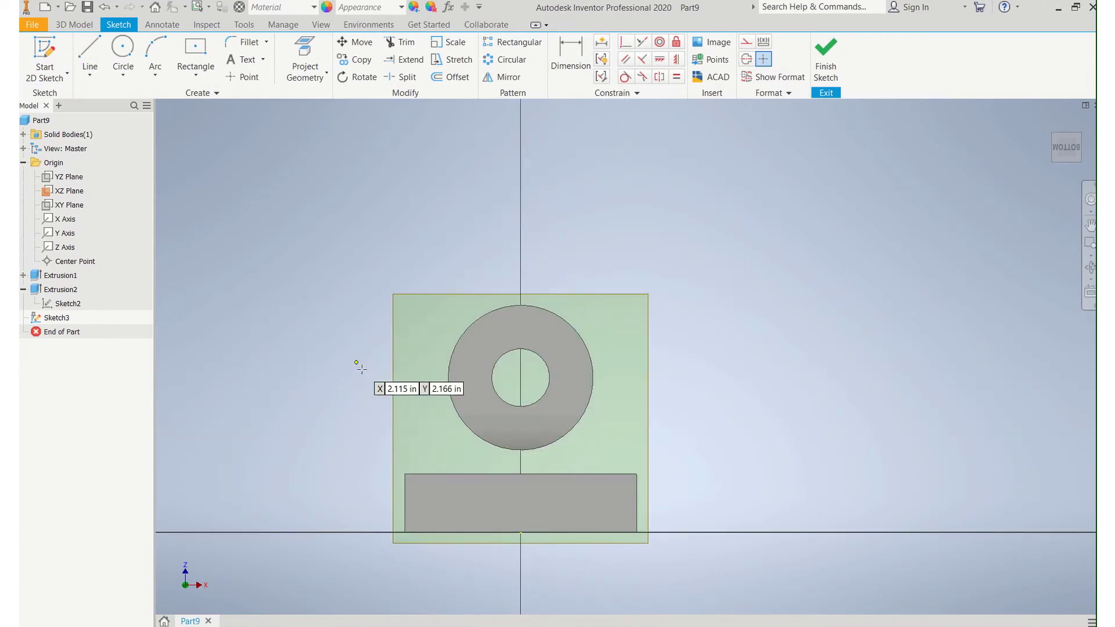
pyautogui.click(448, 377)
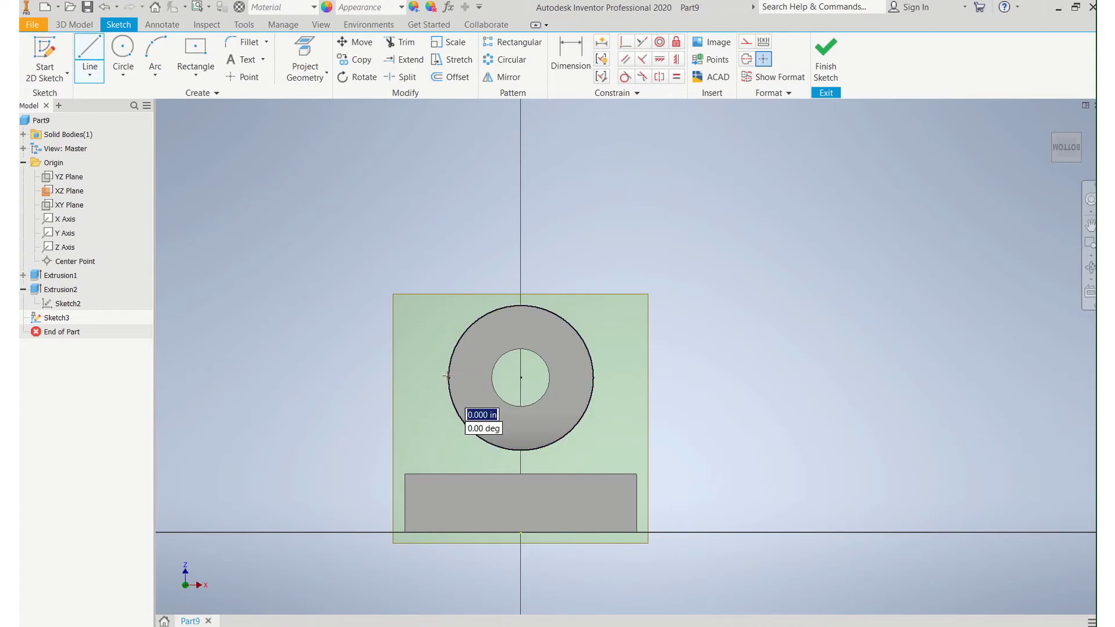
pyautogui.click(450, 474)
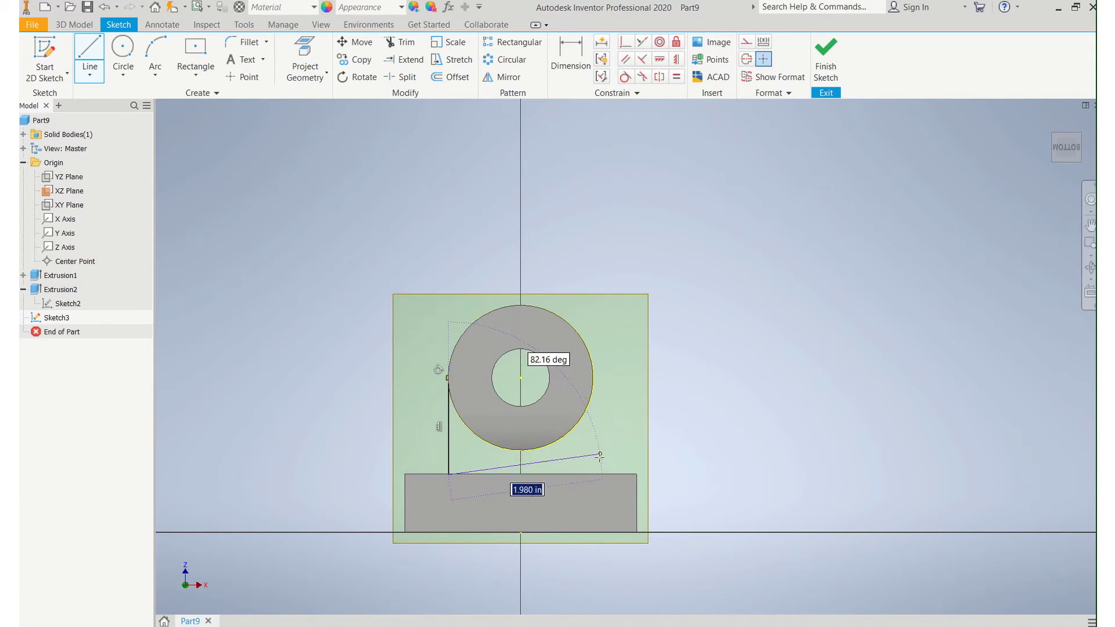
pyautogui.press('Escape')
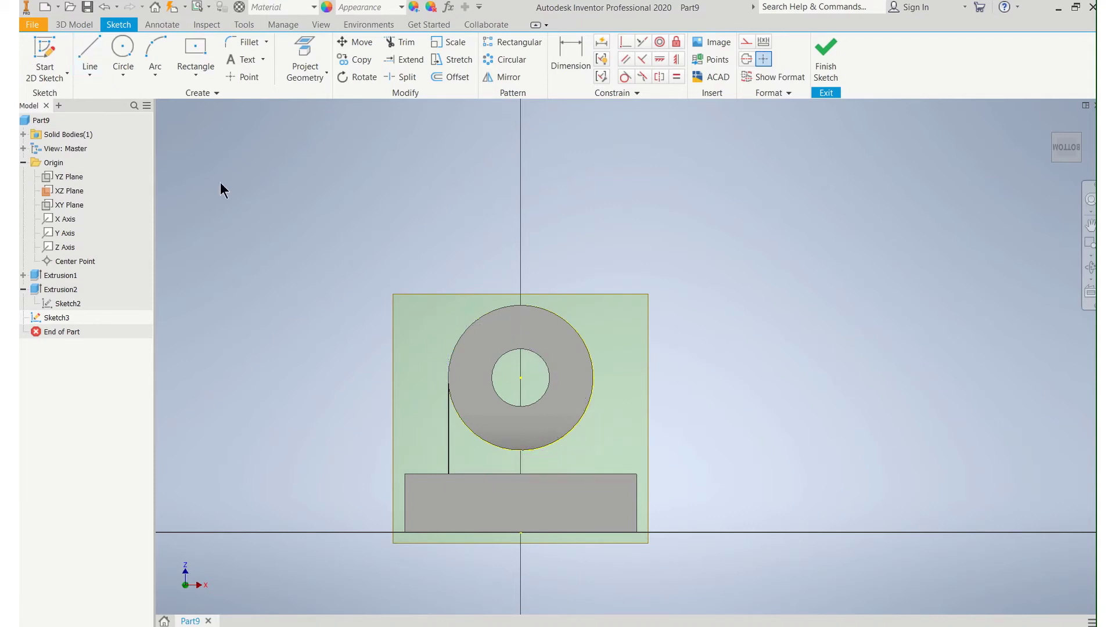
# Step: Draw the right vertical line down to the base block and join both feet along its top edge
pyautogui.click(97, 56)
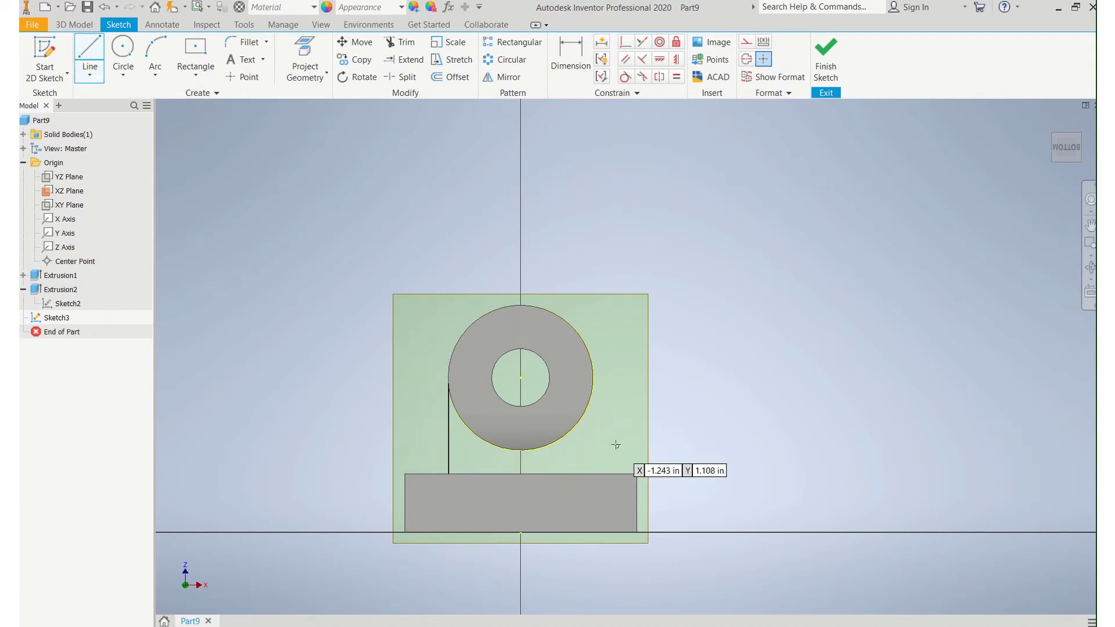
pyautogui.click(594, 378)
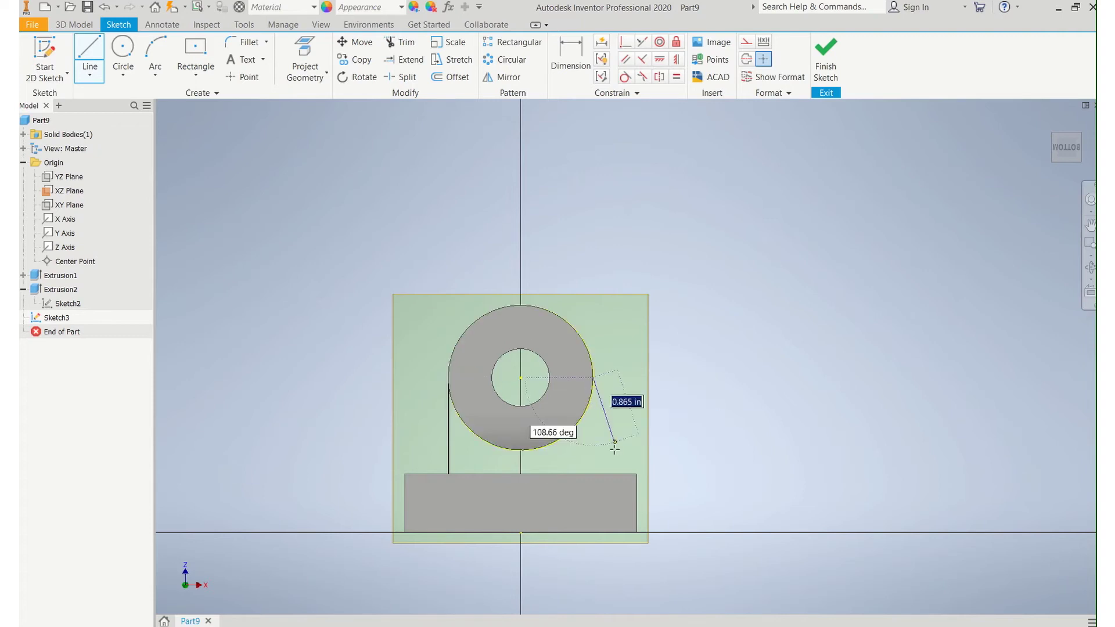
pyautogui.click(594, 476)
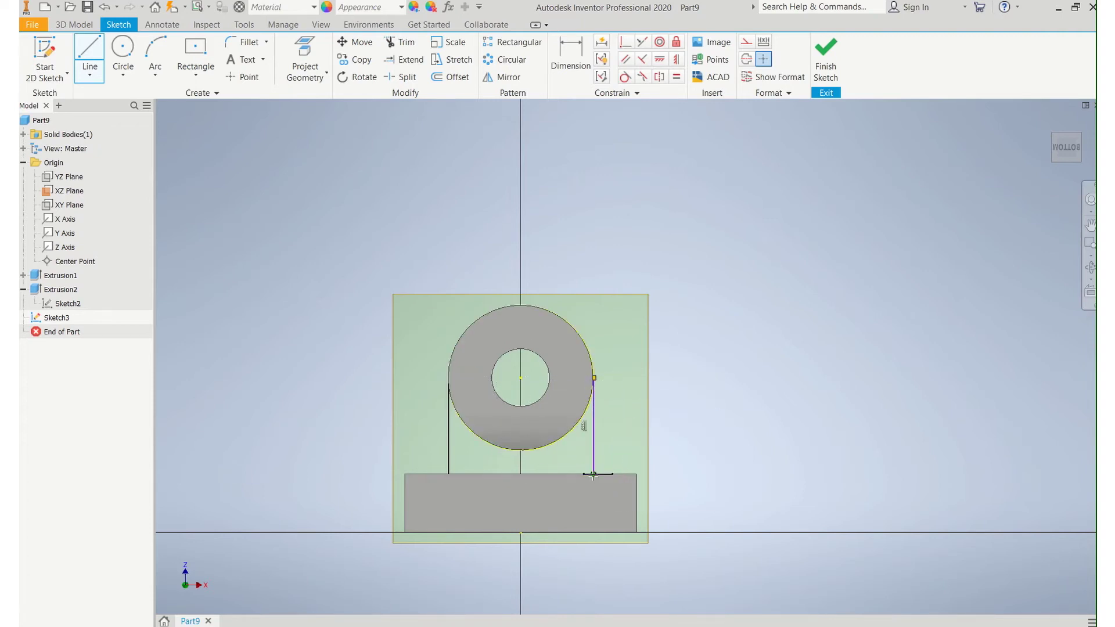
pyautogui.press('Escape')
pyautogui.click(87, 49)
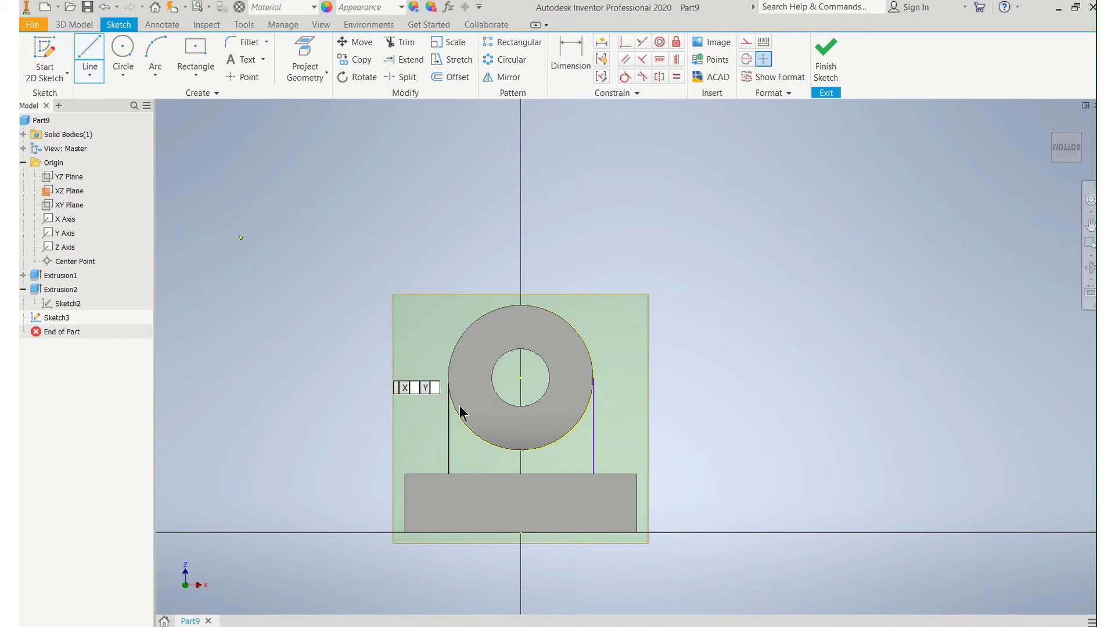
pyautogui.click(593, 475)
pyautogui.doubleClick(449, 475)
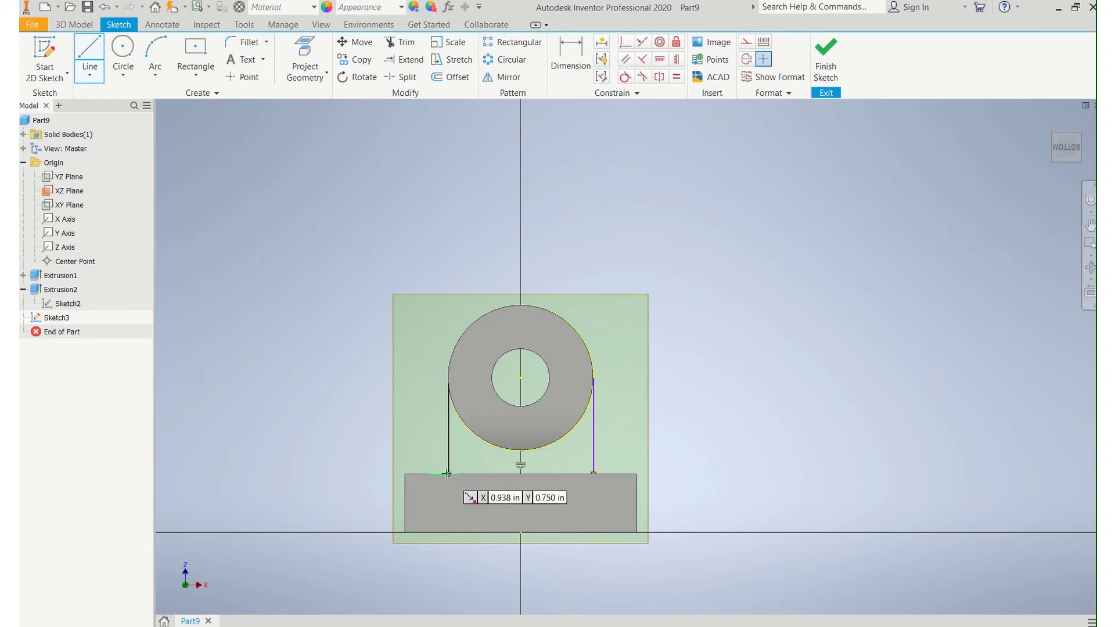
pyautogui.press('Escape')
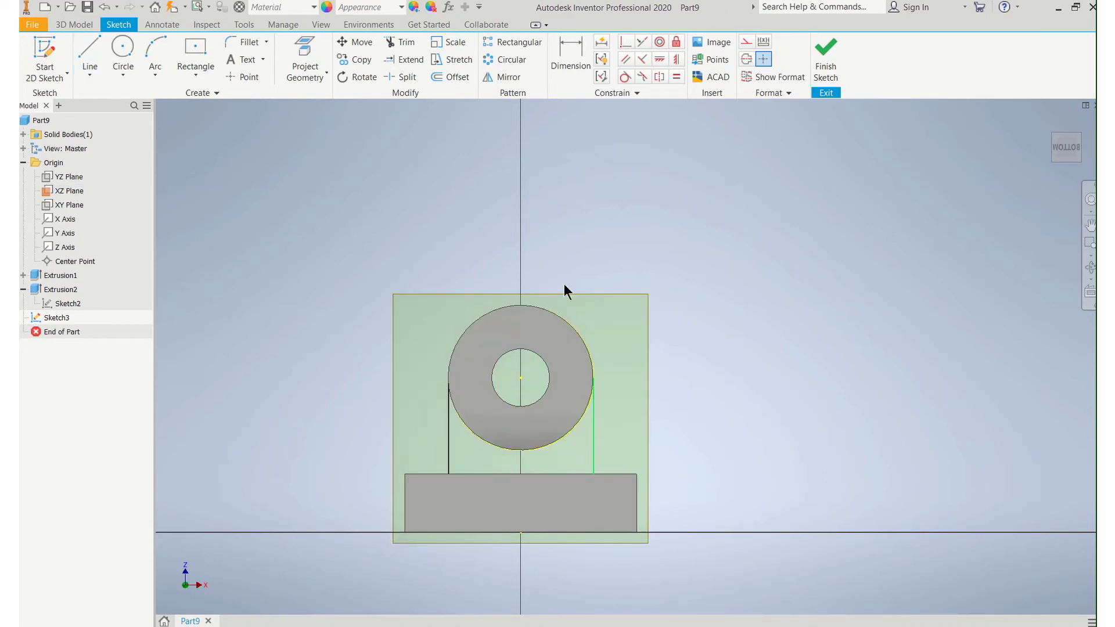
# Step: Dimension the two vertical rib lines 1.875 in apart, placing the dimension above the sketch
pyautogui.click(566, 47)
pyautogui.click(593, 423)
pyautogui.click(450, 440)
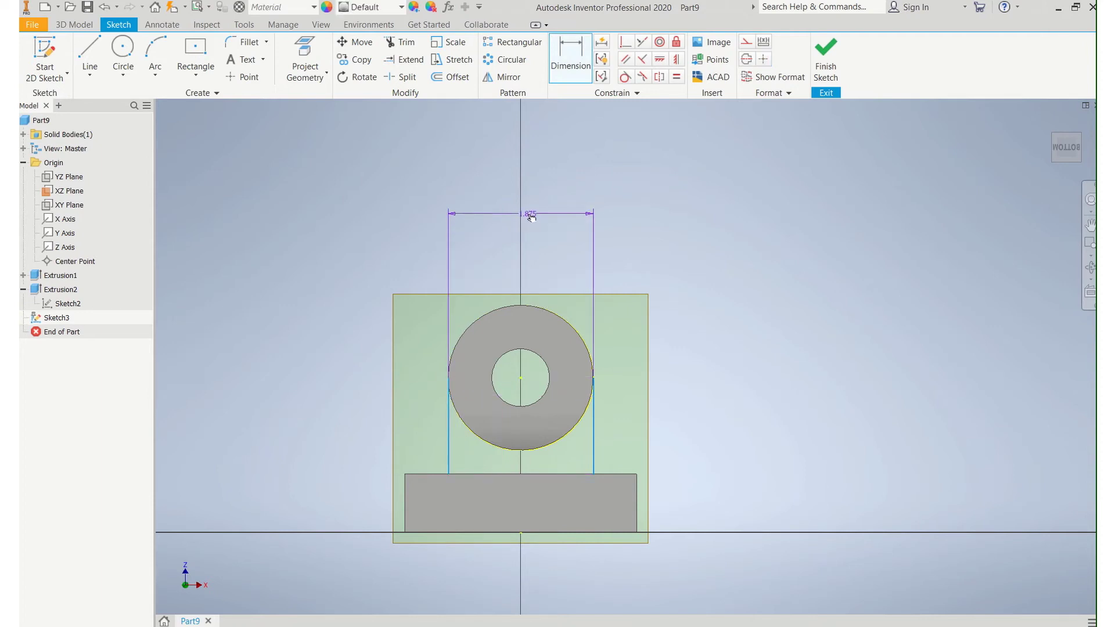
pyautogui.click(530, 215)
pyautogui.click(577, 266)
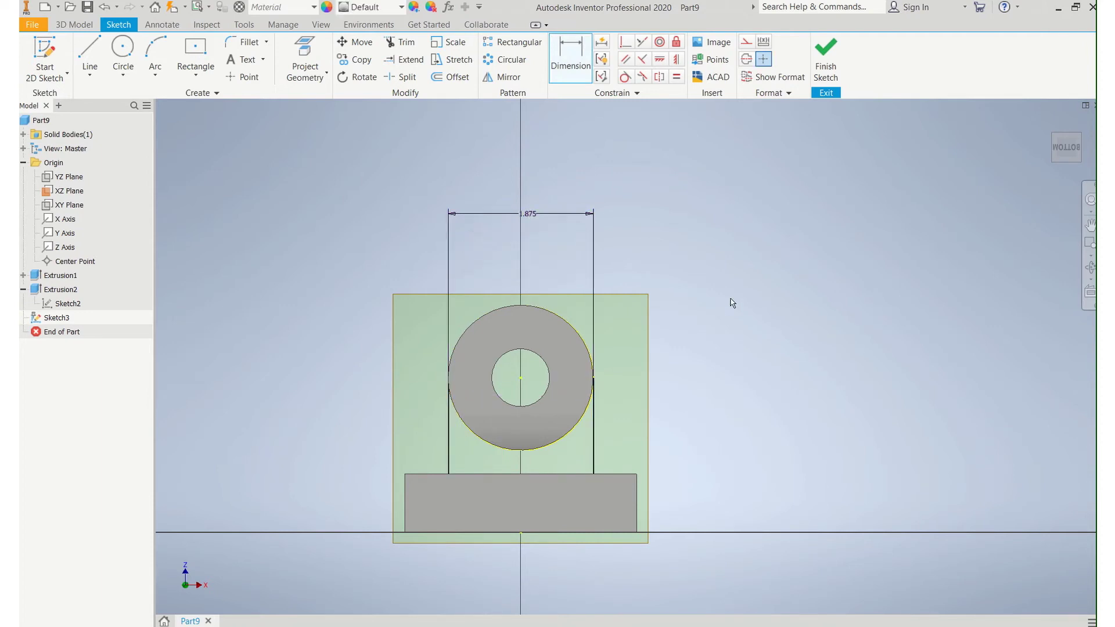
pyautogui.moveTo(723, 311)
pyautogui.keyDown('shift'); pyautogui.mouseDown(button='middle')
pyautogui.moveTo(687, 321)
pyautogui.moveTo(590, 316)
pyautogui.moveTo(687, 306)
pyautogui.moveTo(642, 323)
pyautogui.moveTo(686, 304)
pyautogui.mouseUp(button='middle'); pyautogui.keyUp('shift')
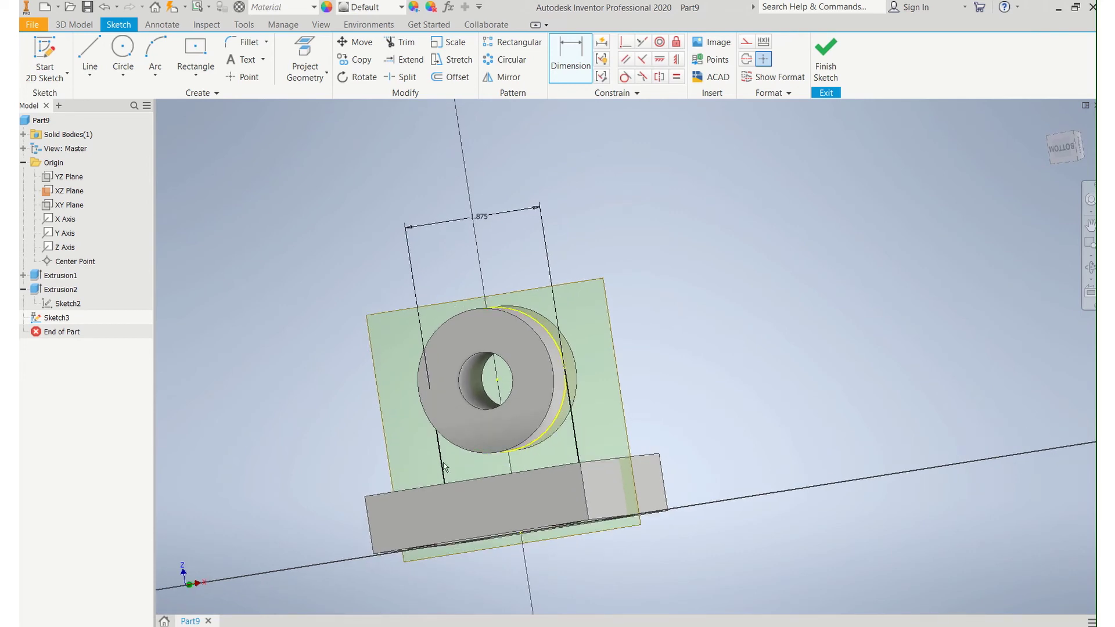
# Step: In a straight-on view, draw a circle from the boss centre to its outer edge and finish Sketch3
pyautogui.click(1067, 155)
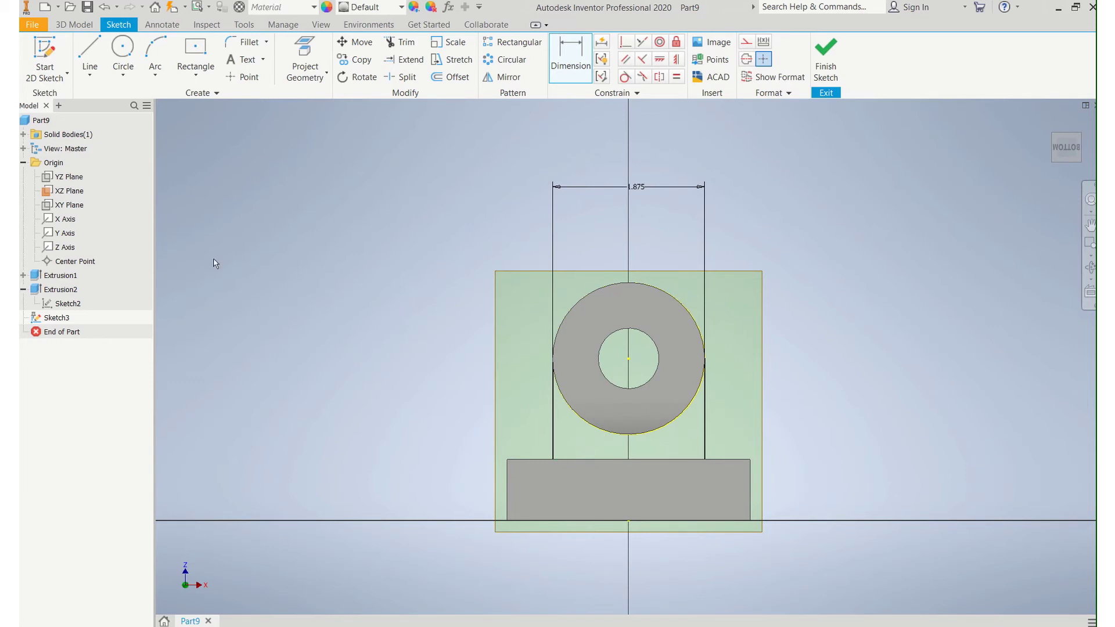
pyautogui.click(124, 49)
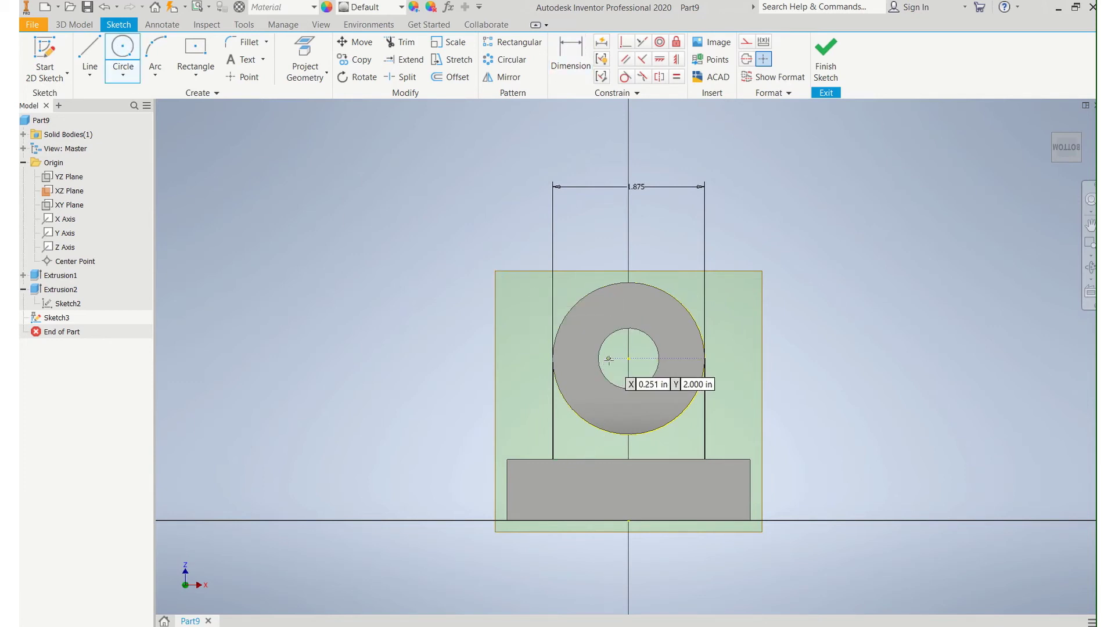
pyautogui.click(626, 359)
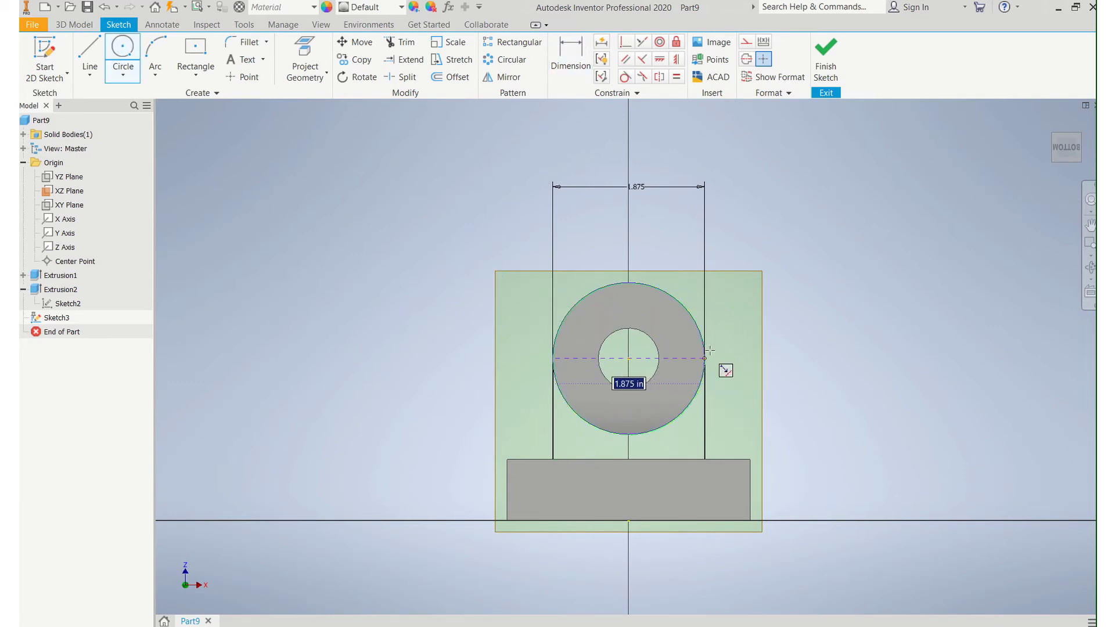
pyautogui.click(708, 351)
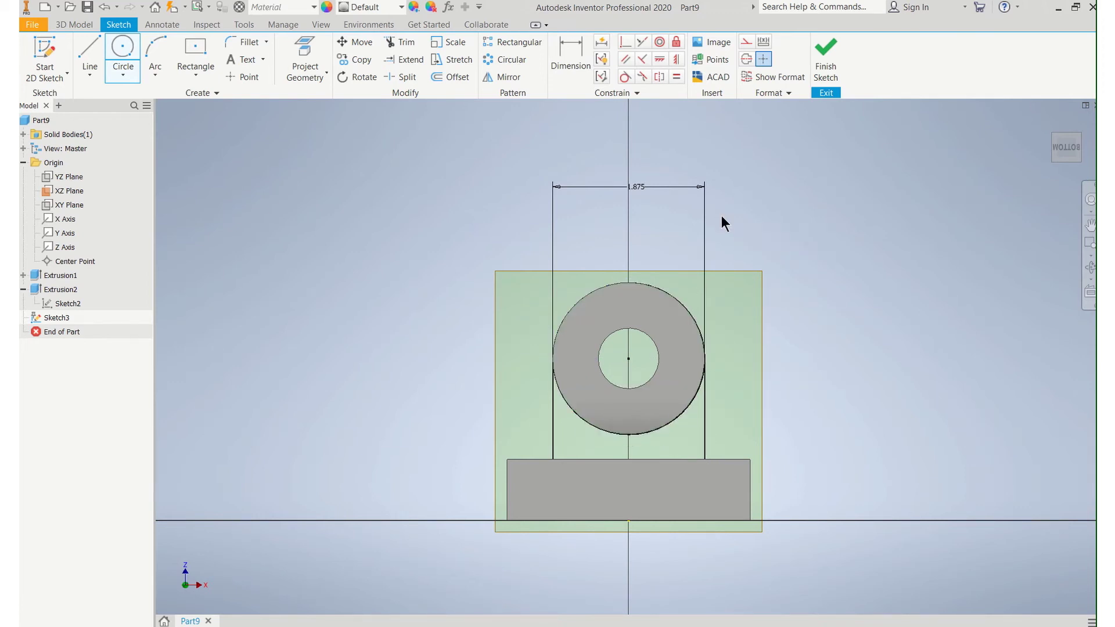
pyautogui.press('Escape')
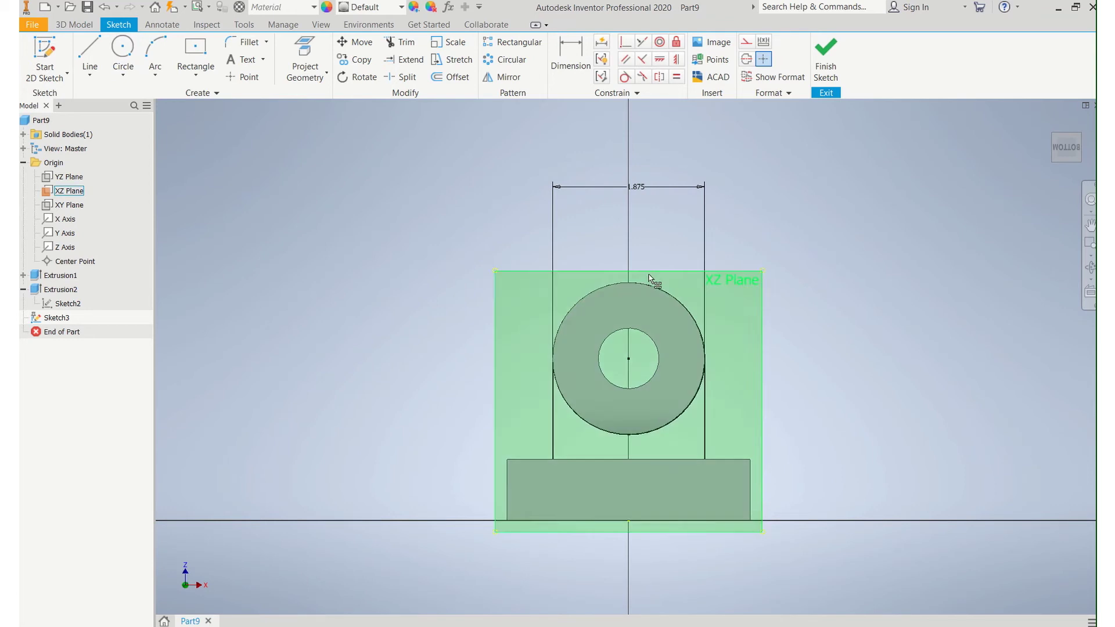
pyautogui.click(406, 46)
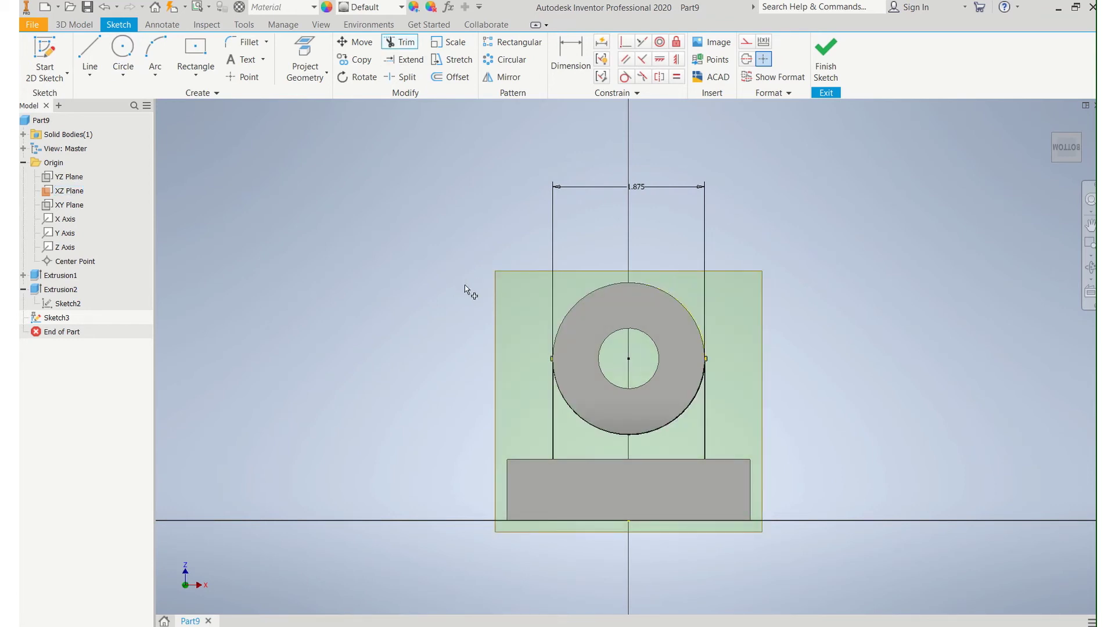
pyautogui.keyDown('shift'); pyautogui.moveTo(473, 293); pyautogui.dragTo(431, 294, button='middle'); pyautogui.keyUp('shift')
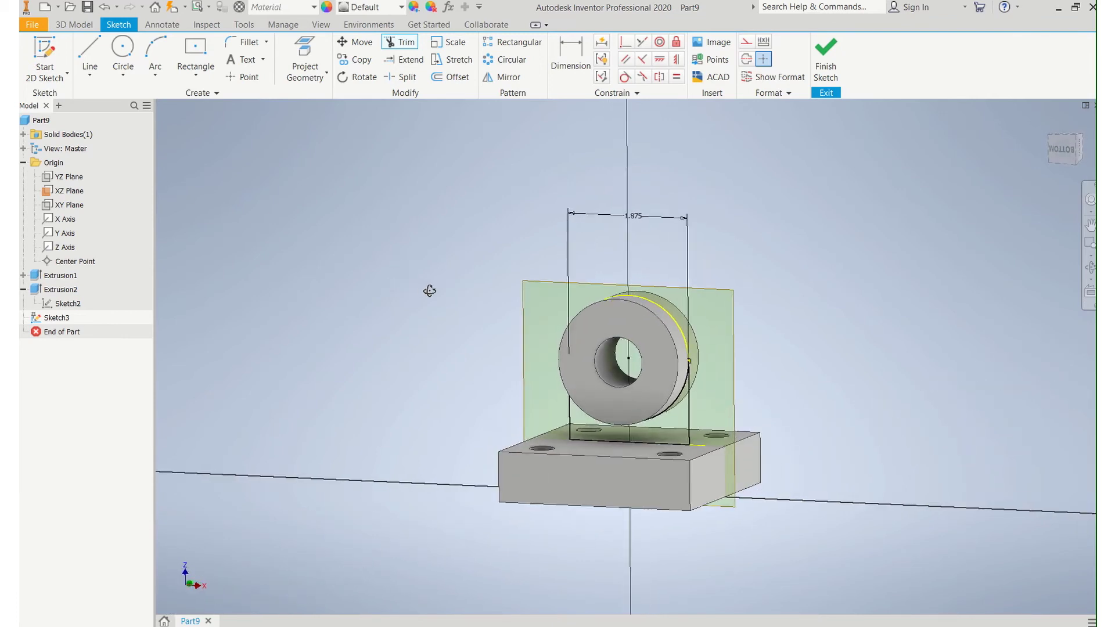
pyautogui.click(827, 63)
# Step: Extrude the rib profile symmetrically by 0.62 in to create Extrusion3
pyautogui.click(90, 52)
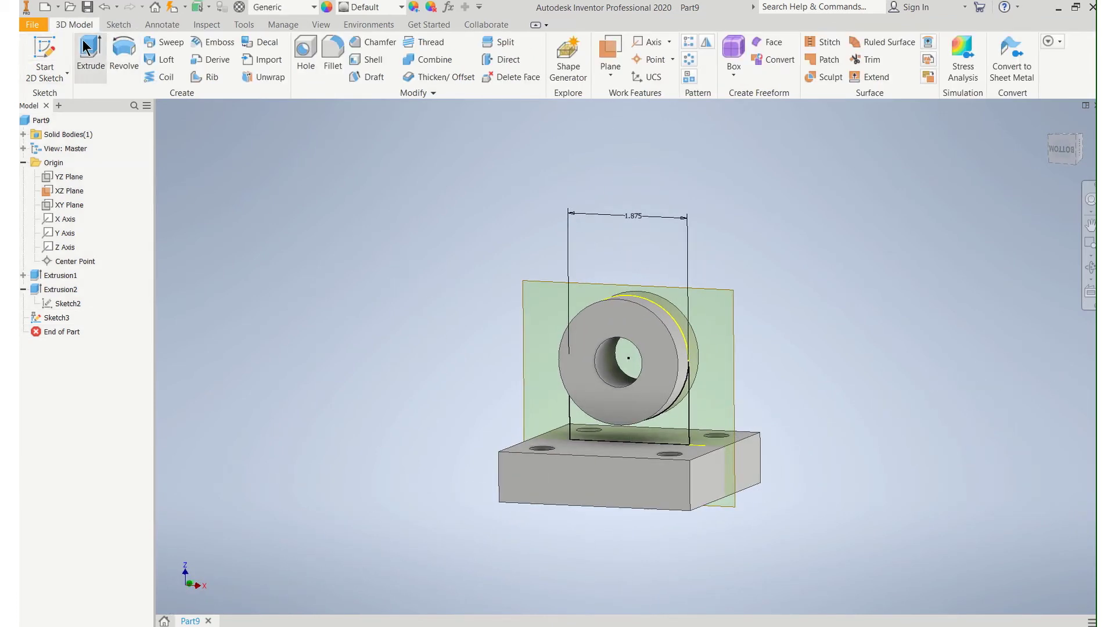
pyautogui.click(679, 440)
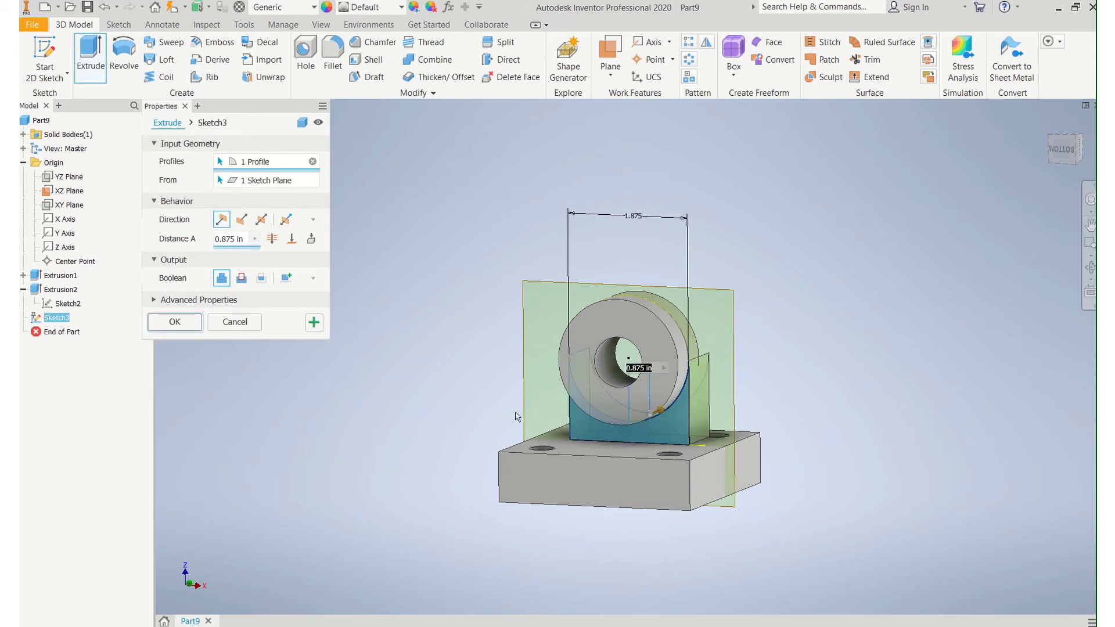
pyautogui.click(260, 220)
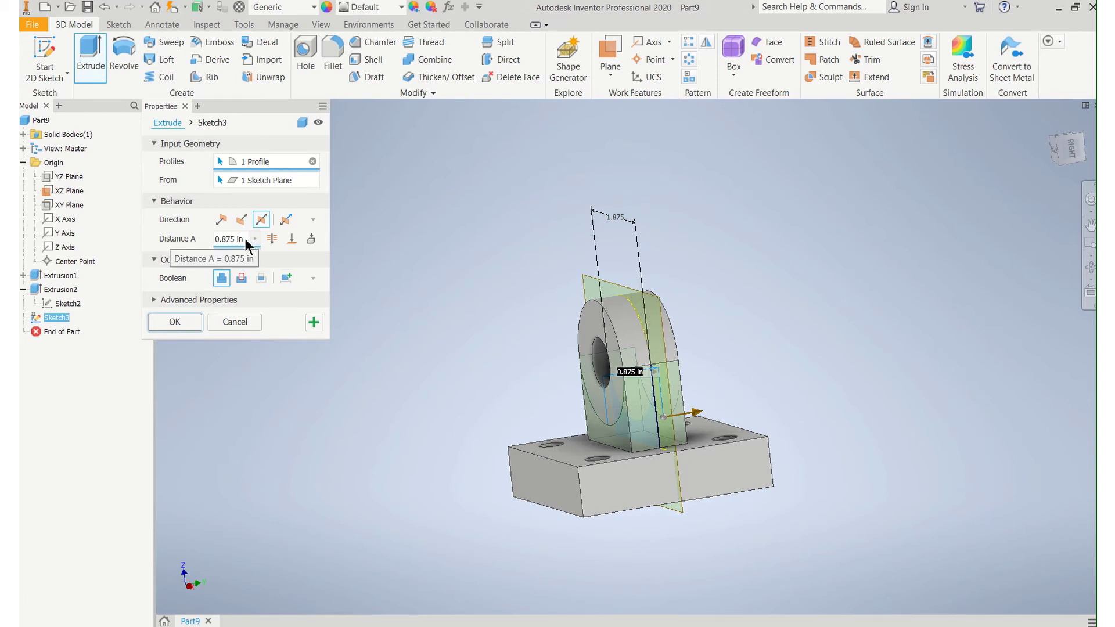
pyautogui.click(221, 240)
pyautogui.write('.6')
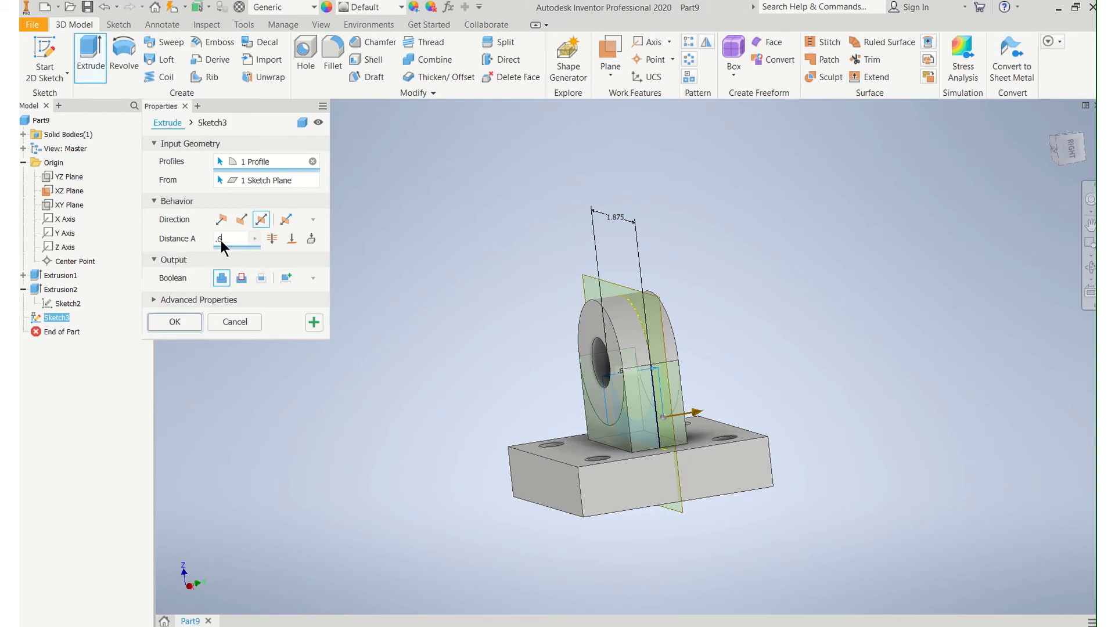
pyautogui.write('2')
pyautogui.click(175, 320)
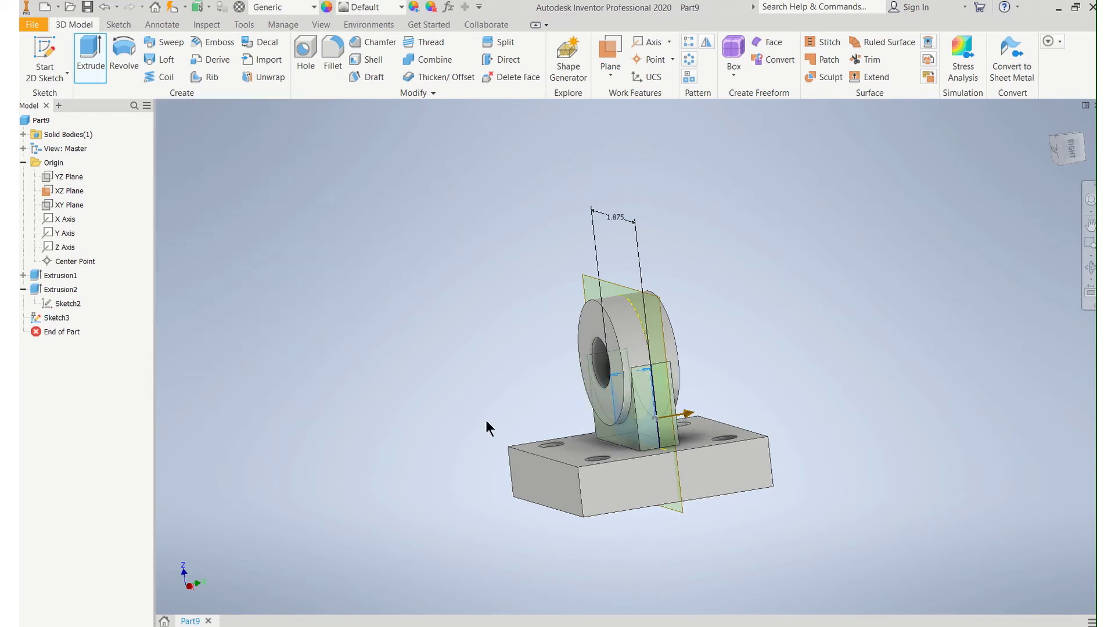
# Step: Turn off Visibility of the XZ Plane in the browser and recentre the part
pyautogui.scroll(3, 665, 436)
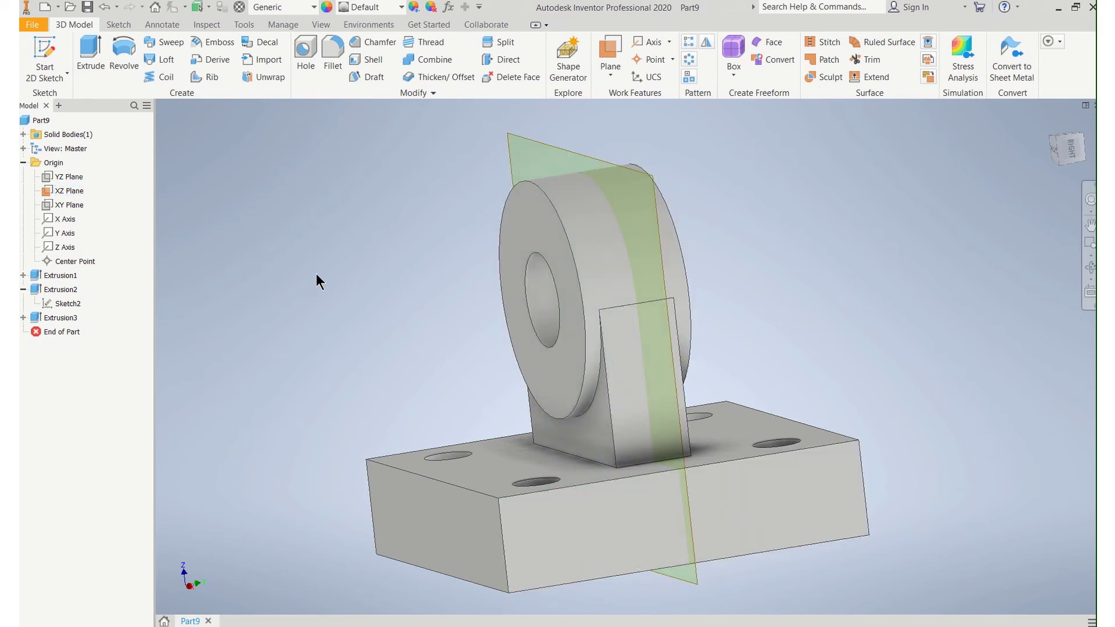
pyautogui.scroll(-2, 316, 281)
pyautogui.scroll(-3, 358, 289)
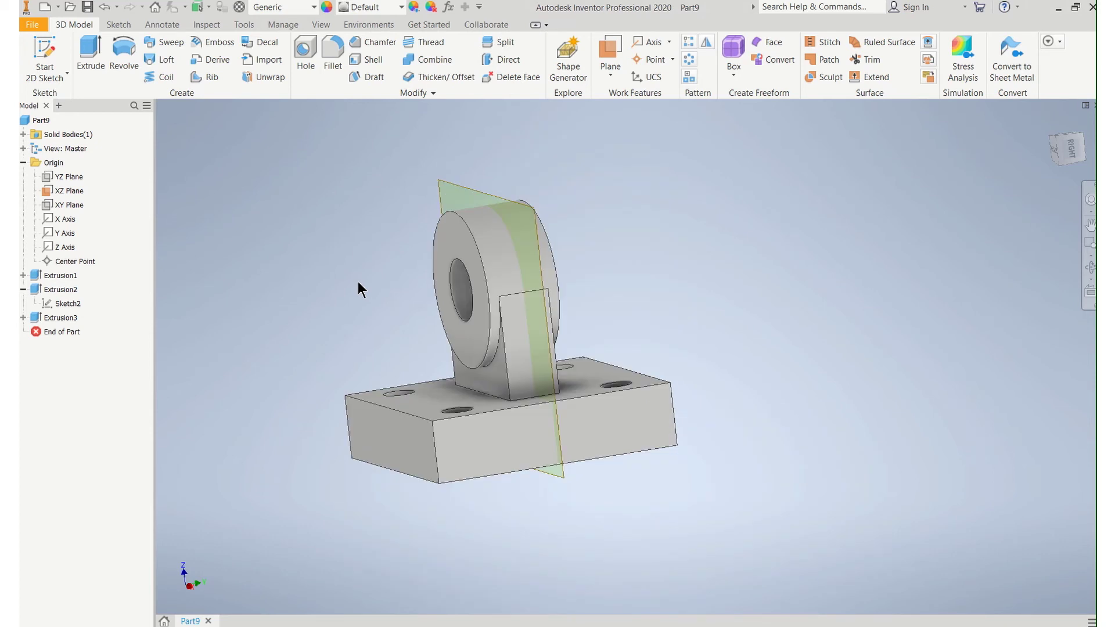
pyautogui.rightClick(462, 194)
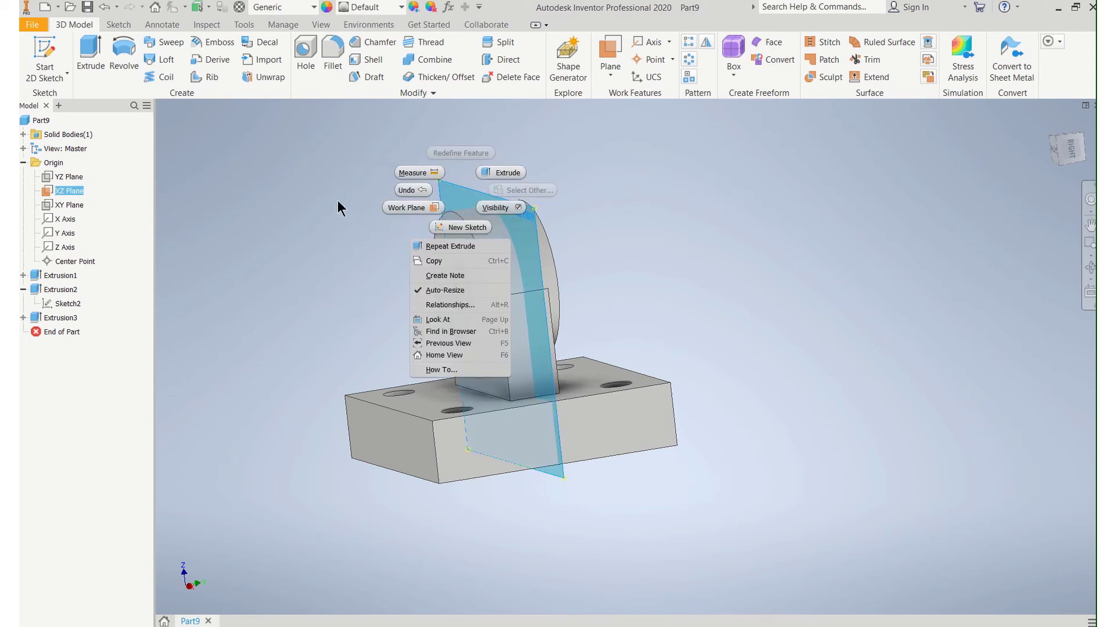
pyautogui.press('Escape')
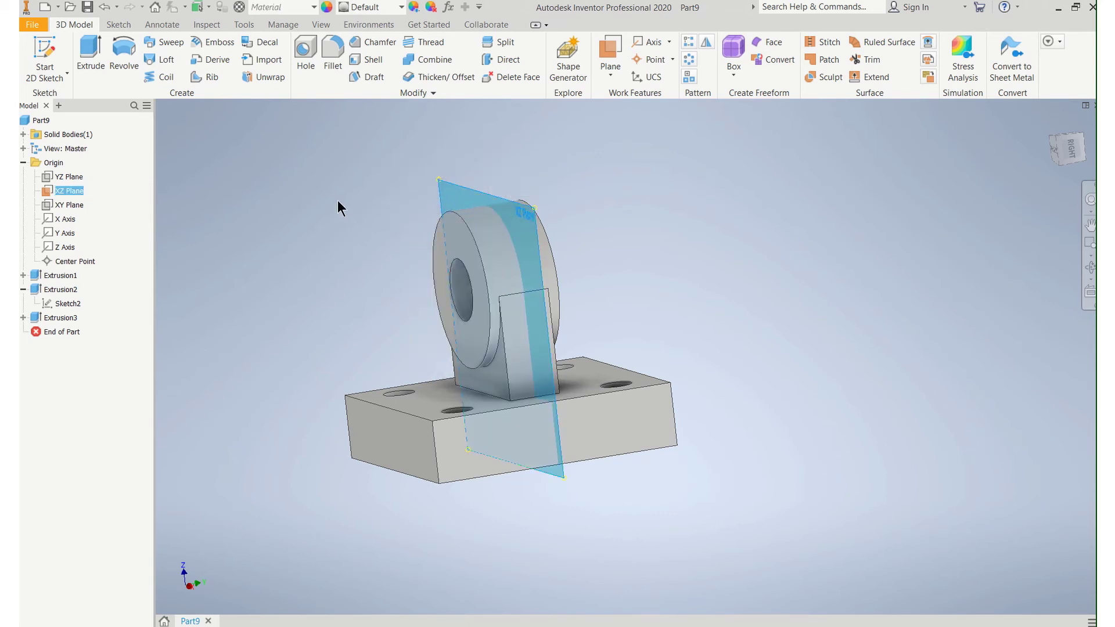
pyautogui.rightClick(66, 187)
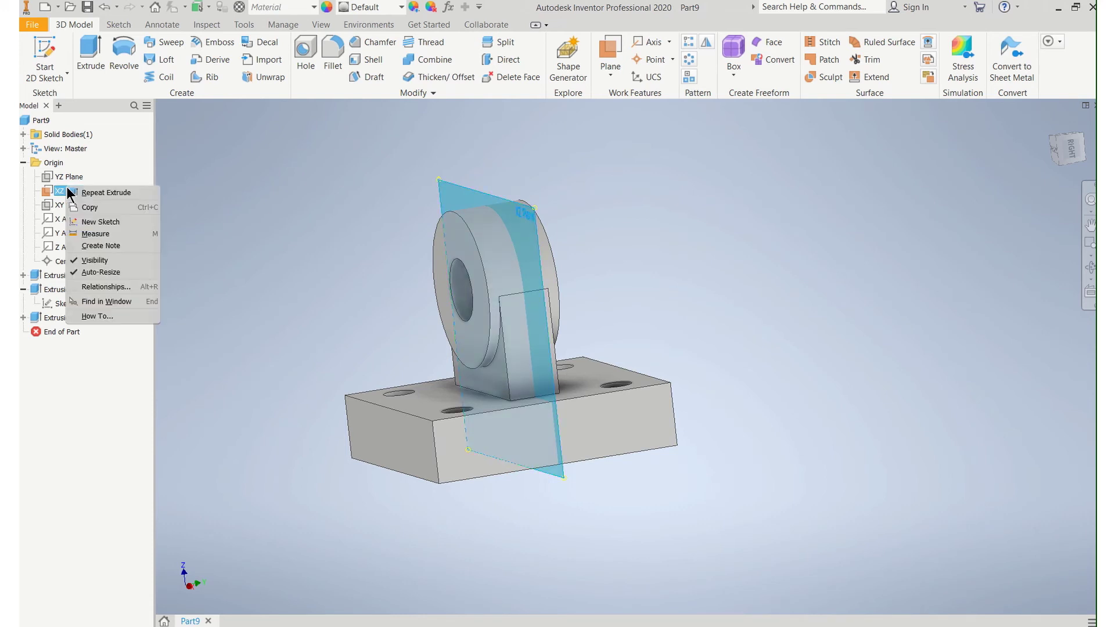
pyautogui.click(96, 262)
pyautogui.moveTo(361, 280); pyautogui.dragTo(436, 292, button='middle')
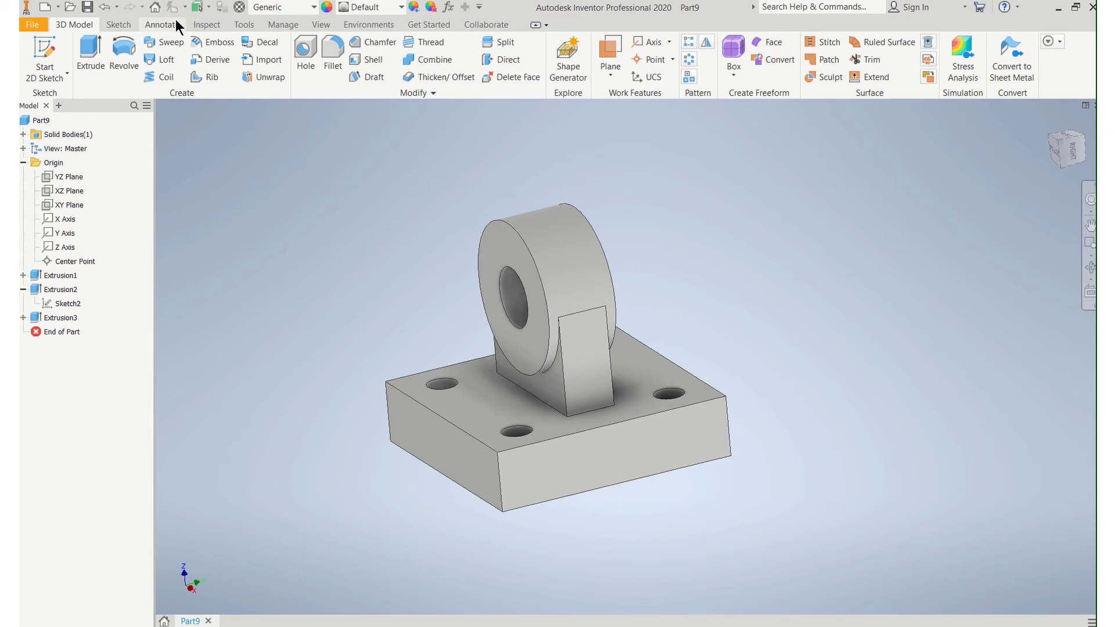
# Step: Measure the angle between the rib web face and the base top face (90.00 deg), then close Measure
pyautogui.click(211, 27)
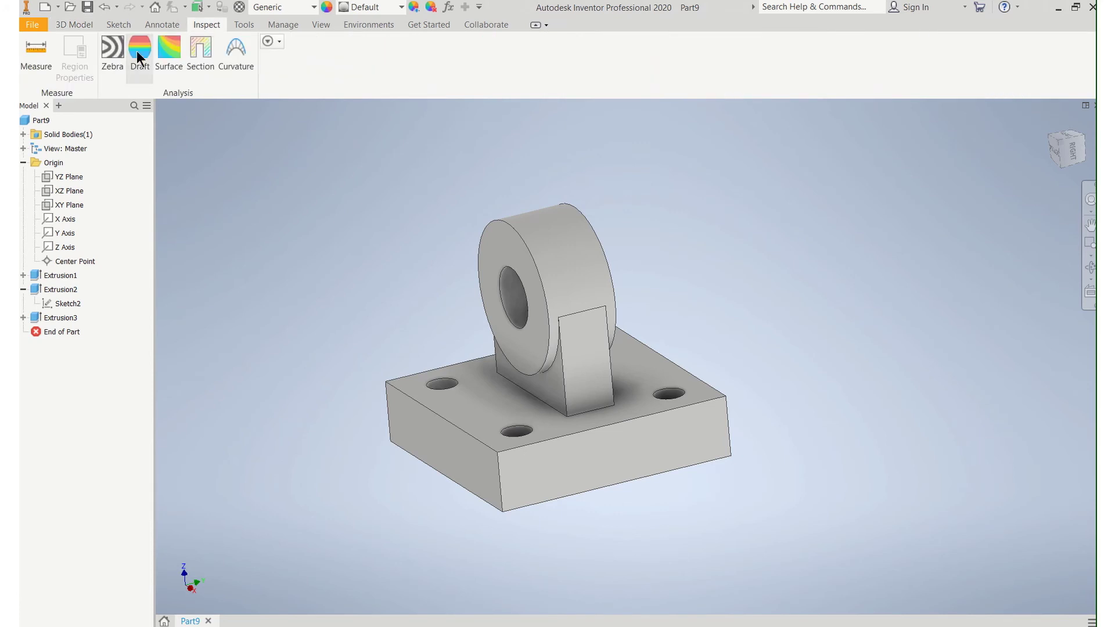
pyautogui.click(45, 54)
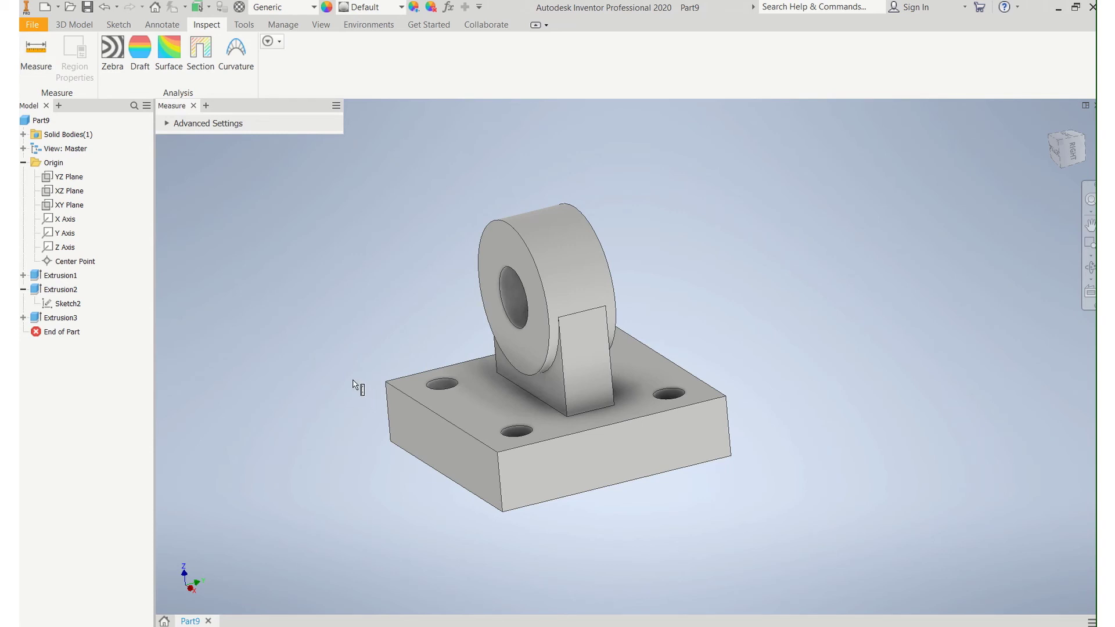
pyautogui.click(559, 387)
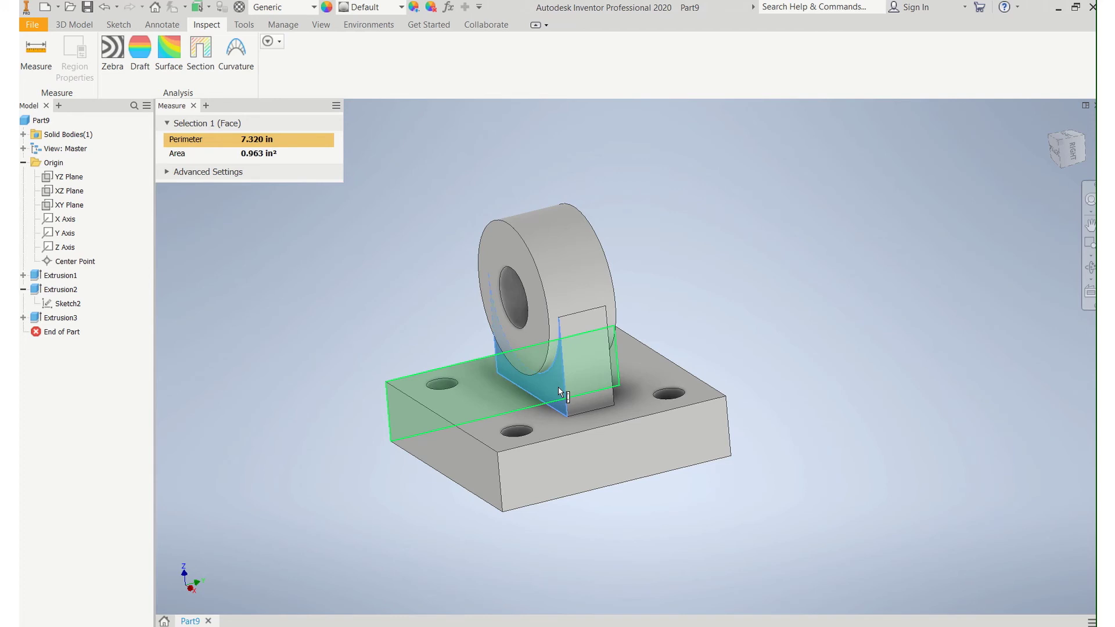
pyautogui.click(559, 387)
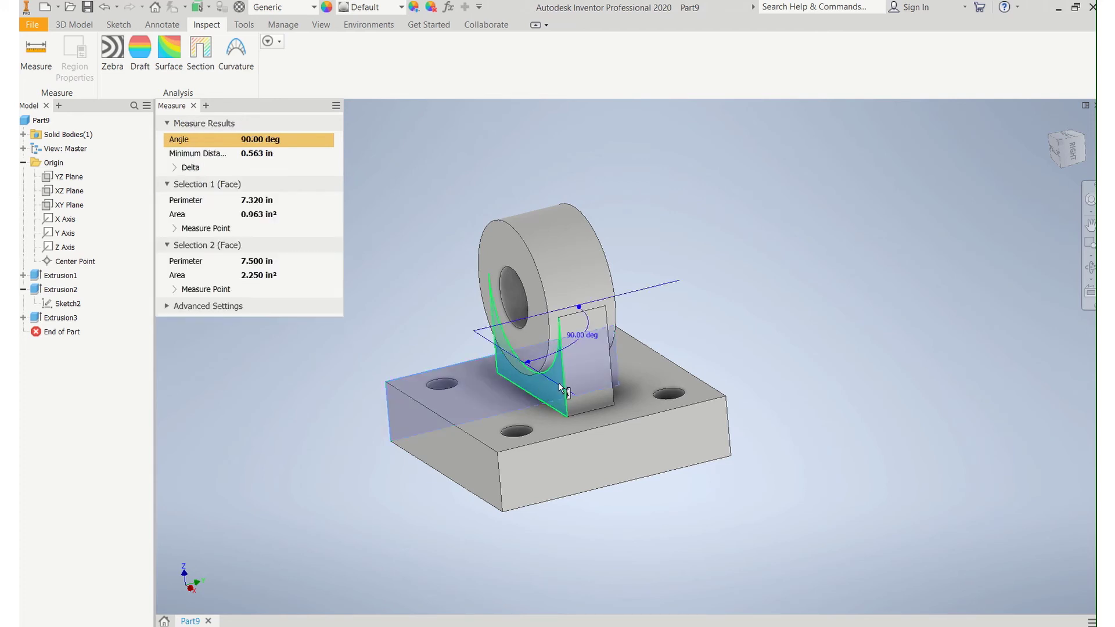
pyautogui.keyDown('shift'); pyautogui.moveTo(559, 382); pyautogui.dragTo(524, 376, button='middle'); pyautogui.keyUp('shift')
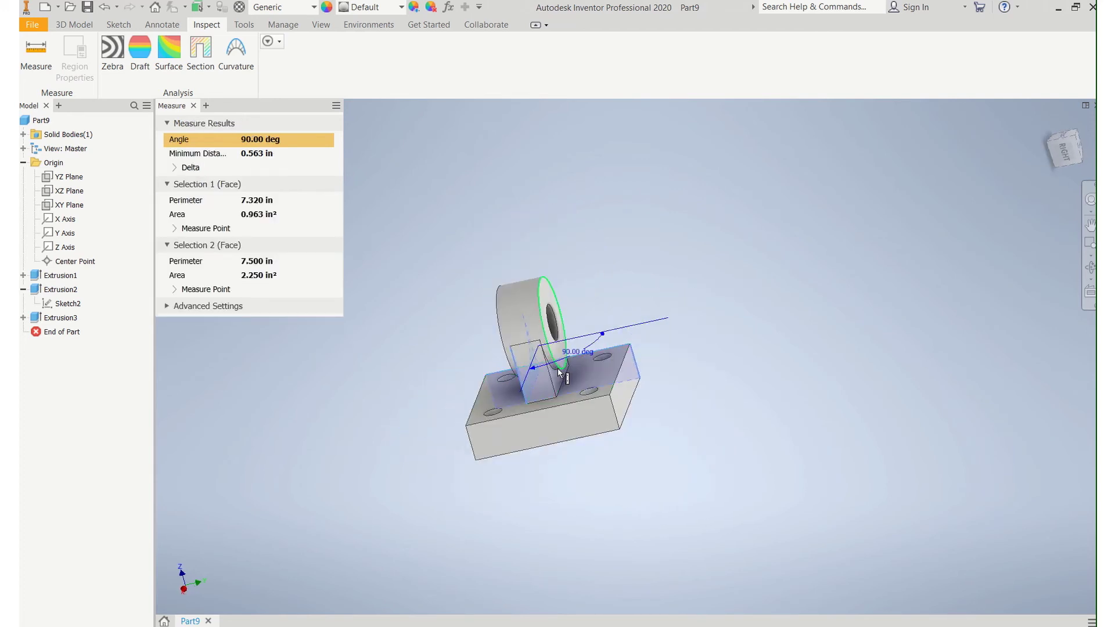
pyautogui.scroll(5, 558, 382)
pyautogui.click(552, 379)
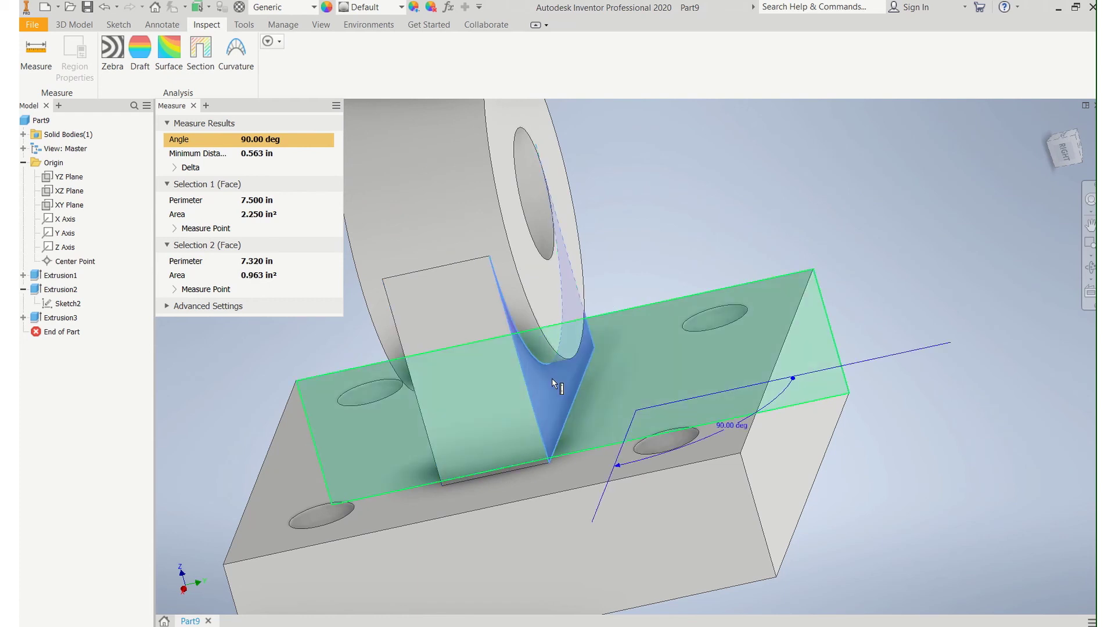
pyautogui.scroll(-4, 552, 378)
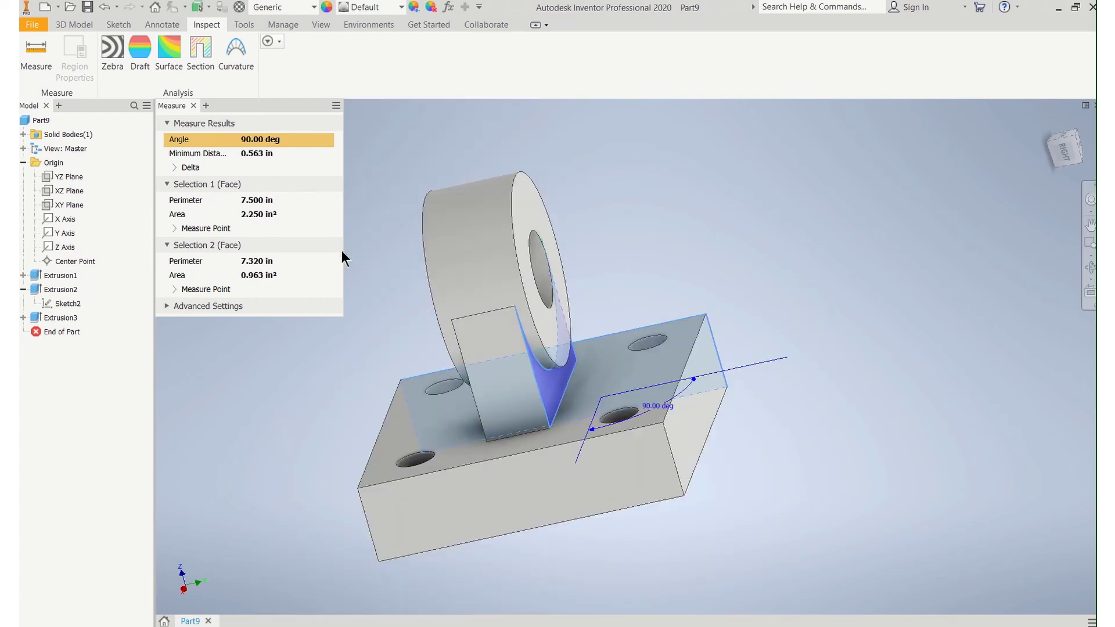
pyautogui.press('Escape')
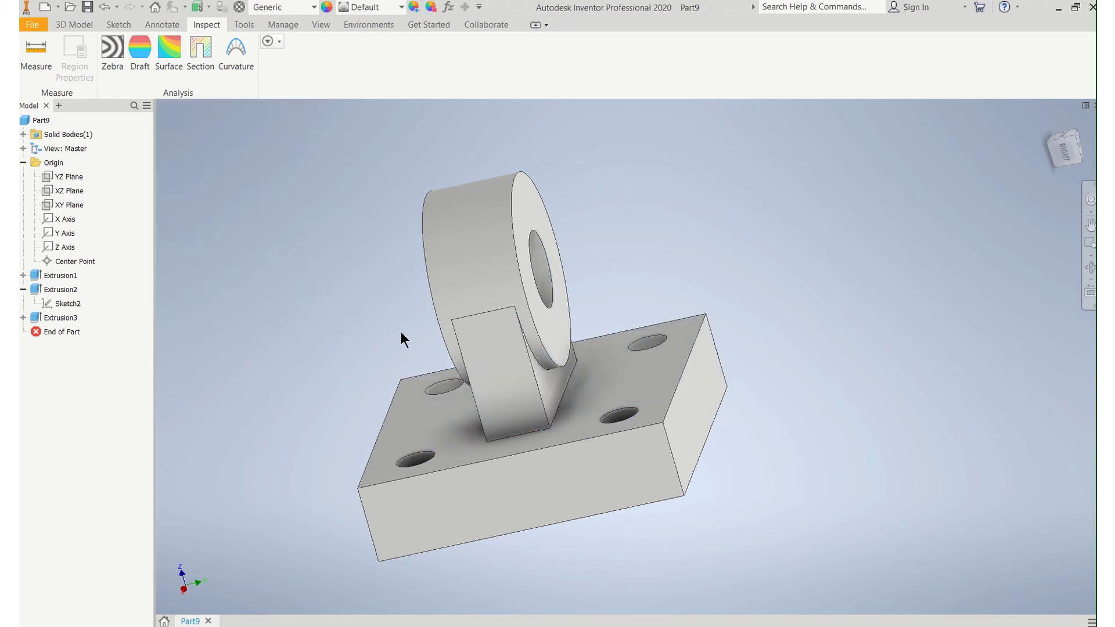
pyautogui.keyDown('shift'); pyautogui.moveTo(397, 332); pyautogui.dragTo(444, 313, button='middle'); pyautogui.keyUp('shift')
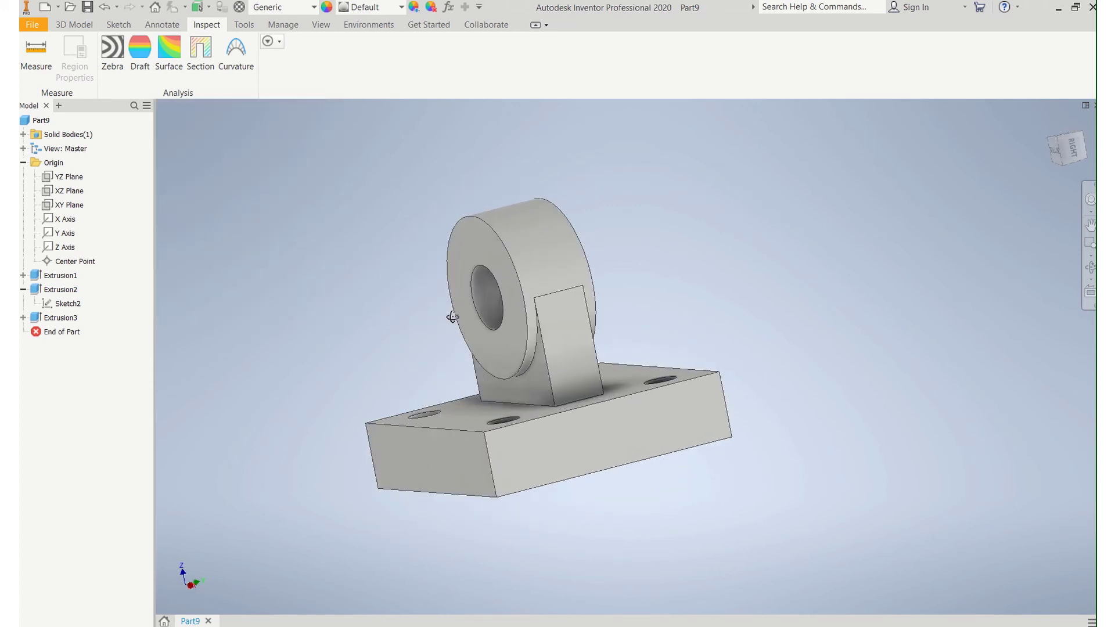
# Step: Measure the rib web thickness between its opposite faces, 0.620 in, then clear it
pyautogui.click(27, 55)
pyautogui.click(534, 381)
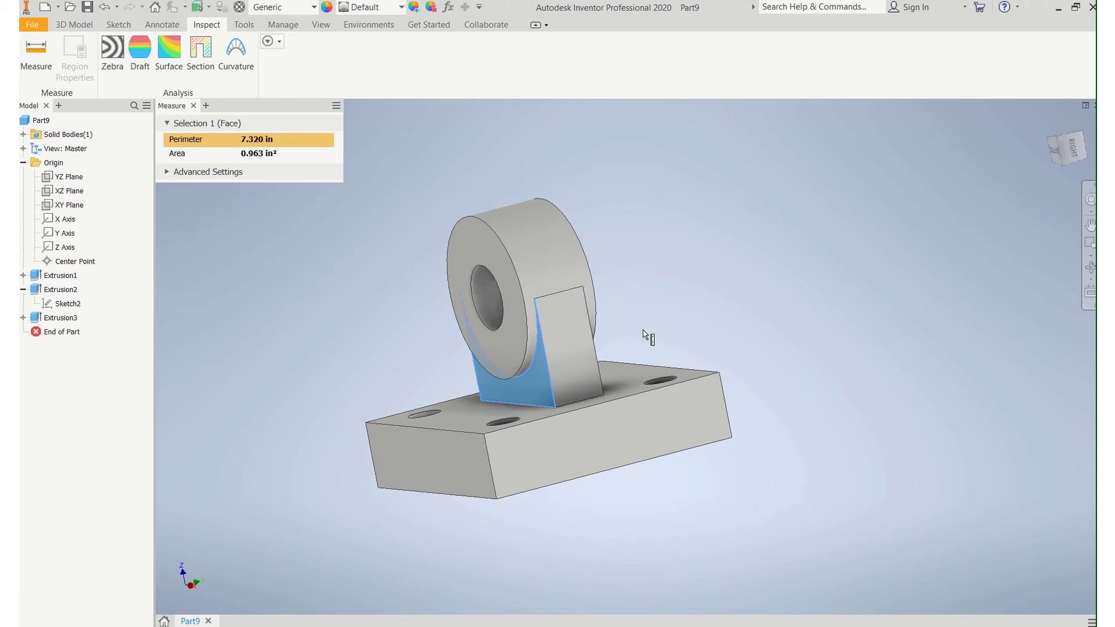
pyautogui.keyDown('shift'); pyautogui.moveTo(645, 336); pyautogui.dragTo(548, 374, button='middle'); pyautogui.keyUp('shift')
pyautogui.click(549, 384)
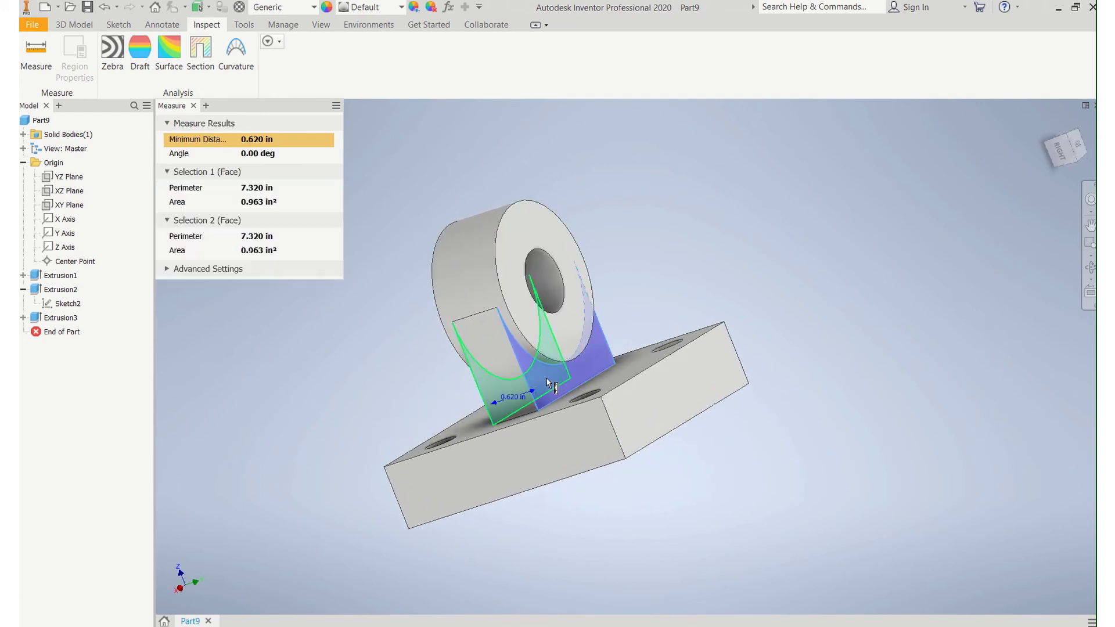
pyautogui.moveTo(252, 143)
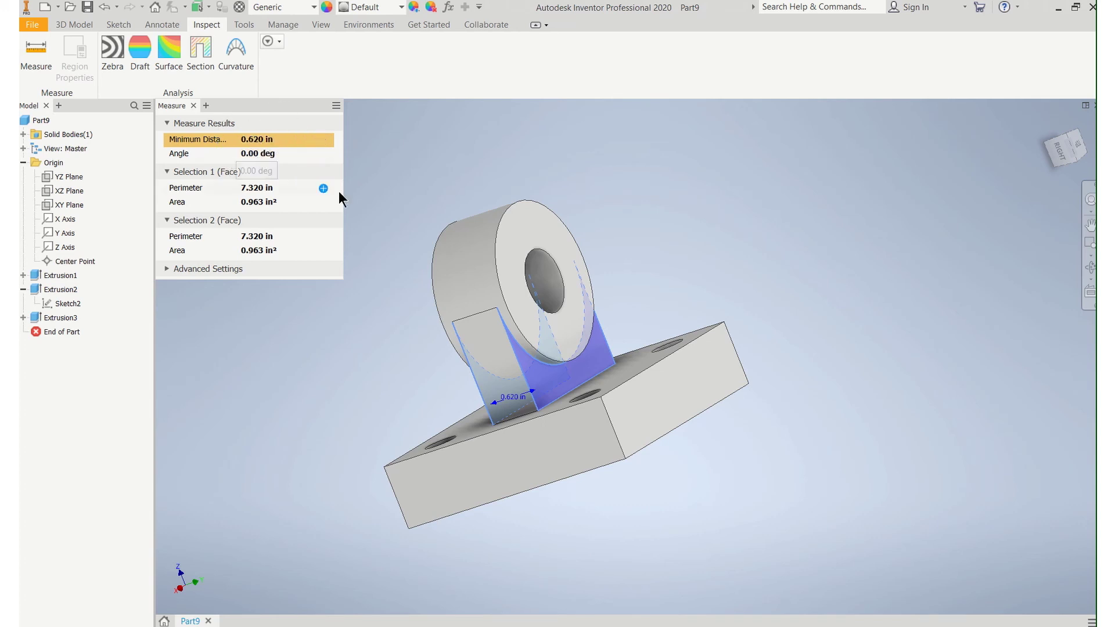
pyautogui.click(372, 190)
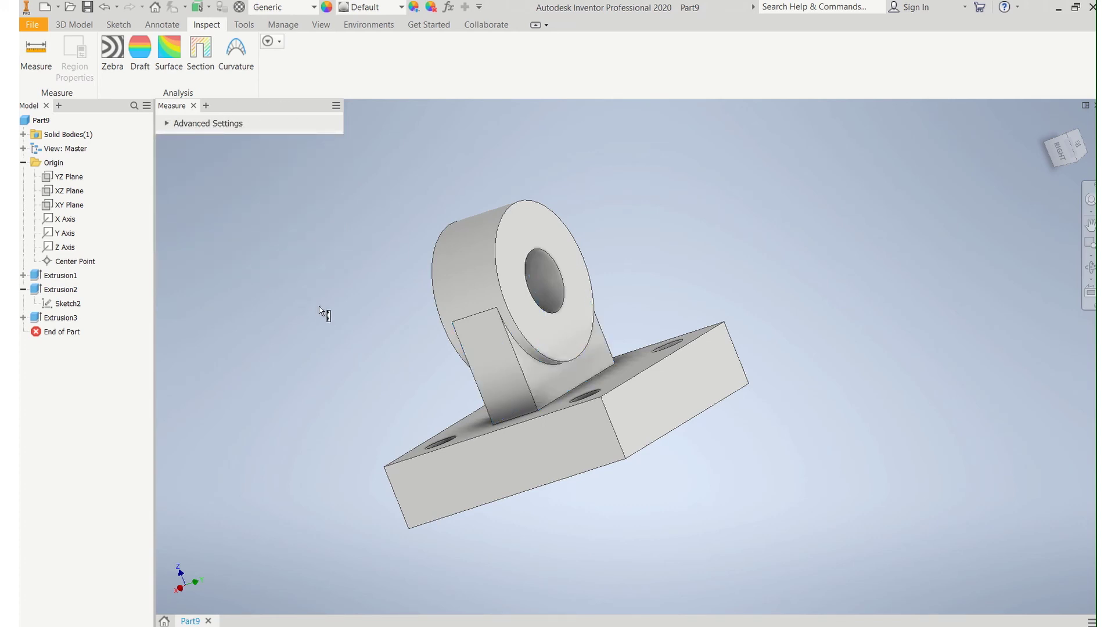
# Step: Measure the base plate thickness between its top and bottom faces, 0.750 in, then clear it
pyautogui.click(475, 423)
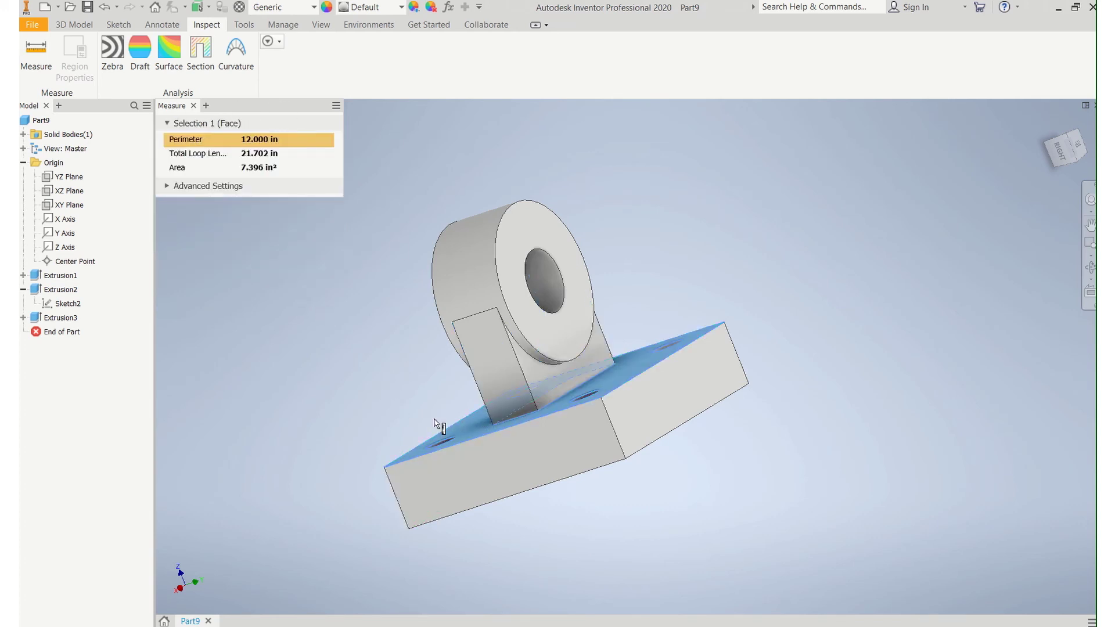
pyautogui.keyDown('shift'); pyautogui.moveTo(406, 406); pyautogui.dragTo(556, 430, button='middle'); pyautogui.keyUp('shift')
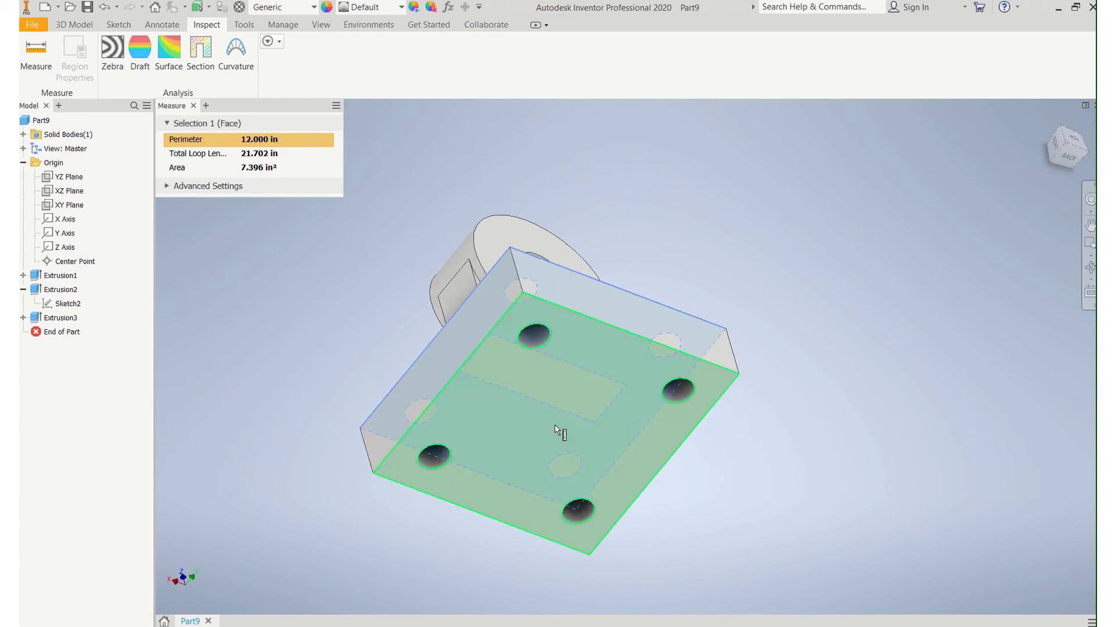
pyautogui.click(555, 426)
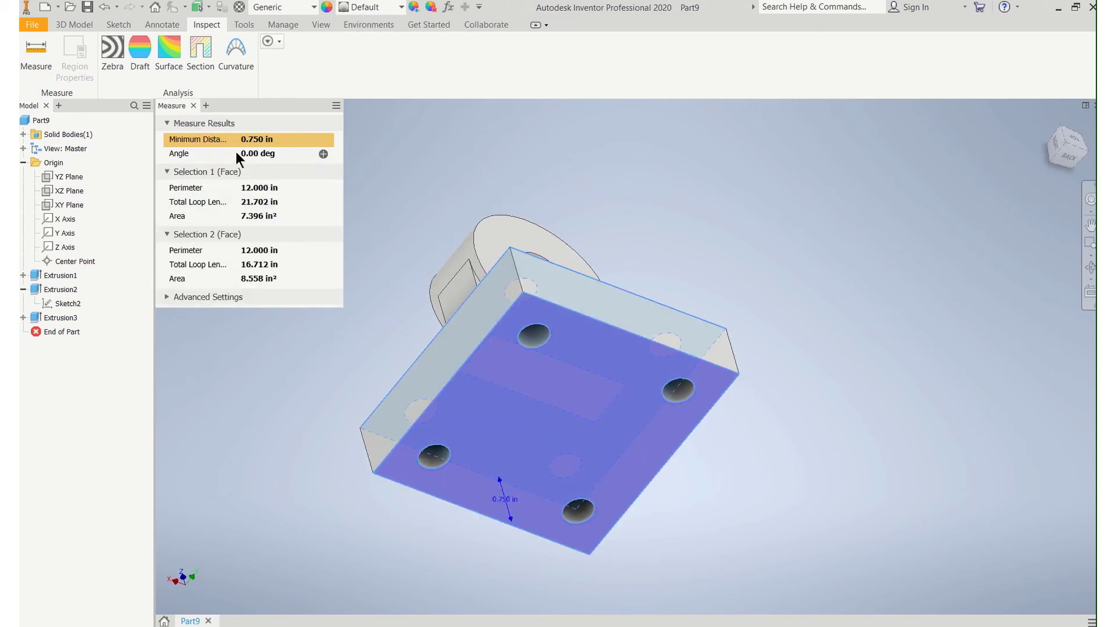
pyautogui.scroll(-3, 400, 285)
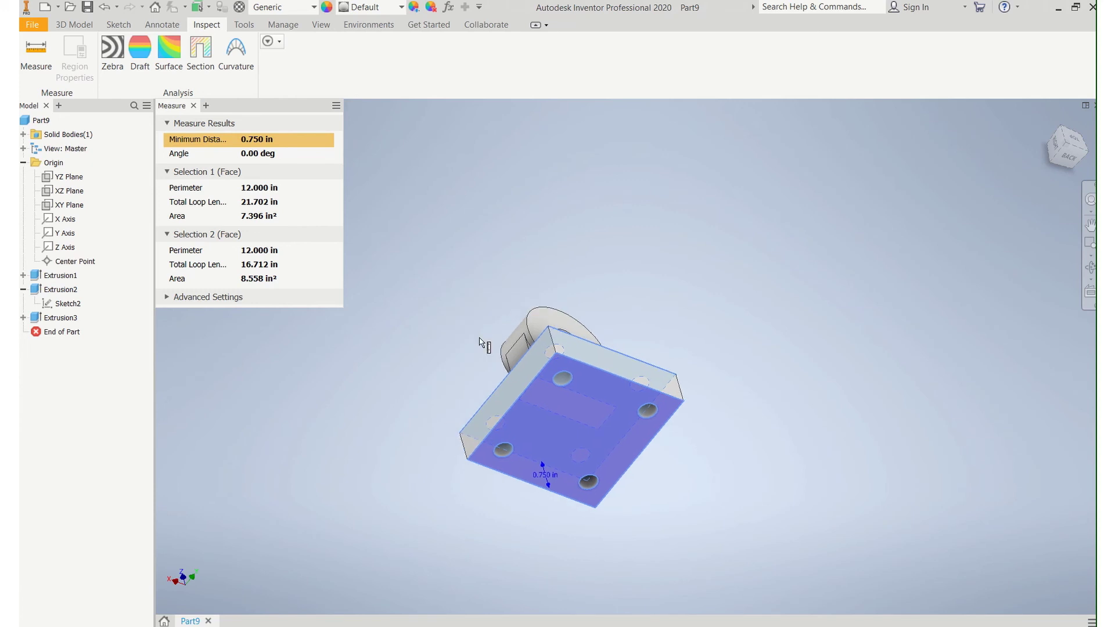
pyautogui.keyDown('shift'); pyautogui.moveTo(485, 345); pyautogui.dragTo(399, 287, button='middle'); pyautogui.keyUp('shift')
pyautogui.click(488, 331)
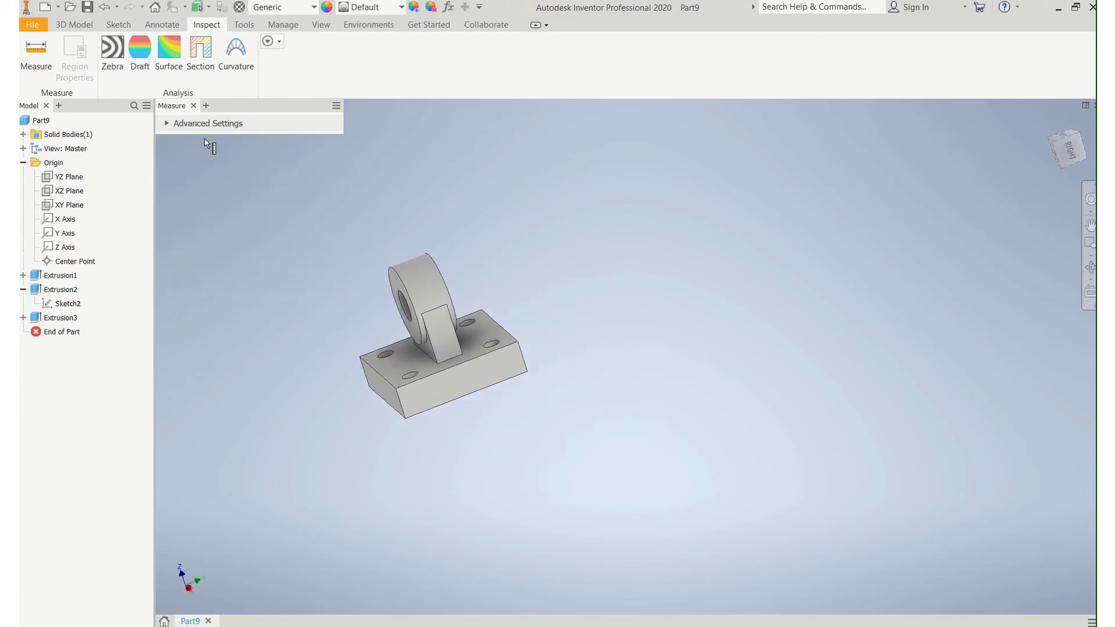
# Step: Fillet the four edges where the rib web meets the base with a 0.125 in radius
pyautogui.click(75, 26)
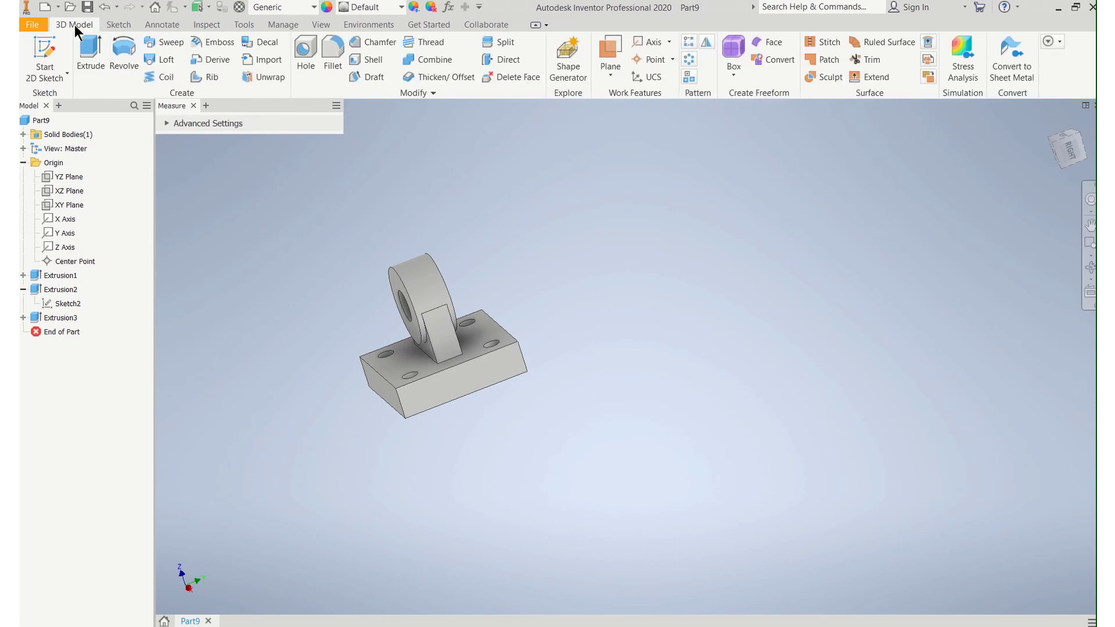
pyautogui.scroll(3, 383, 328)
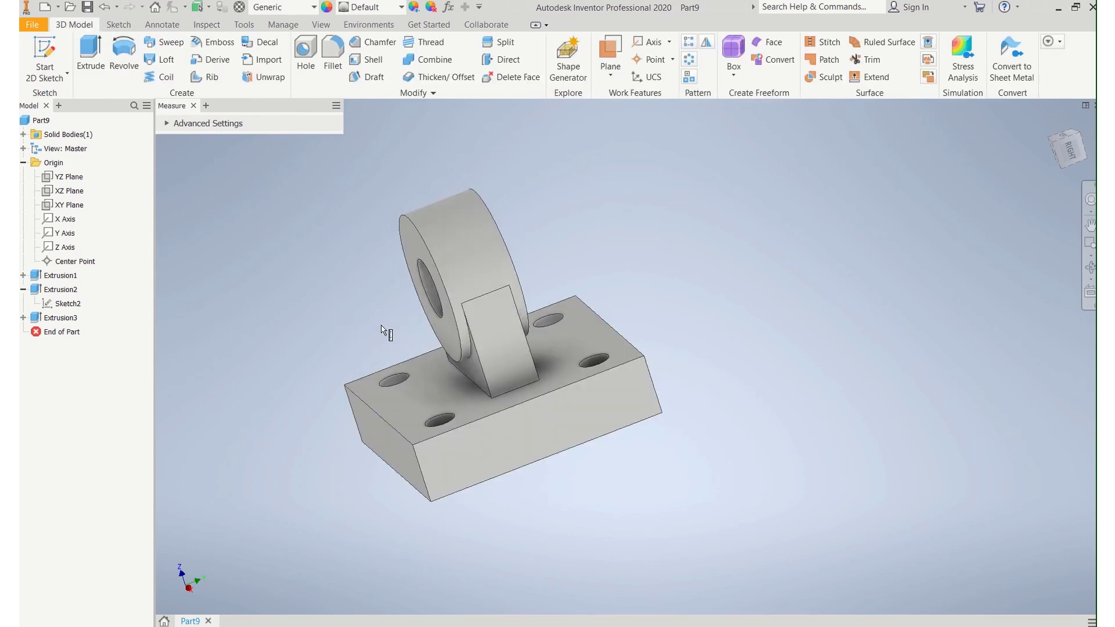
pyautogui.click(325, 48)
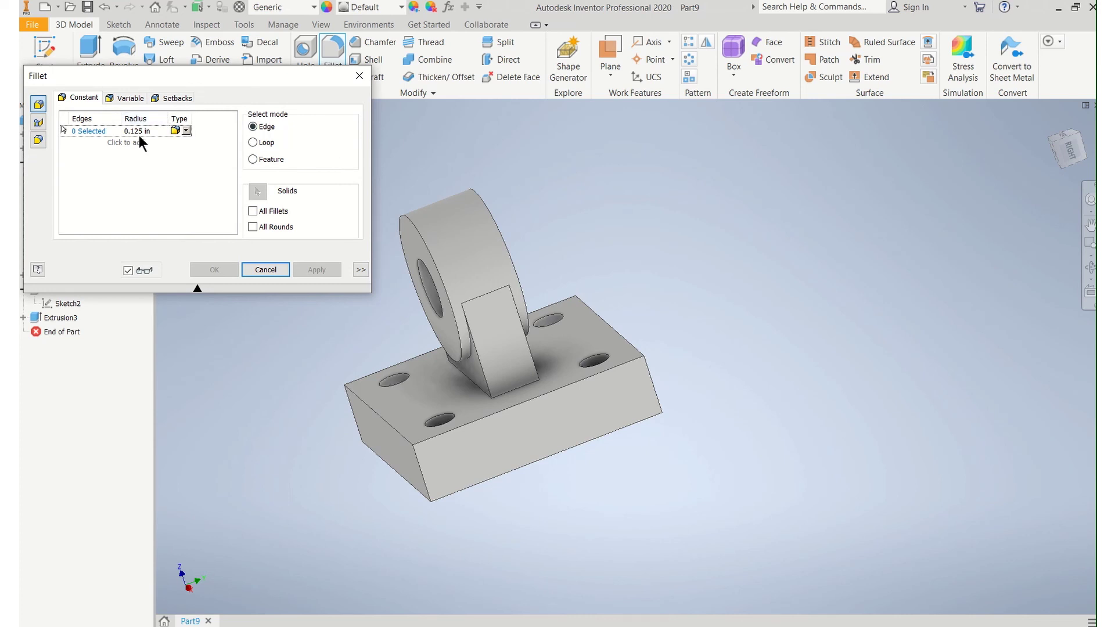
pyautogui.click(501, 397)
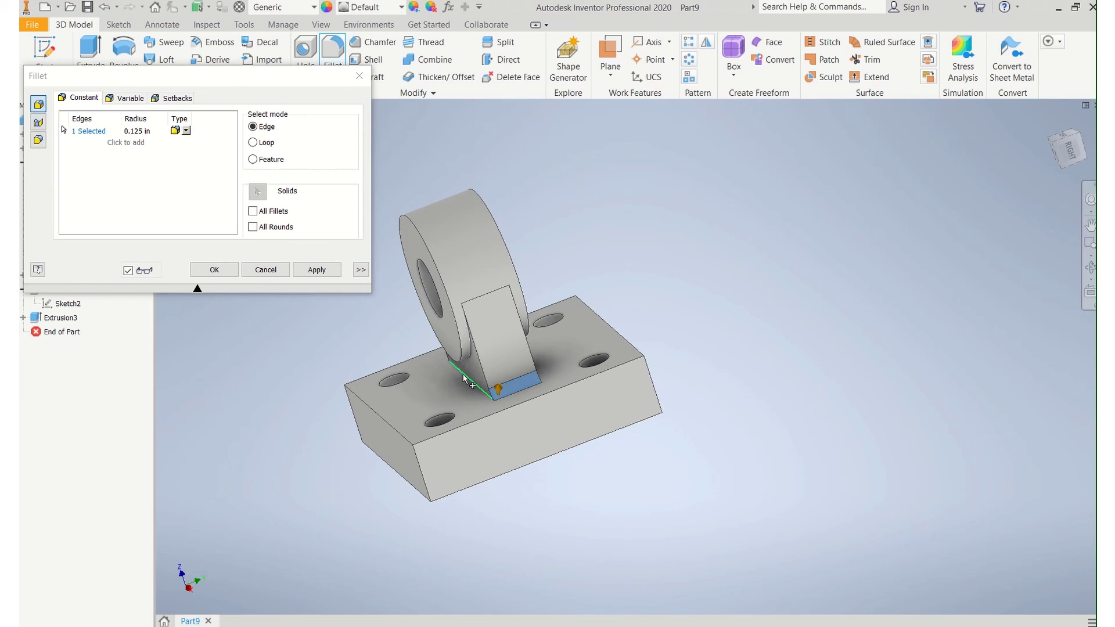
pyautogui.click(443, 376)
pyautogui.keyDown('shift'); pyautogui.moveTo(442, 377); pyautogui.dragTo(640, 386, button='middle'); pyautogui.keyUp('shift')
pyautogui.click(422, 397)
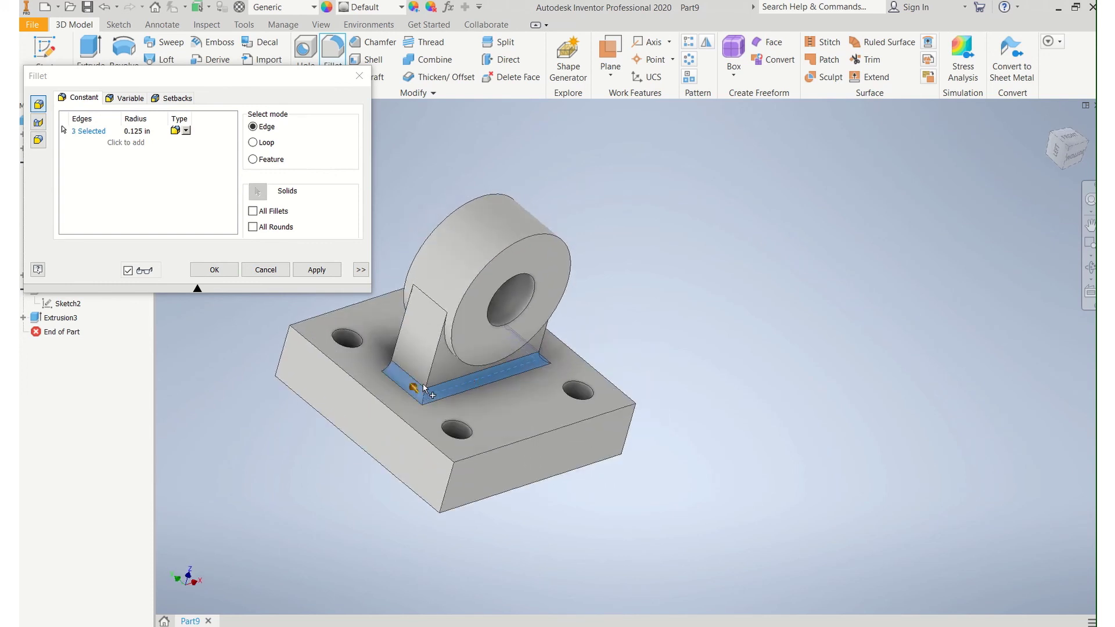
pyautogui.moveTo(422, 397); pyautogui.dragTo(562, 383, button='middle')
pyautogui.click(568, 380)
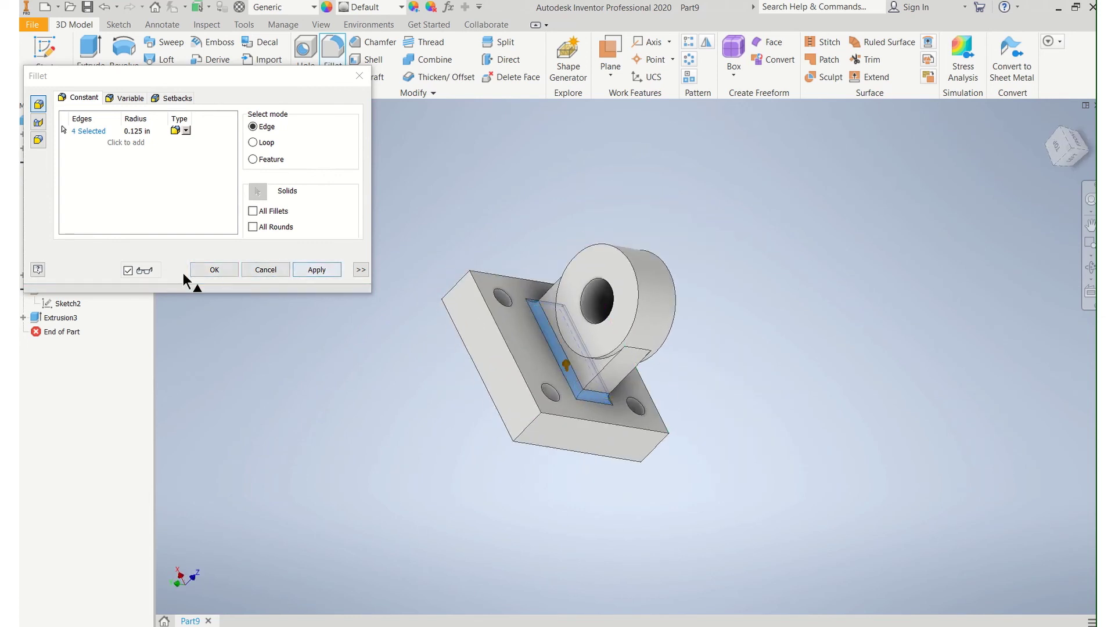
pyautogui.click(204, 268)
pyautogui.keyDown('shift'); pyautogui.moveTo(395, 350); pyautogui.dragTo(316, 356, button='middle'); pyautogui.keyUp('shift')
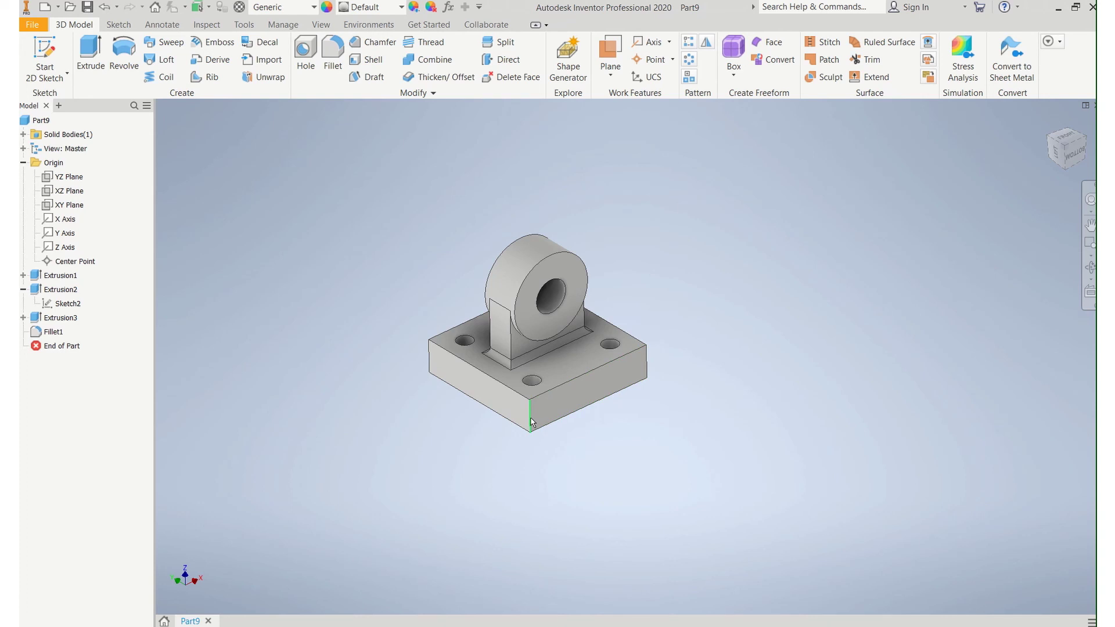
# Step: Round the base plate's four vertical corner edges with 0.25 in radius fillets
pyautogui.moveTo(531, 422)
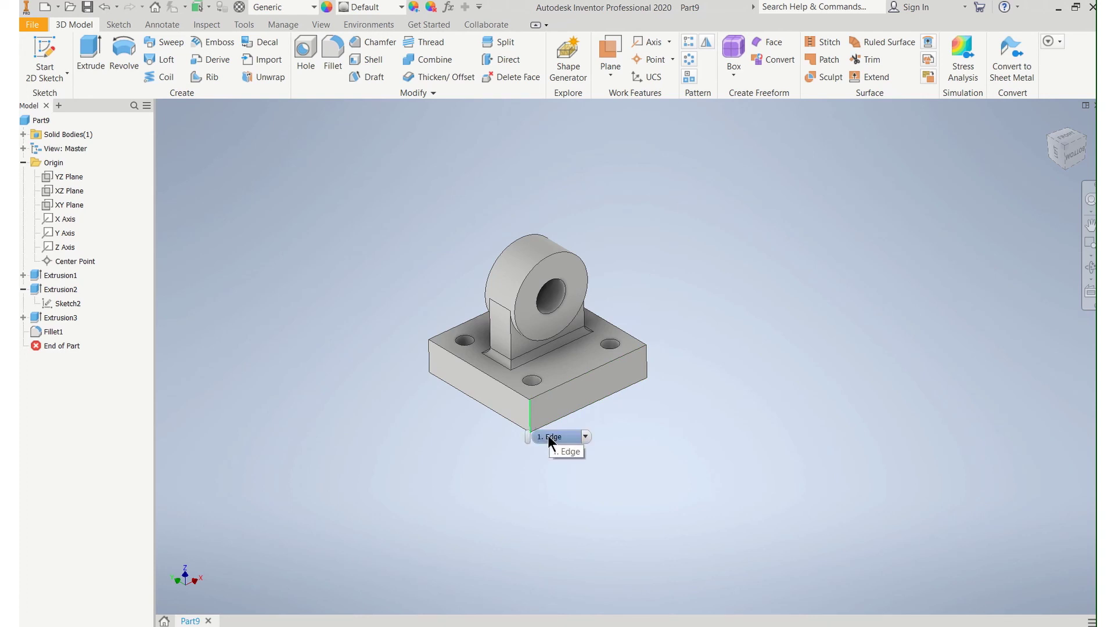
pyautogui.click(334, 53)
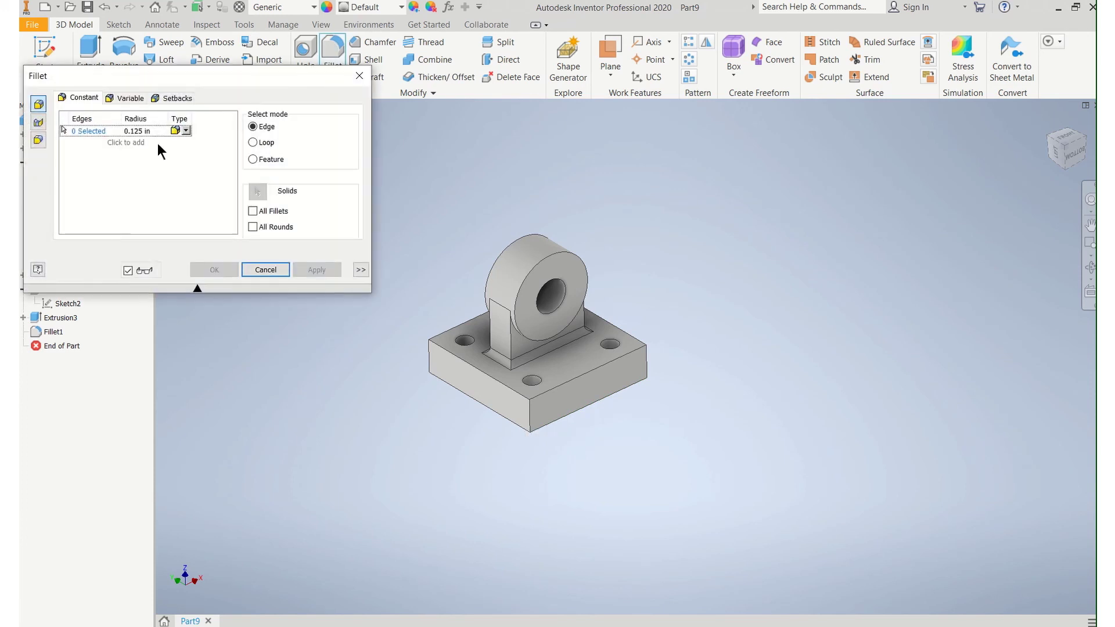
pyautogui.click(139, 132)
pyautogui.write('25')
pyautogui.click(530, 413)
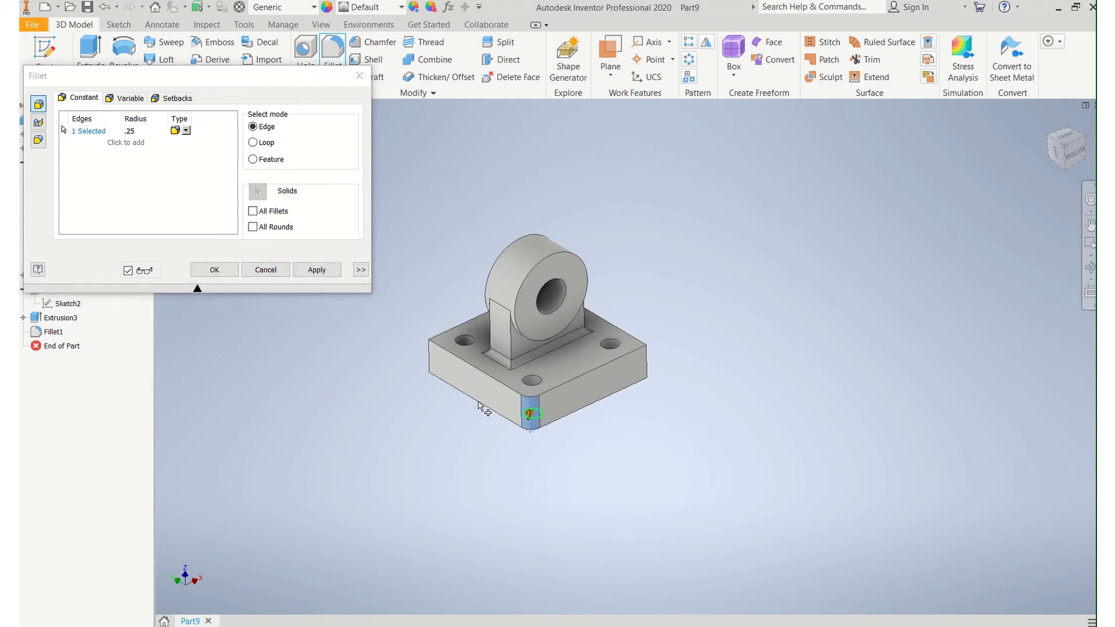
pyautogui.click(430, 356)
pyautogui.keyDown('shift'); pyautogui.moveTo(423, 354); pyautogui.dragTo(348, 441, button='middle'); pyautogui.keyUp('shift')
pyautogui.click(415, 429)
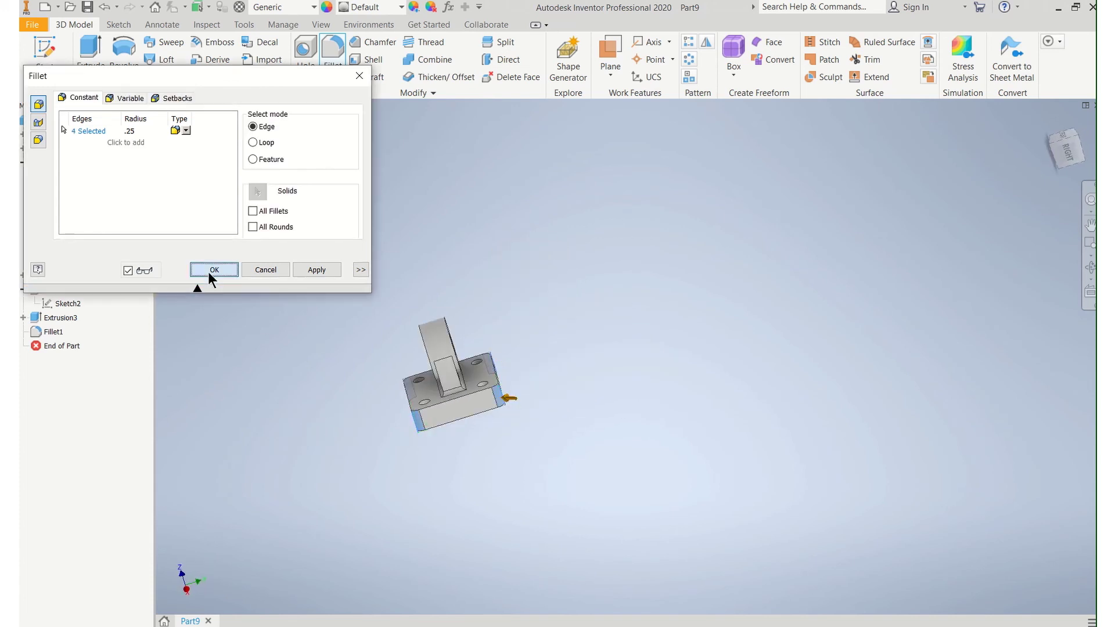
pyautogui.click(210, 271)
pyautogui.moveTo(345, 364); pyautogui.dragTo(455, 339, button='middle')
pyautogui.scroll(5, 460, 335)
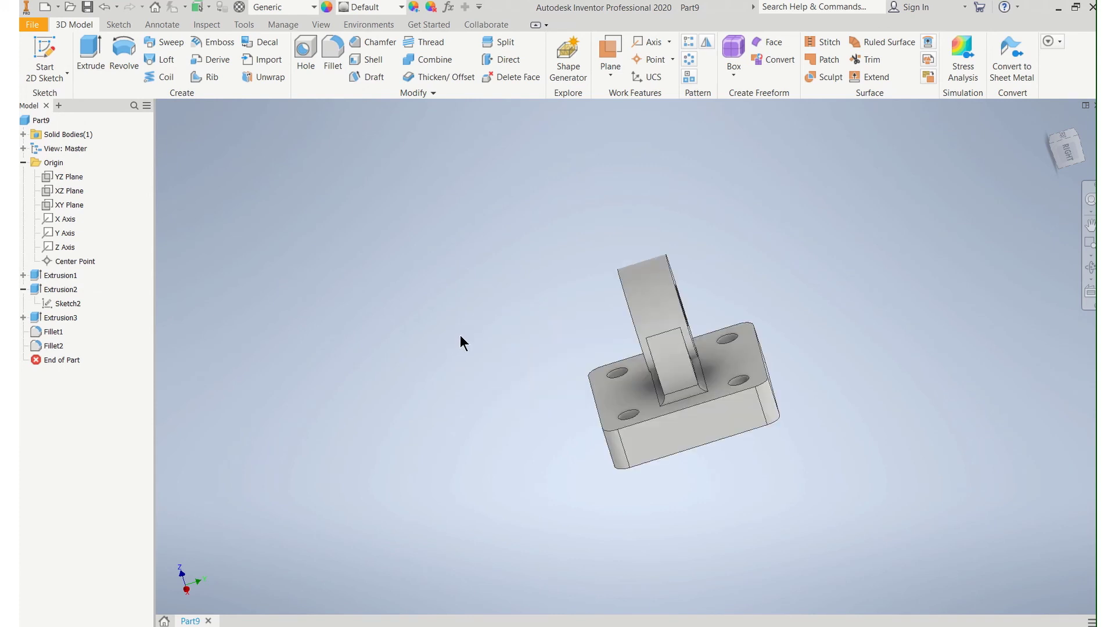
pyautogui.scroll(2, 461, 333)
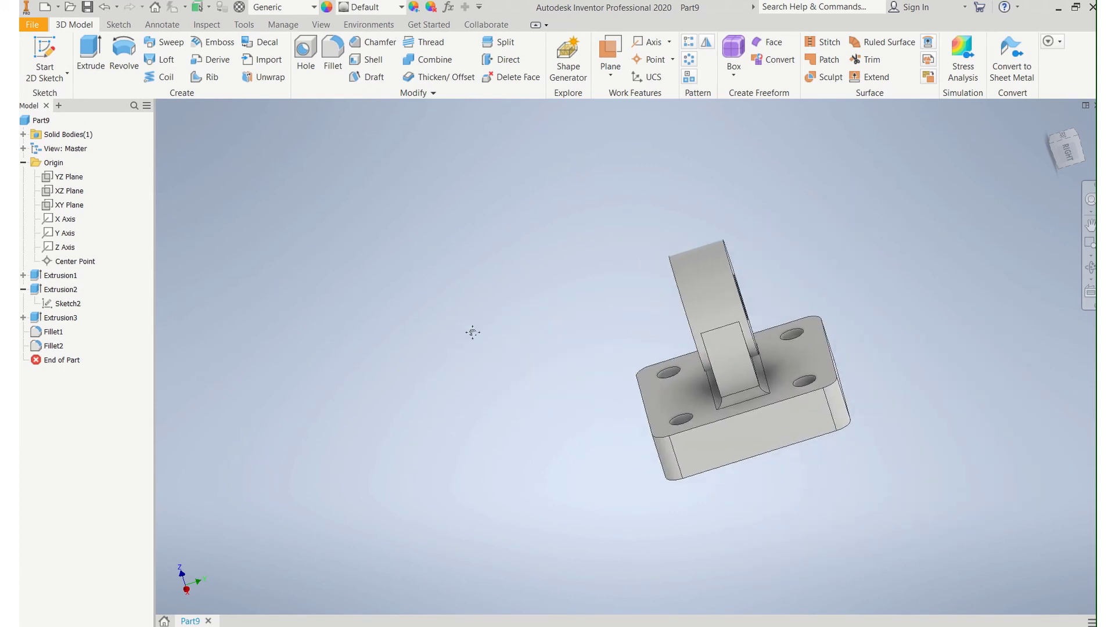
pyautogui.scroll(-5, 300, 314)
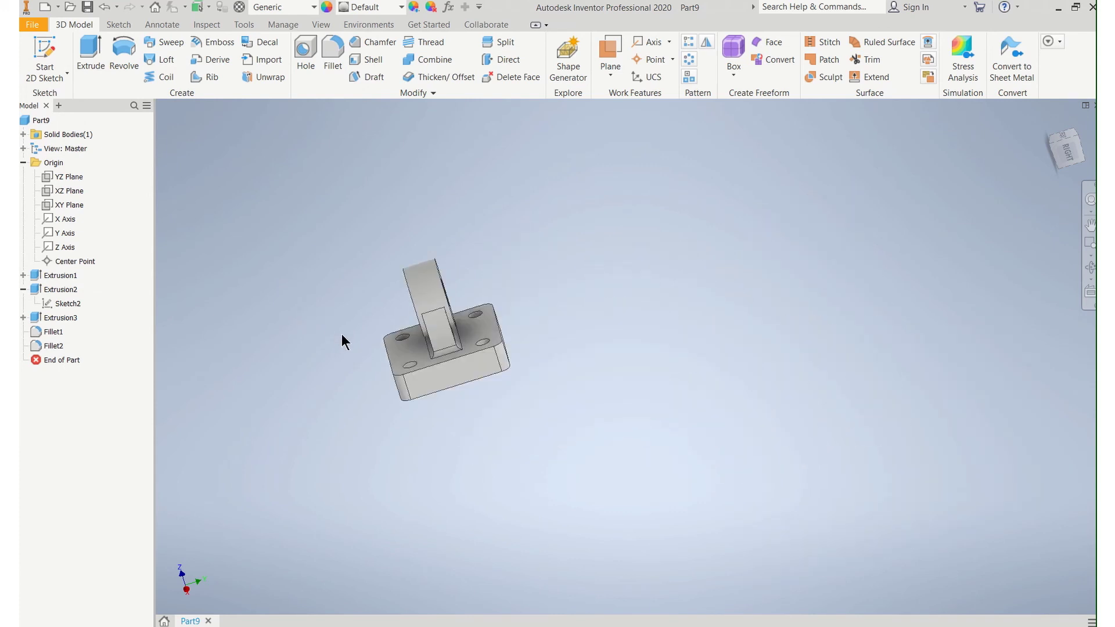
pyautogui.keyDown('shift'); pyautogui.moveTo(341, 333); pyautogui.dragTo(412, 267, button='middle'); pyautogui.keyUp('shift')
pyautogui.scroll(3, 437, 323)
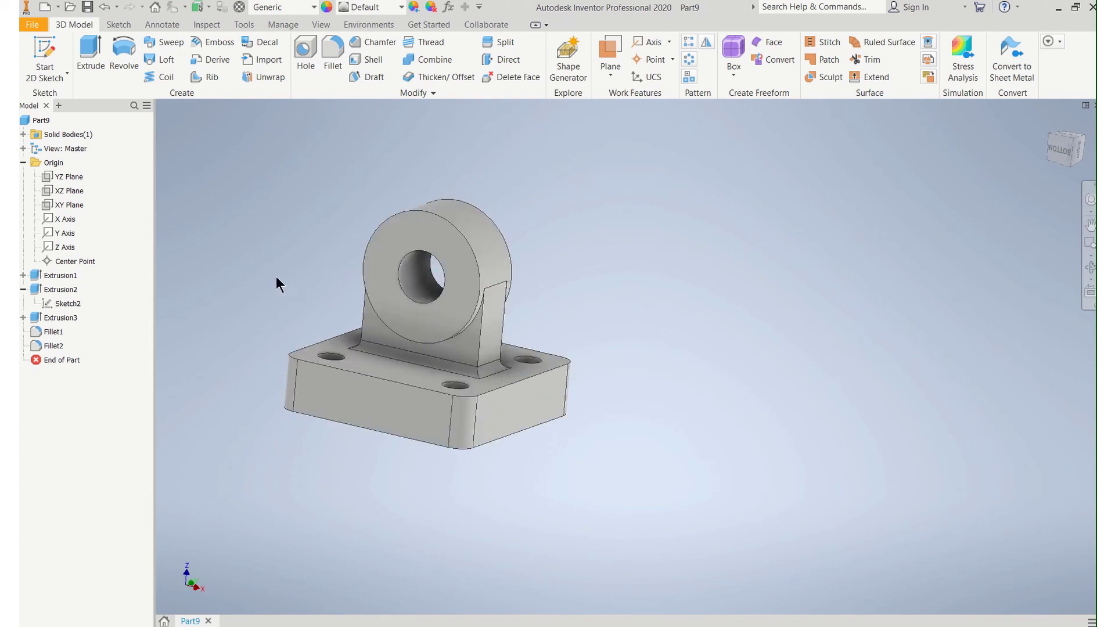